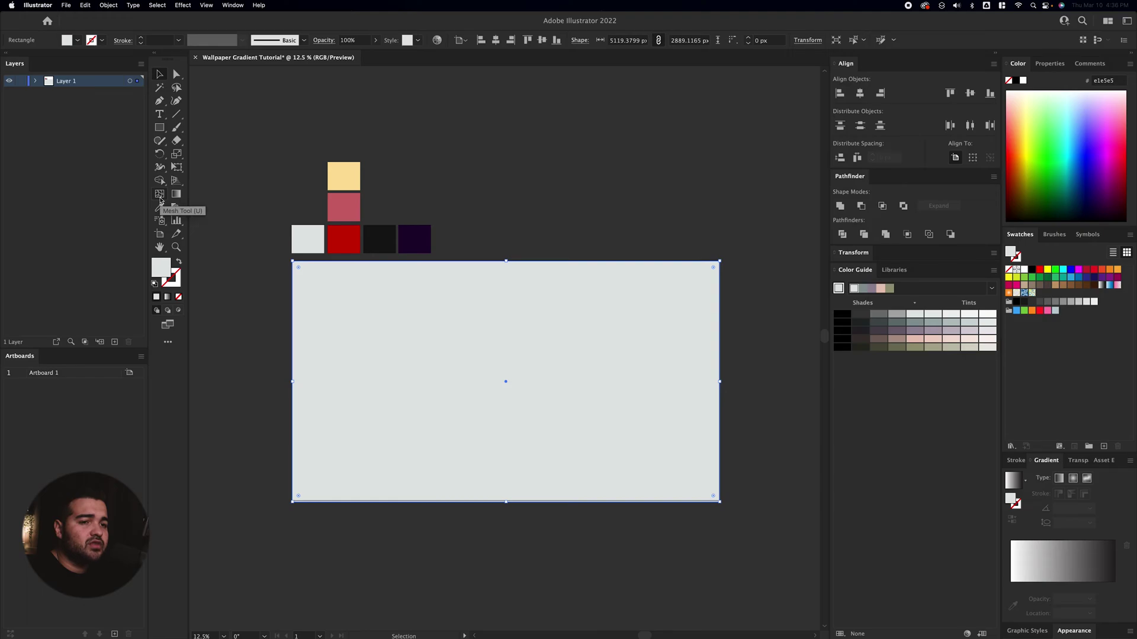
- Add a mesh point in the right-centre area of the grey rectangle and colour it with the black sample swatch
click(643, 394)
drag(643, 394, 628, 405)
key(i)
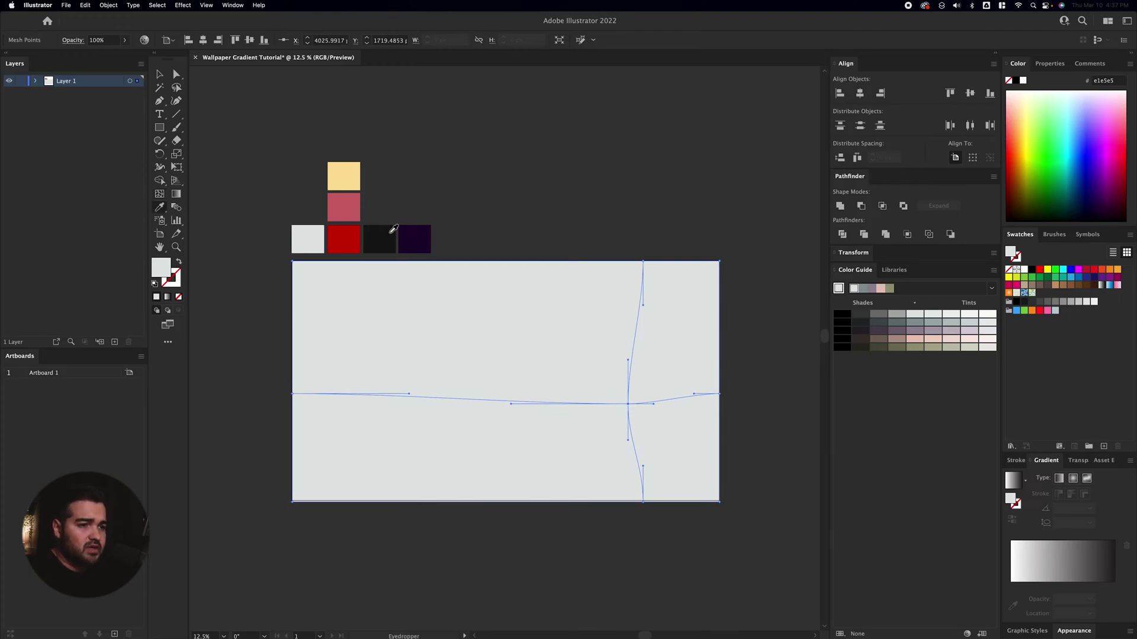
click(389, 231)
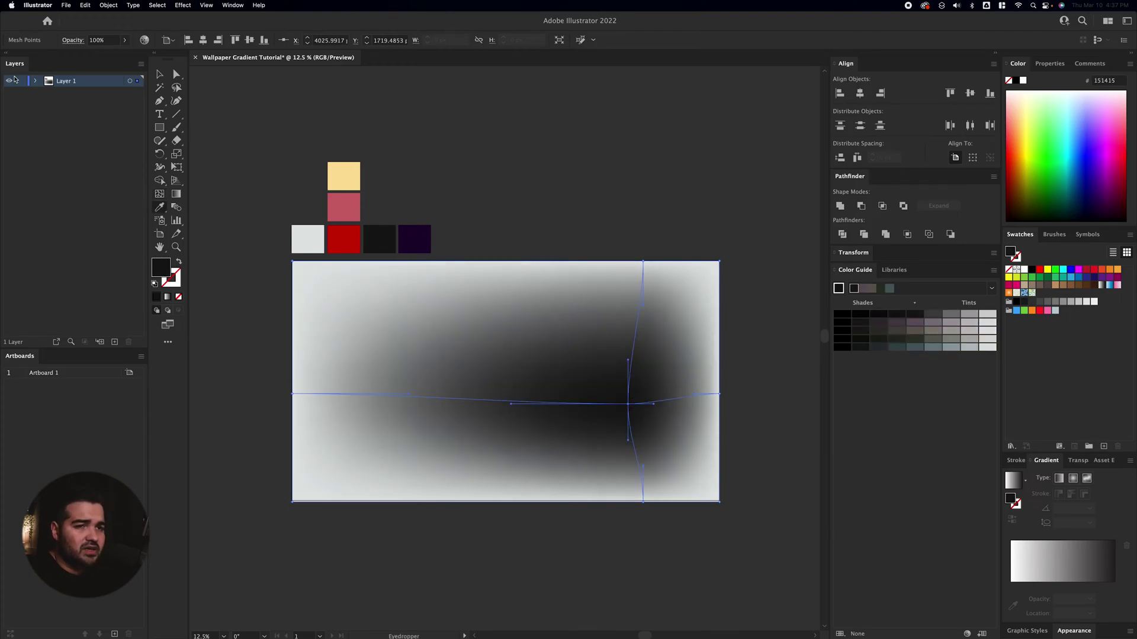
- Move the black mesh point up and inward, and bend the horizontal mesh line downward from the rectangle's left edge
click(176, 74)
drag(630, 408, 643, 388)
drag(408, 394, 424, 495)
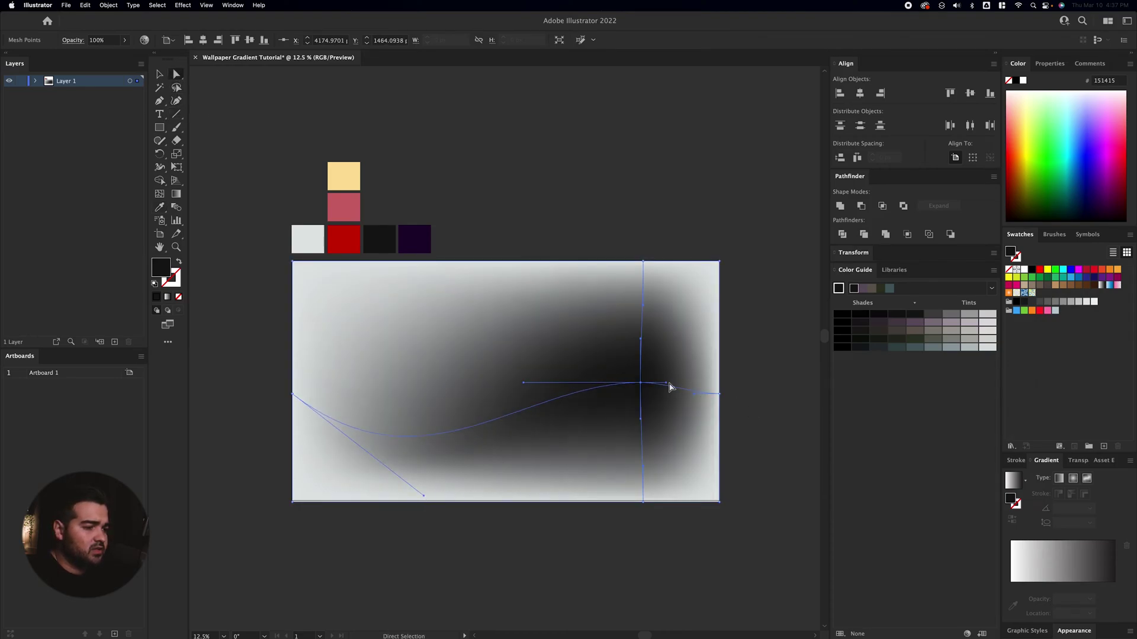
drag(667, 383, 602, 361)
key(super+h)
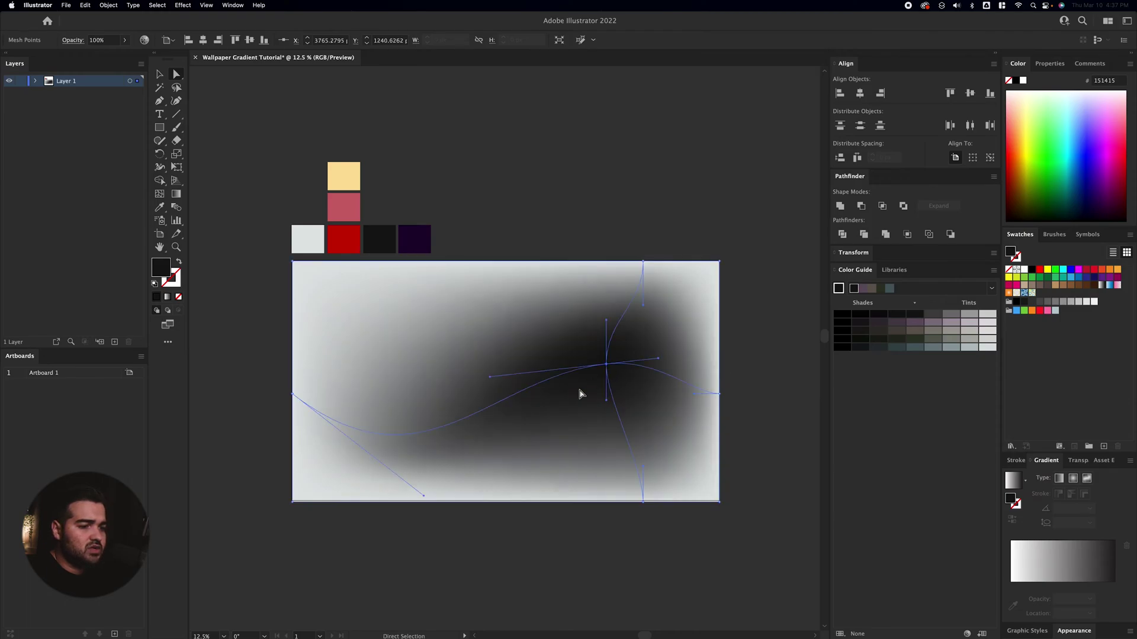
- Add a mesh point near the rectangle's lower-right corner and colour it with the dark purple sample swatch
click(159, 194)
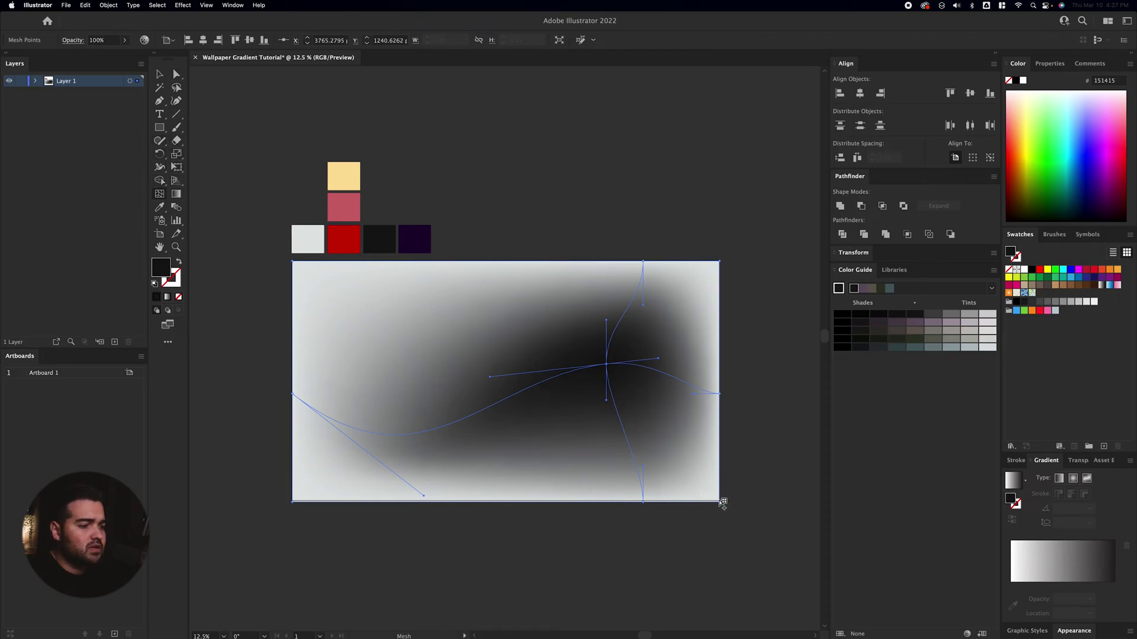
click(688, 467)
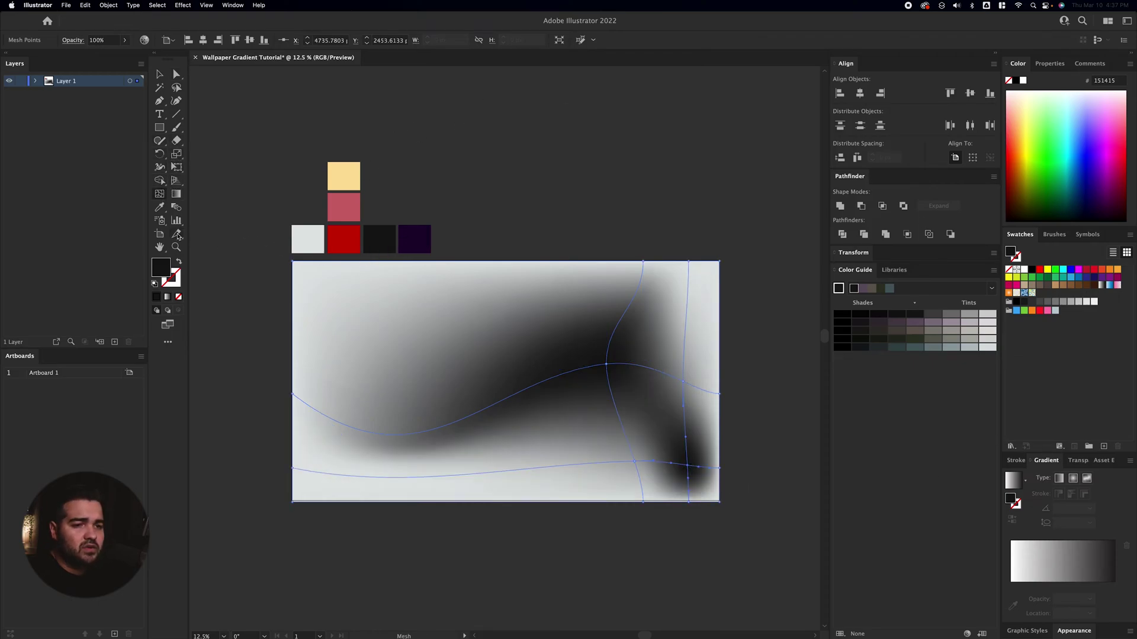
key(i)
click(415, 238)
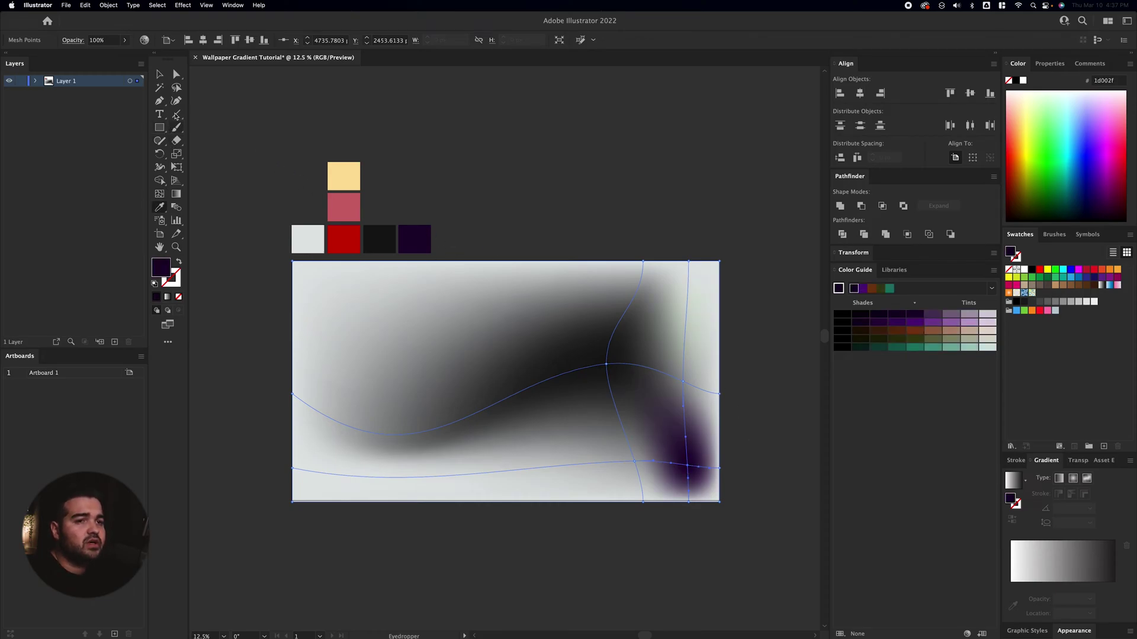
- Reposition the lower-right mesh points toward the centre and lower the black mesh point beside the purple area
click(176, 73)
drag(688, 469, 549, 455)
drag(607, 365, 591, 411)
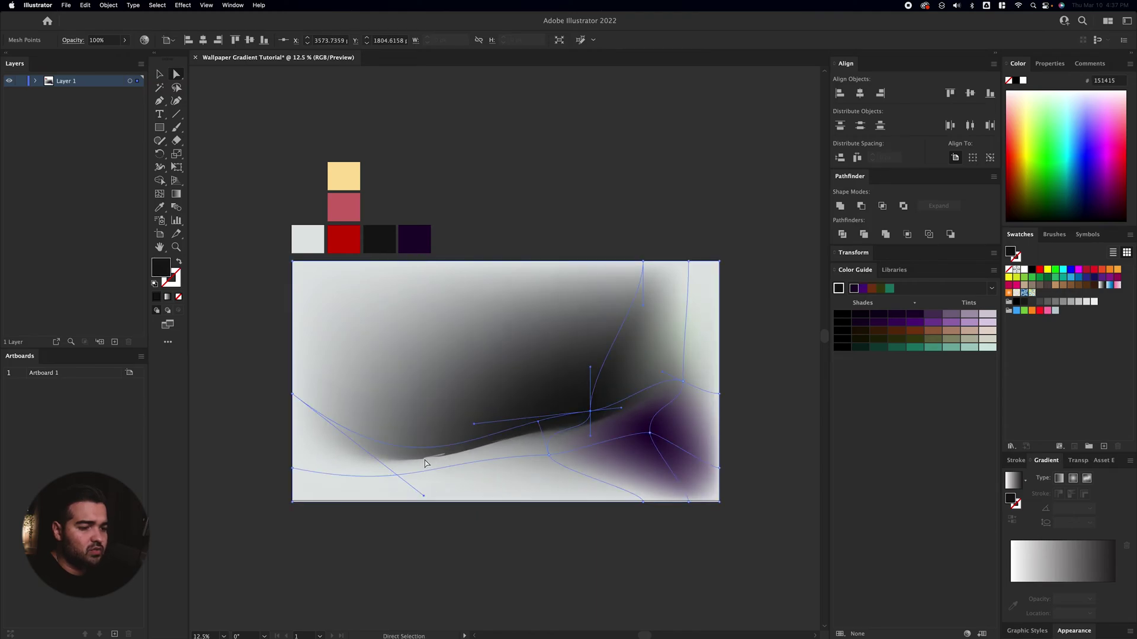
- Adjust the left-edge curve handle and the black mesh point's handles to form a sharp diagonal fold along the dark shape's lower edge
drag(425, 498, 400, 529)
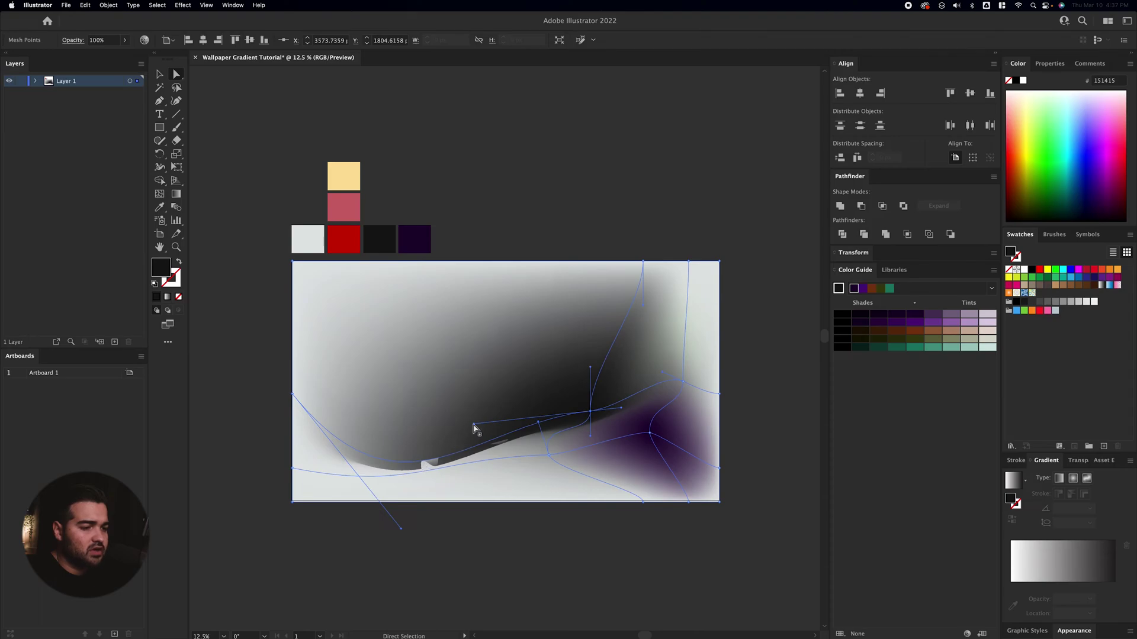
scroll(475, 427, up, 2)
drag(460, 410, 437, 468)
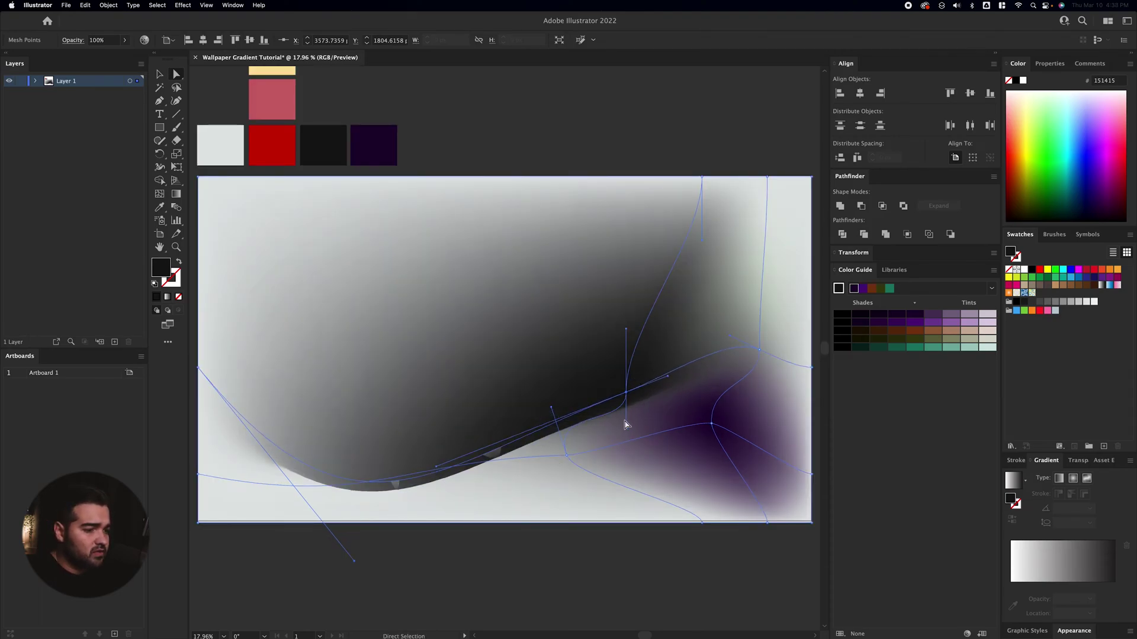
drag(626, 431, 627, 397)
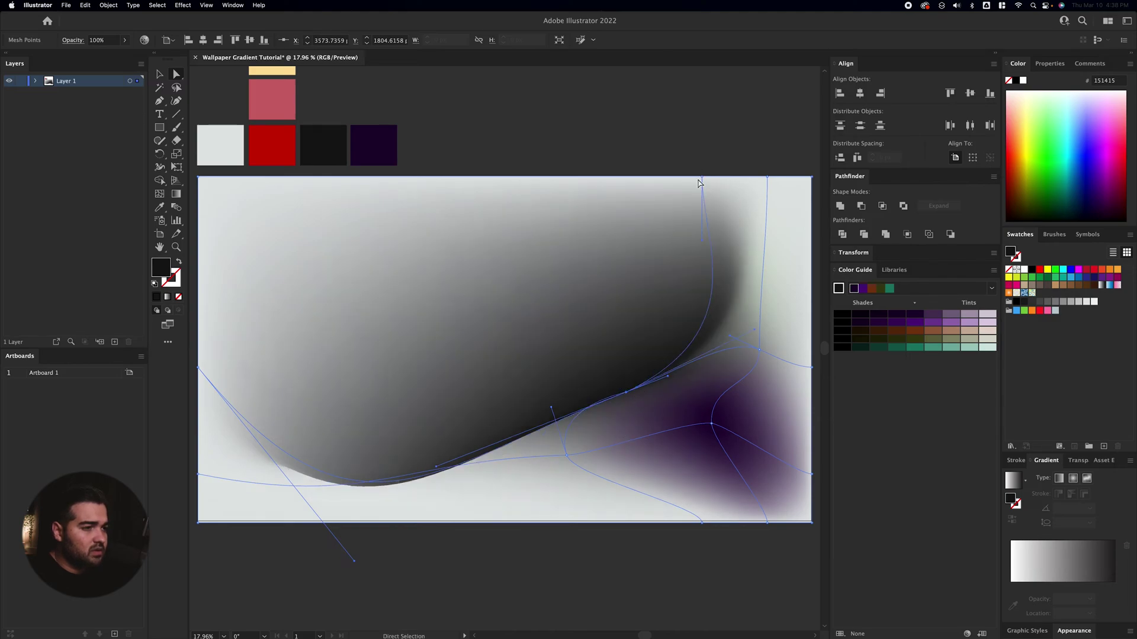
- Slide the mesh point above the black area leftward along the rectangle's top edge and deselect the mesh
drag(702, 179, 651, 177)
scroll(424, 434, left, 5)
scroll(424, 434, down, 1)
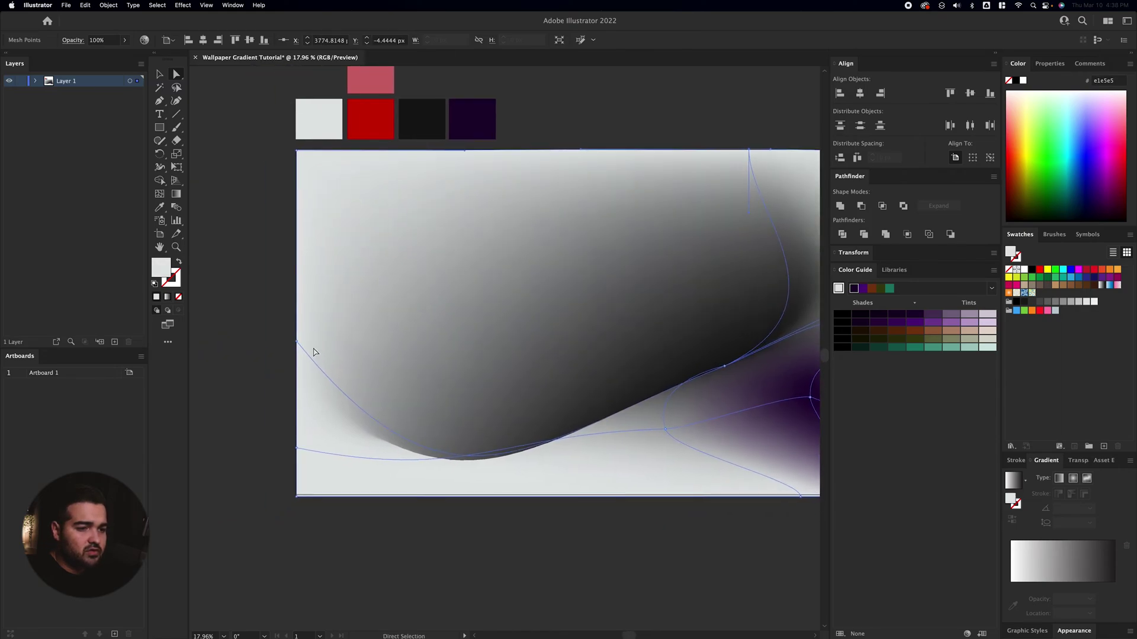
click(680, 536)
scroll(679, 535, right, 5)
scroll(679, 535, up, 1)
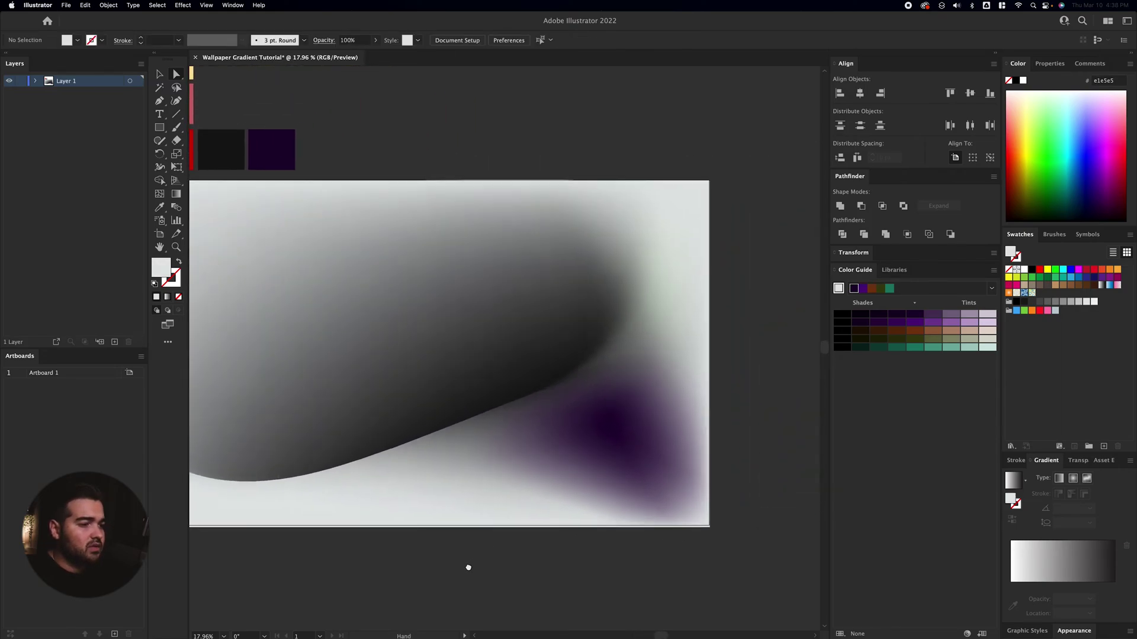
scroll(343, 312, left, 2)
scroll(343, 312, up, 1)
- Add a mesh point in the middle of the dark shape and colour it with the red sample swatch
key(u)
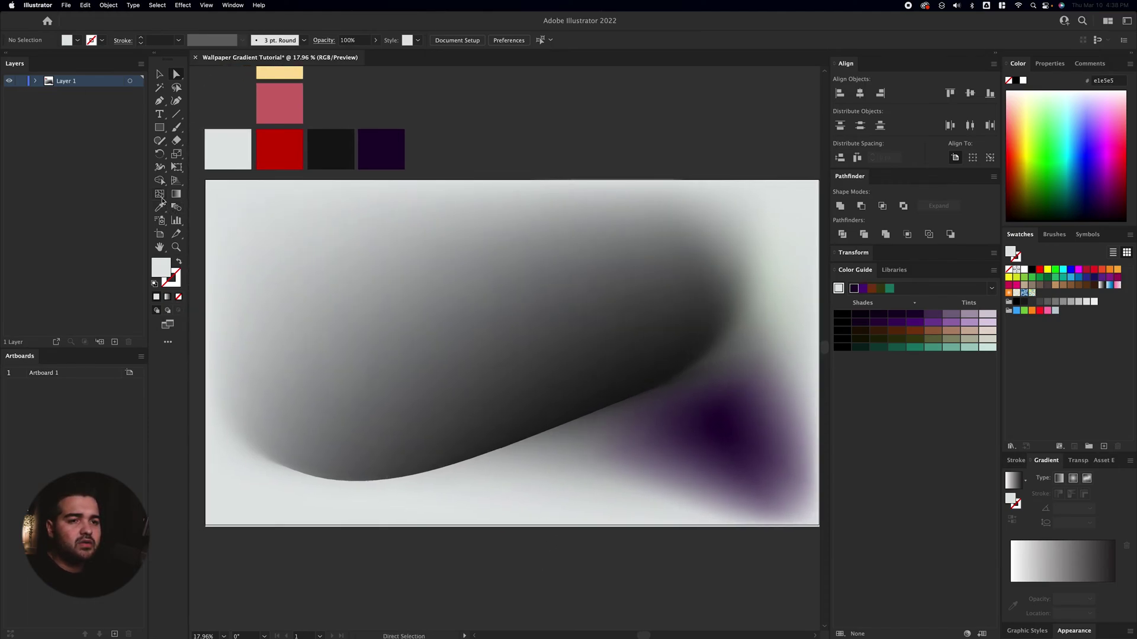
click(450, 338)
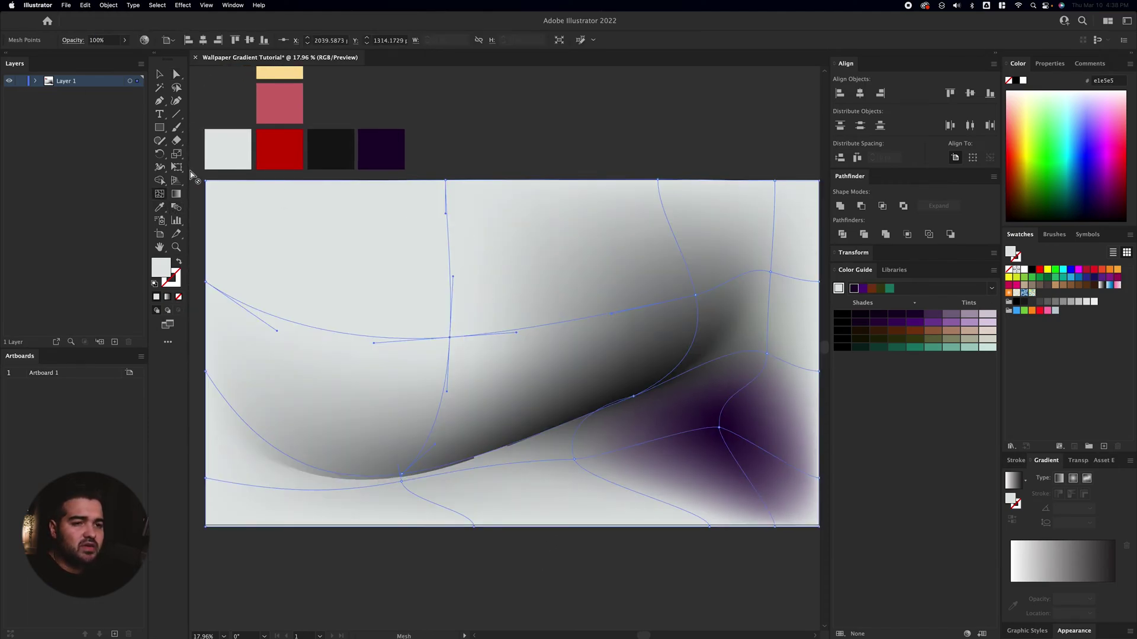
click(160, 208)
click(279, 151)
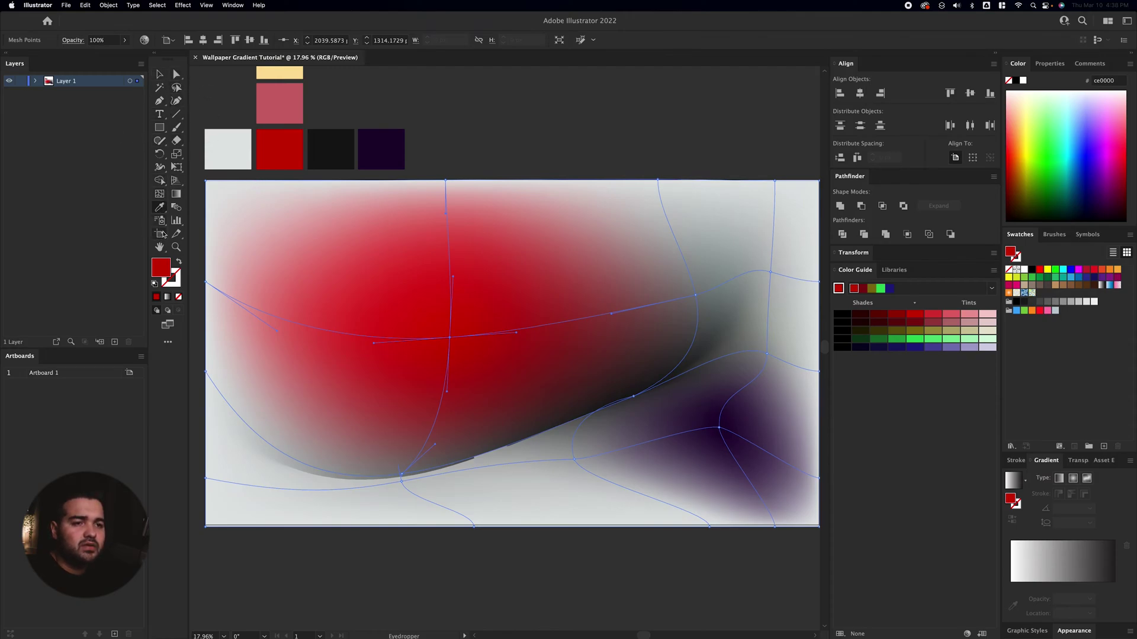
- Move the red mesh point rightward and lengthen its handles in all directions to spread the red diagonally
click(159, 194)
drag(450, 338, 519, 323)
drag(516, 366, 640, 361)
drag(436, 332, 287, 386)
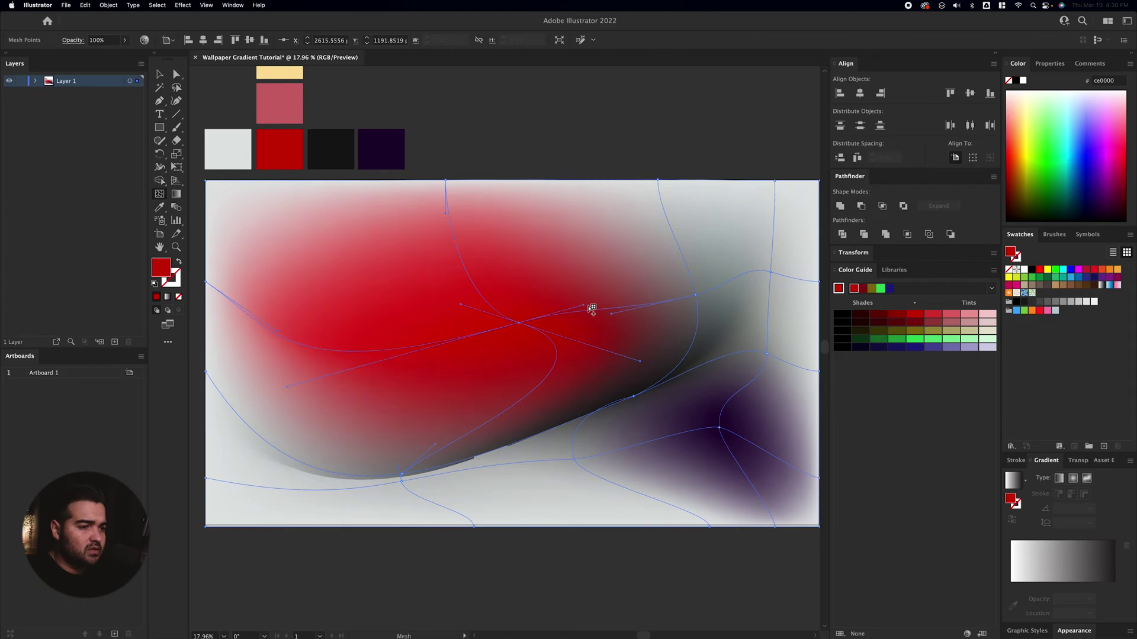
drag(585, 308, 705, 294)
drag(463, 306, 320, 237)
- Shift the red mesh point slightly left and pull the grey mesh point beneath it down to the bottom edge
scroll(320, 237, left, 3)
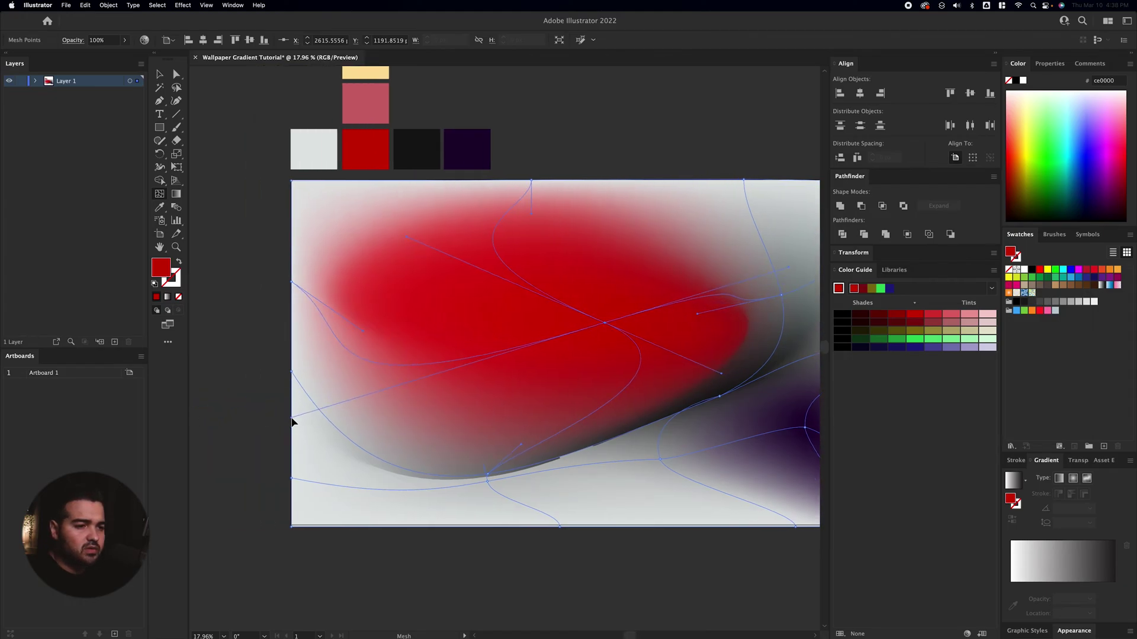
drag(607, 322, 573, 327)
drag(487, 481, 449, 534)
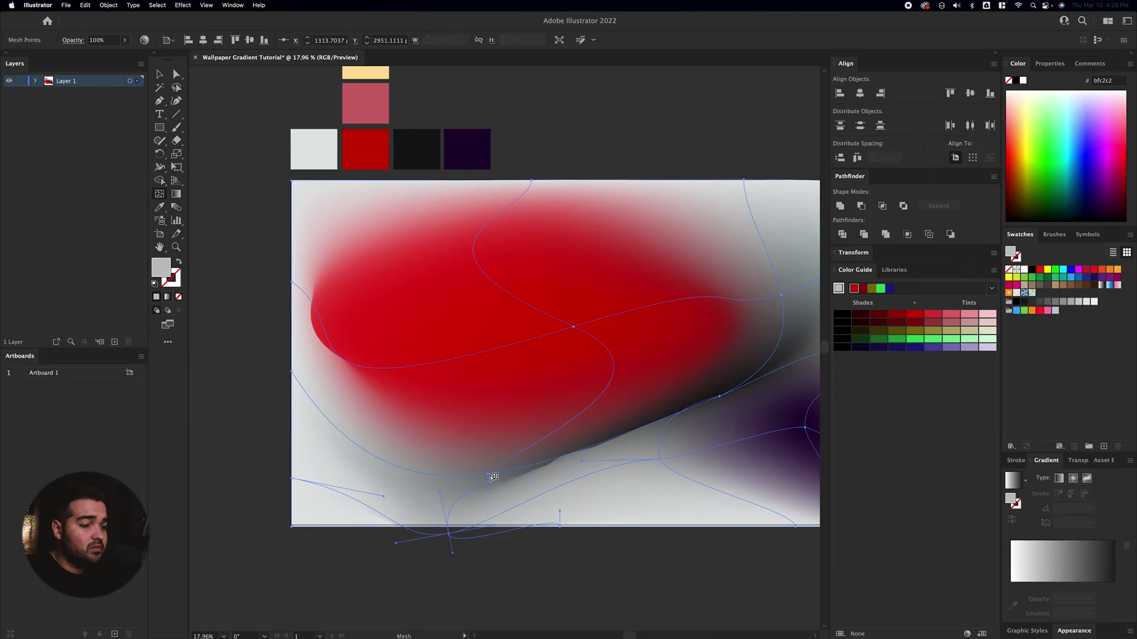
drag(490, 490, 428, 505)
key(super+z)
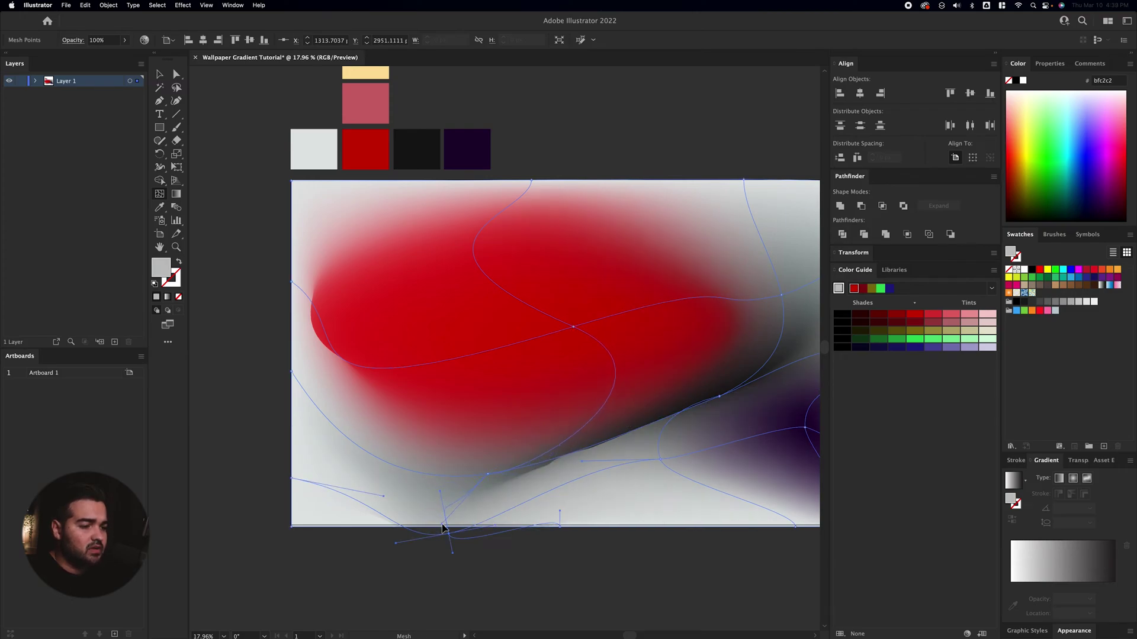
drag(443, 525, 443, 525)
- Shorten the red mesh point's lower-right handle, then shift the grey bottom-edge point and adjust its handles to smooth the fold
click(573, 326)
drag(692, 377, 652, 339)
mouse_move(532, 473)
mouse_down()
mouse_move(559, 474)
mouse_move(520, 463)
mouse_move(500, 472)
mouse_up()
drag(449, 535, 429, 525)
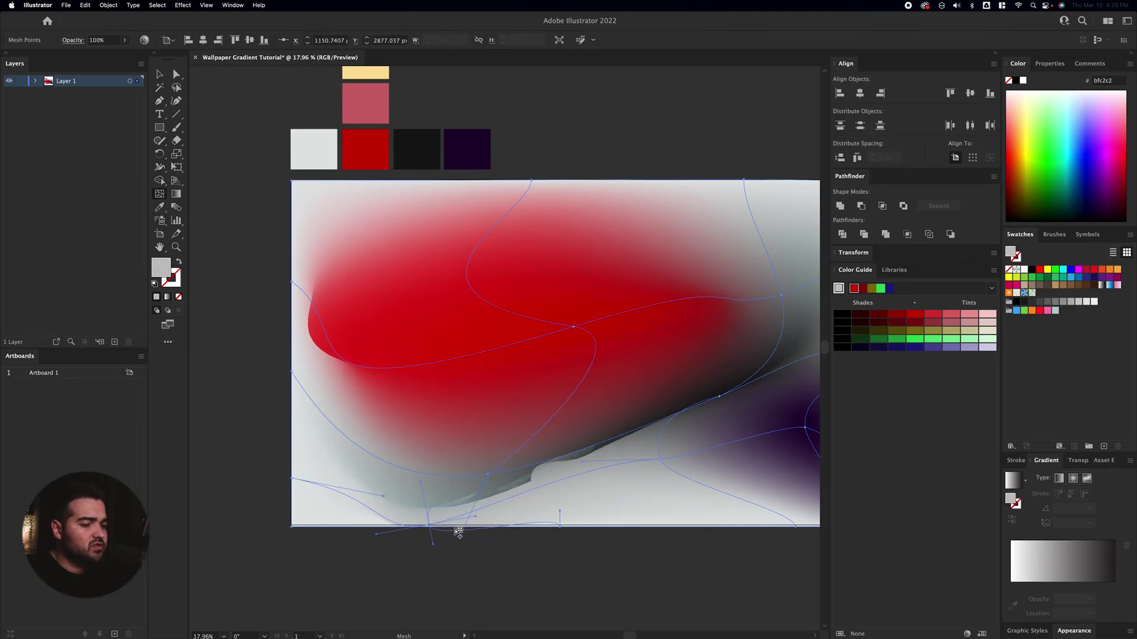
mouse_move(424, 483)
mouse_down()
mouse_move(528, 515)
mouse_move(500, 530)
mouse_move(463, 536)
mouse_move(572, 475)
mouse_move(537, 460)
mouse_up()
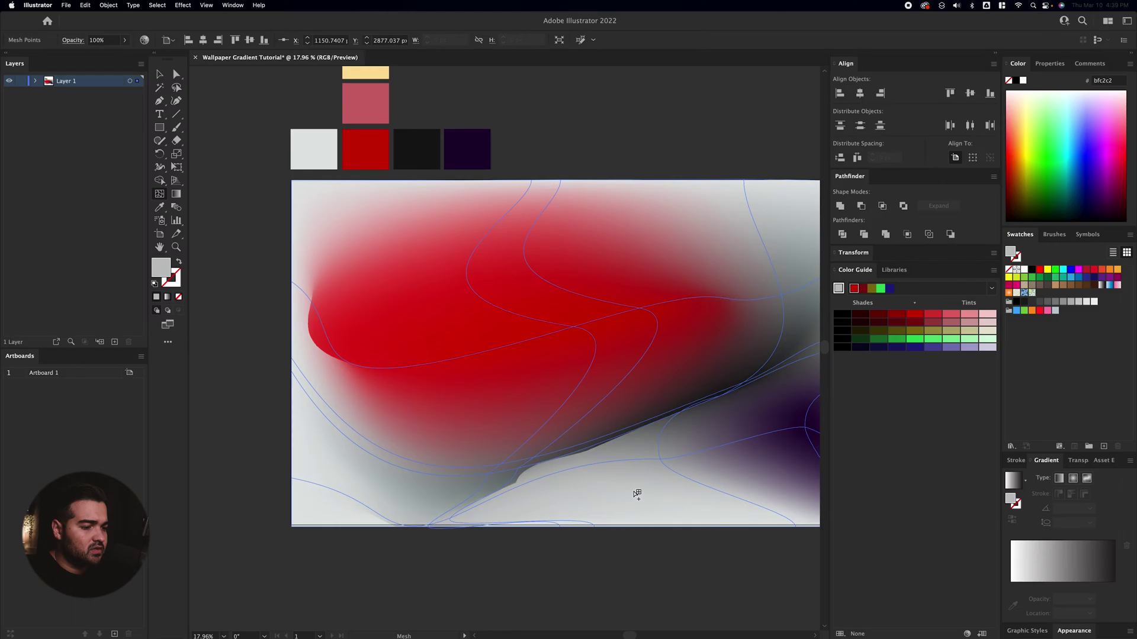
drag(537, 457, 584, 485)
drag(641, 388, 558, 437)
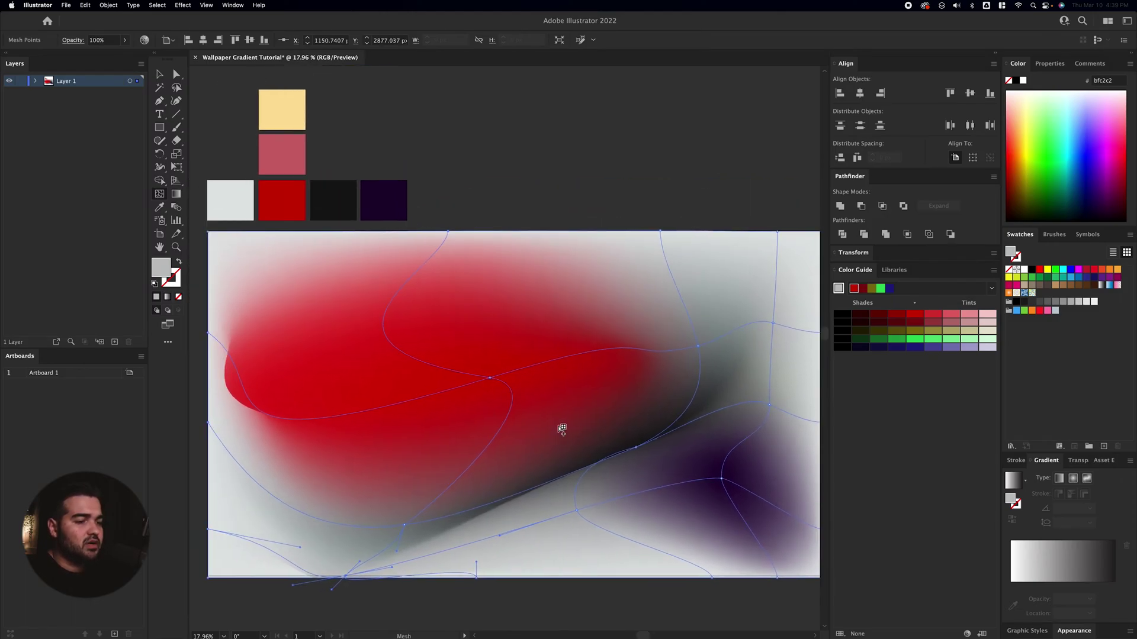
- Add a mesh point above the red area and colour it with the pink sample swatch
click(495, 306)
key(i)
click(282, 154)
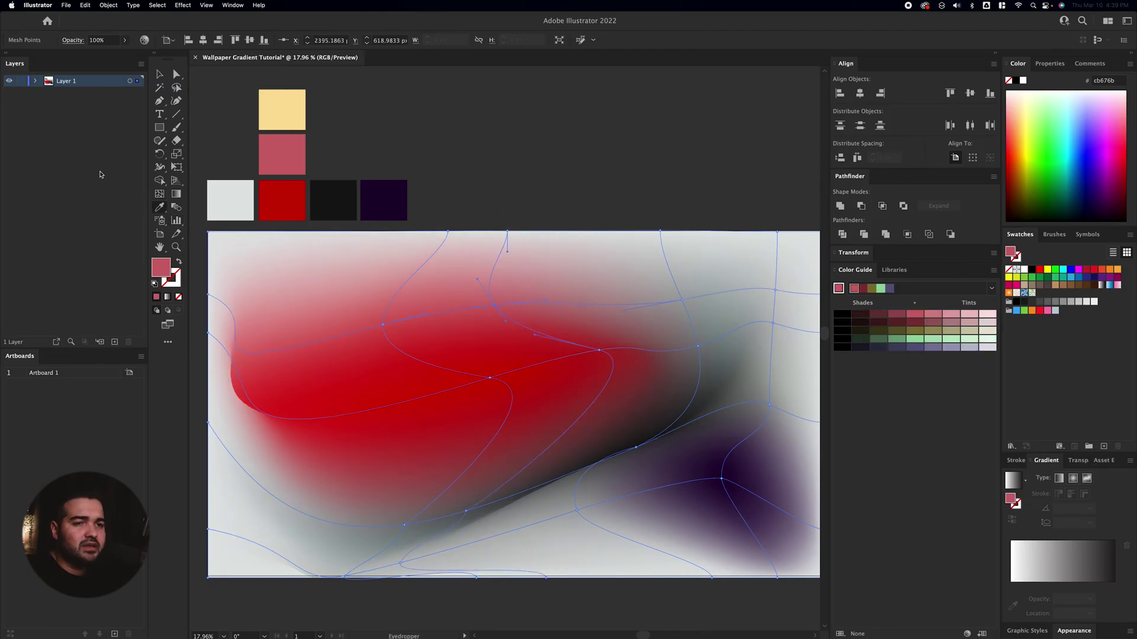
- Move the pink mesh point down onto the red area and stretch its side handles into a curved fold
click(177, 74)
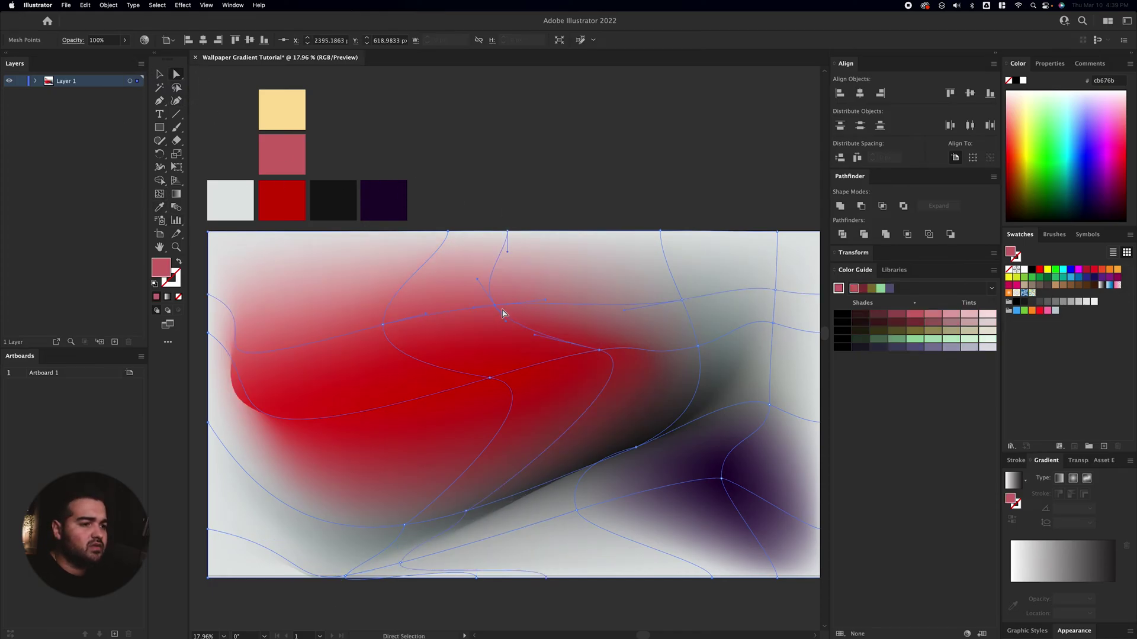
drag(495, 306, 332, 234)
key(super+z)
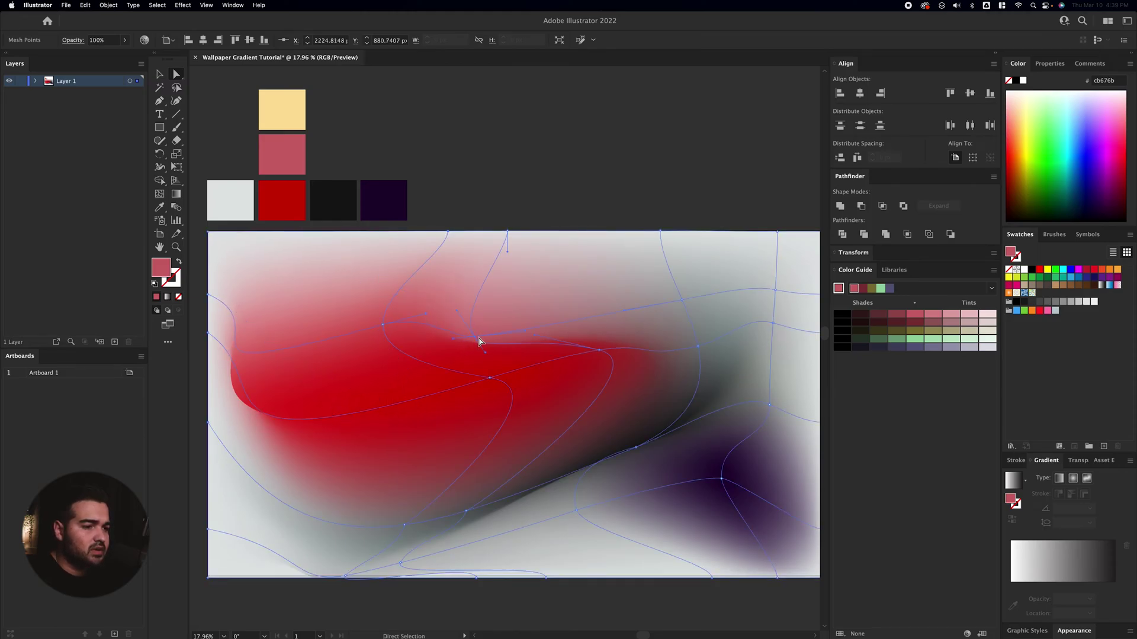
drag(475, 340, 392, 359)
drag(548, 346, 631, 327)
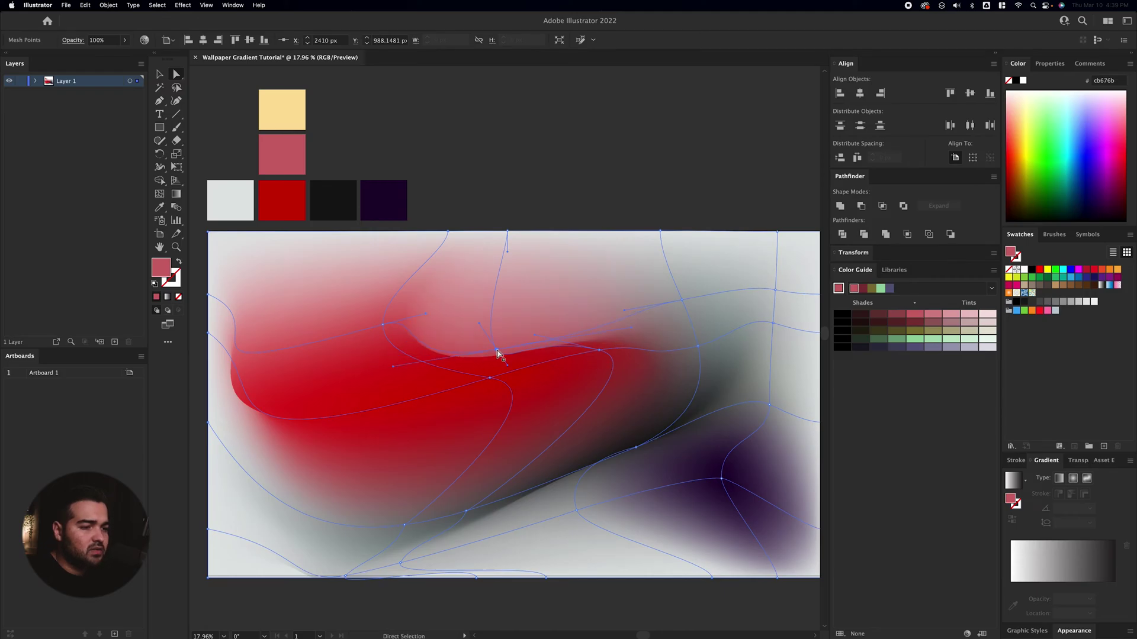
- Add a mesh point above the pink one and colour it with the light yellow sample swatch
click(159, 180)
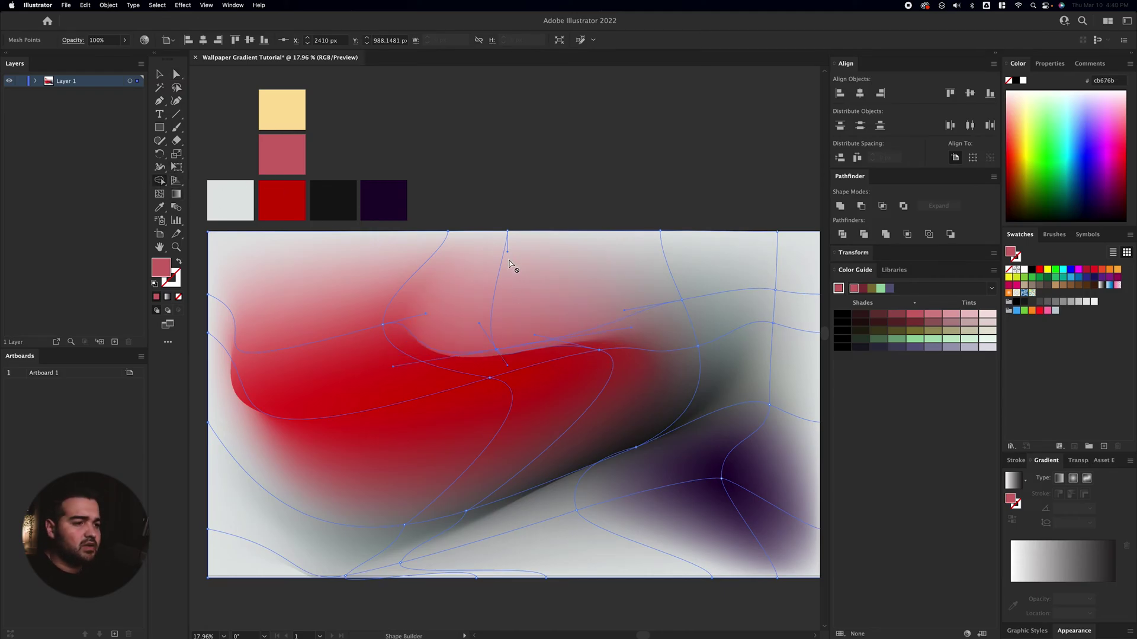
click(161, 195)
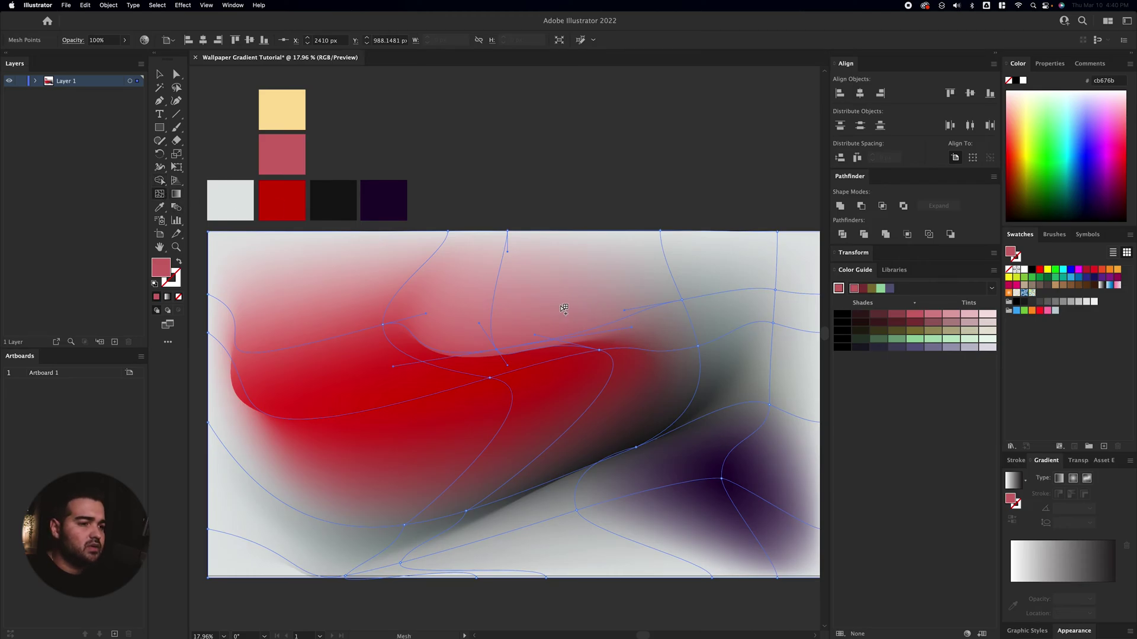
click(499, 293)
click(159, 207)
click(278, 108)
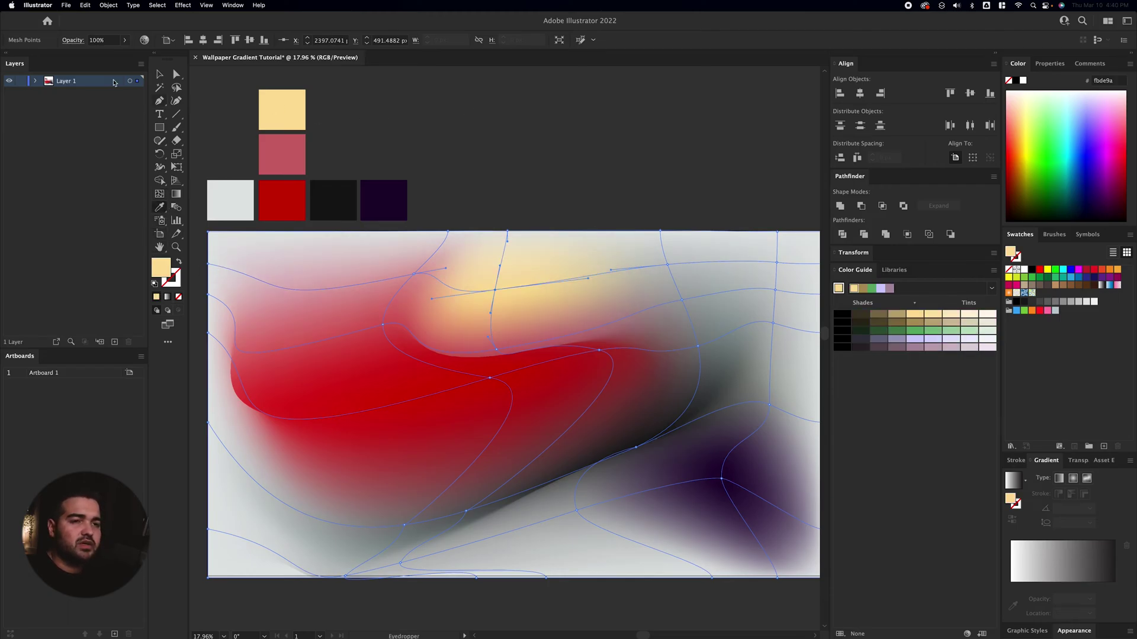
click(160, 75)
scroll(719, 243, down, 2)
scroll(680, 300, down, 3)
scroll(680, 299, right, 2)
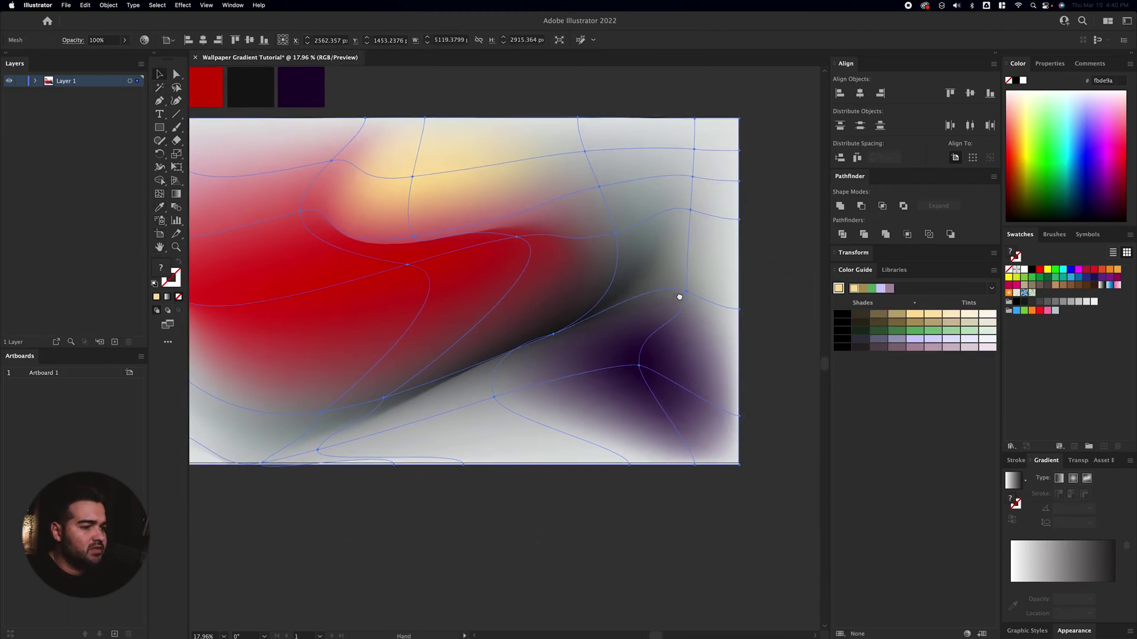
scroll(551, 393, left, 1)
scroll(550, 394, up, 1)
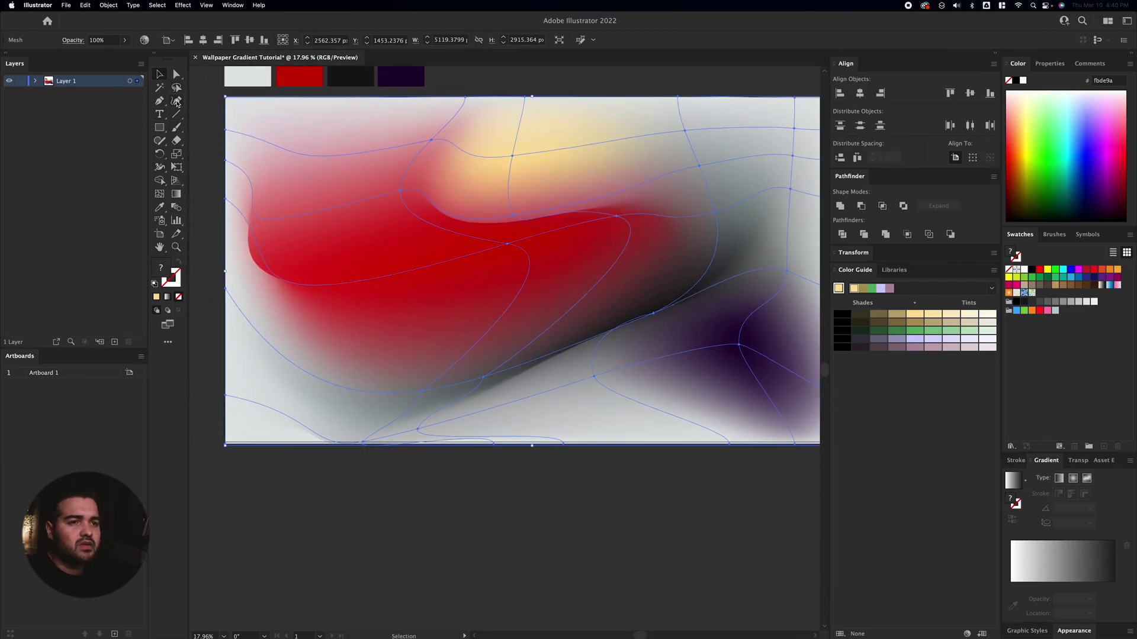
click(177, 102)
scroll(601, 388, up, 4)
scroll(444, 279, right, 1)
click(504, 297)
key(super+z)
key(super+z)
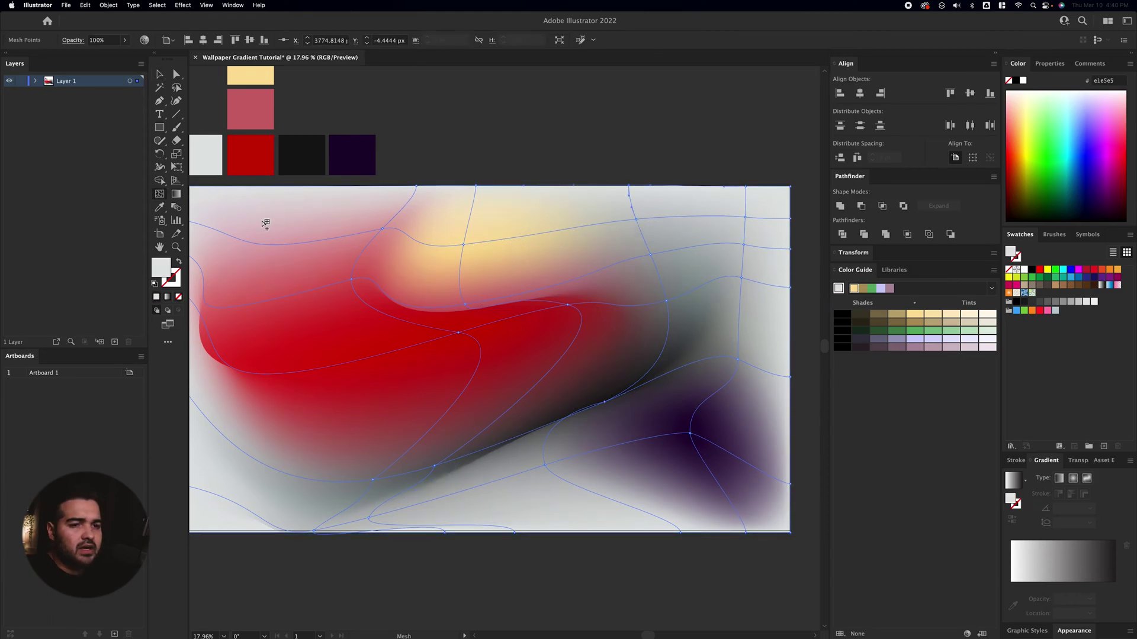
- Colour the top-edge mesh point beside the yellow area dark purple and pull its handle down and inward into the canvas
click(160, 207)
click(364, 138)
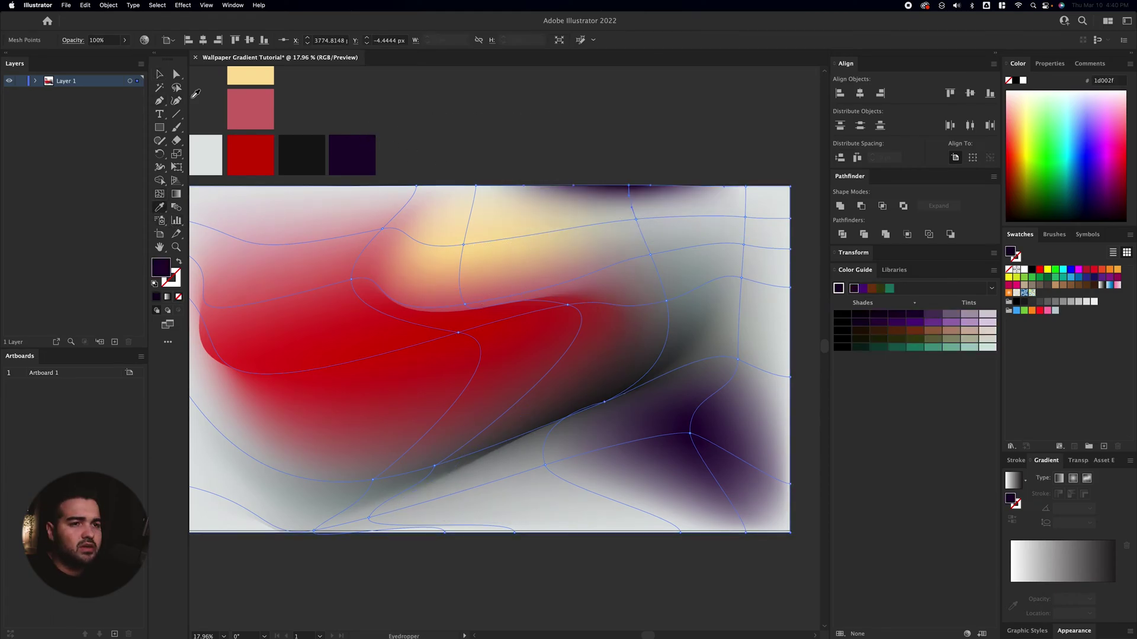
key(u)
drag(629, 196, 501, 299)
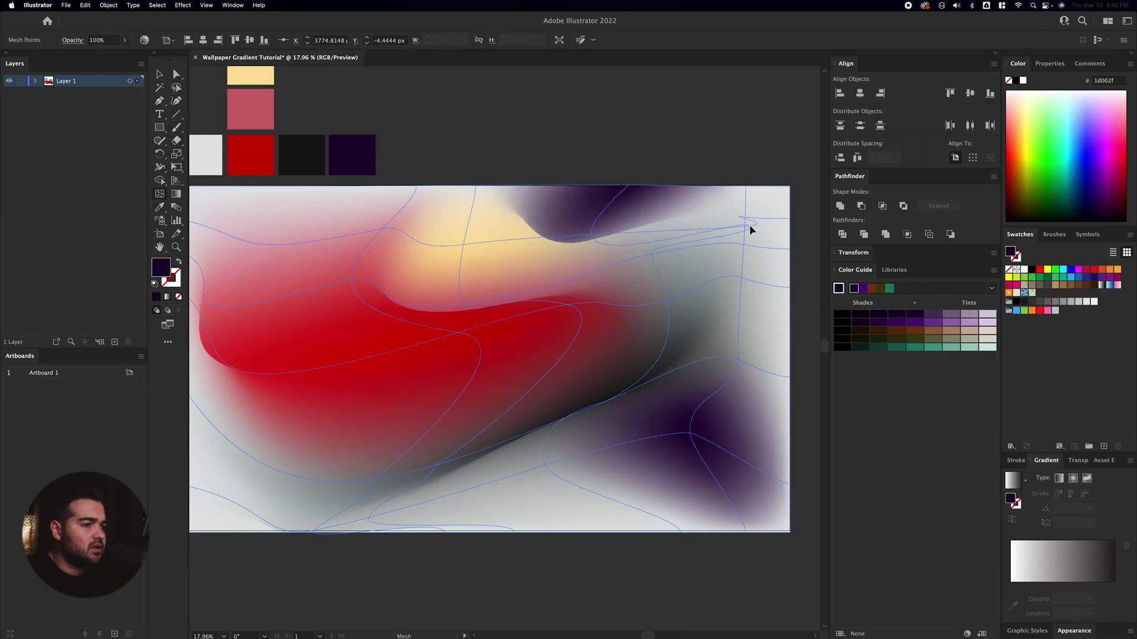
- Add a mesh point between the yellow area and the dark purple fold and colour it with the pink sample swatch
click(652, 258)
click(522, 232)
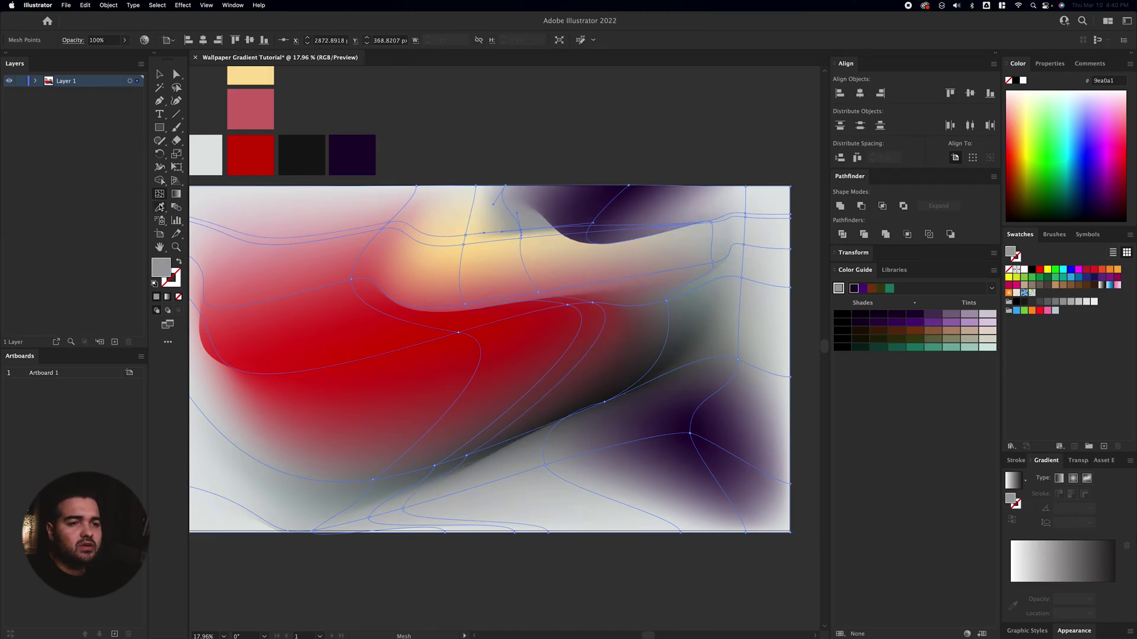
click(160, 207)
click(261, 121)
- Reshape the light yellow mesh point and the line below it into a soft fold, then deselect the mesh
click(162, 193)
drag(521, 236, 559, 244)
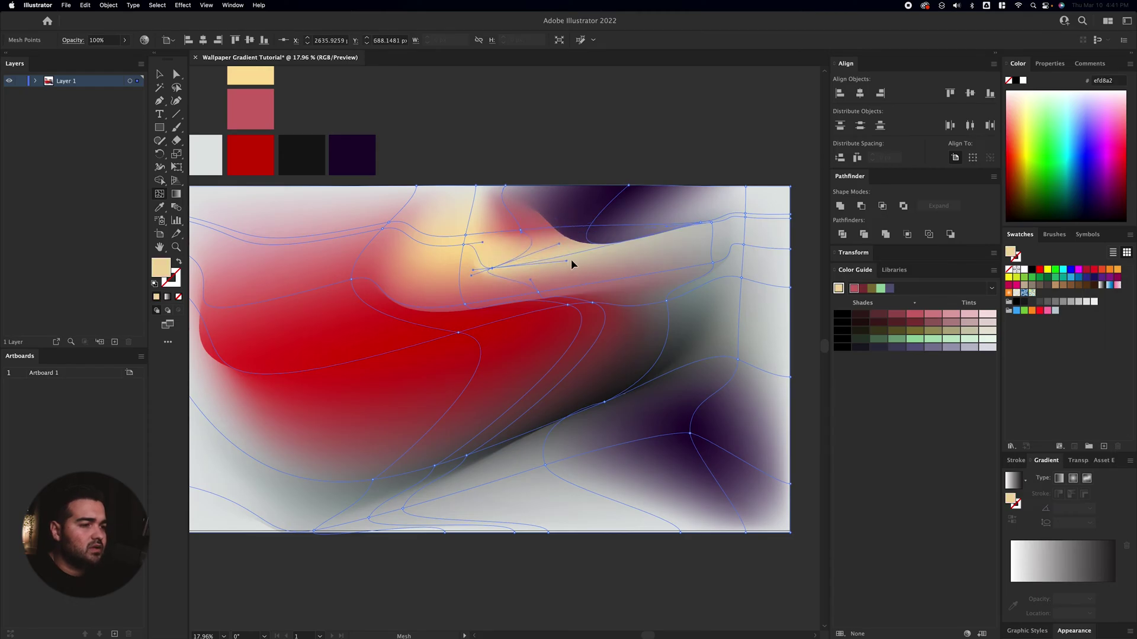
drag(540, 292, 581, 285)
key(v)
mouse_move(567, 552)
mouse_down()
mouse_move(675, 475)
mouse_move(553, 538)
mouse_up()
click(669, 504)
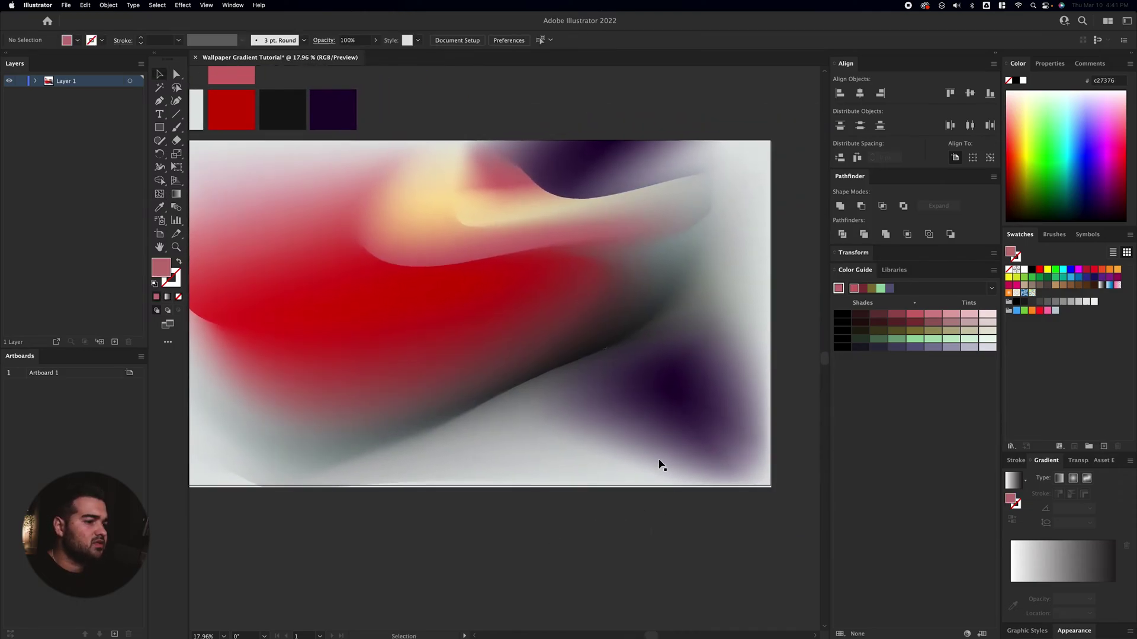
- Select the mesh point on the black area's lower edge, then select the whole gradient mesh
scroll(625, 469, down, 1)
super+click(614, 370)
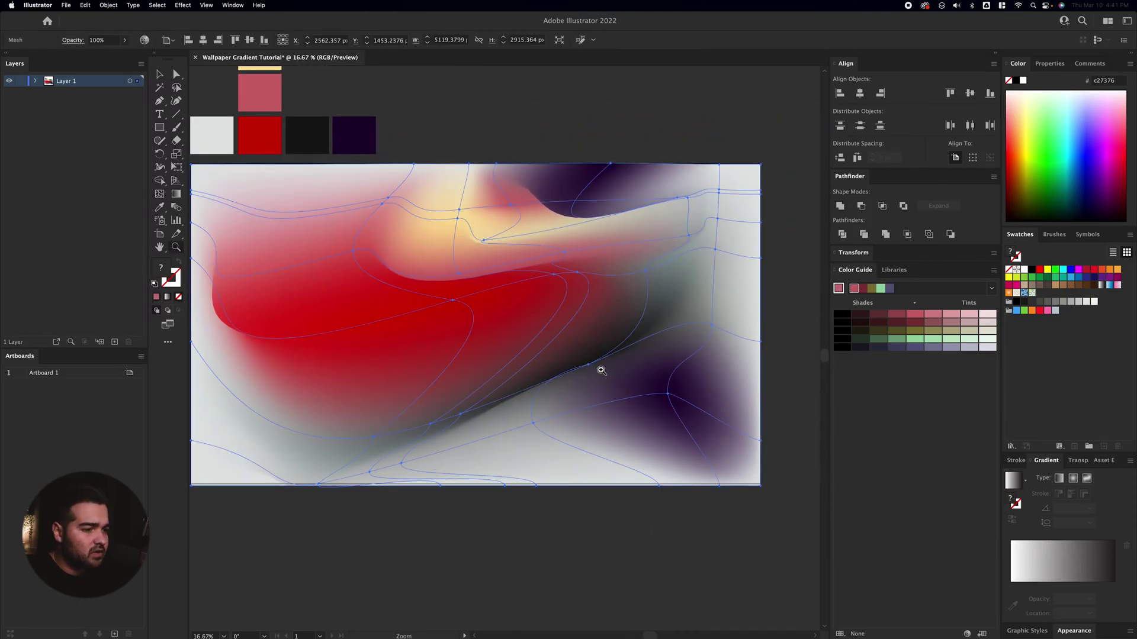
key(a)
click(589, 365)
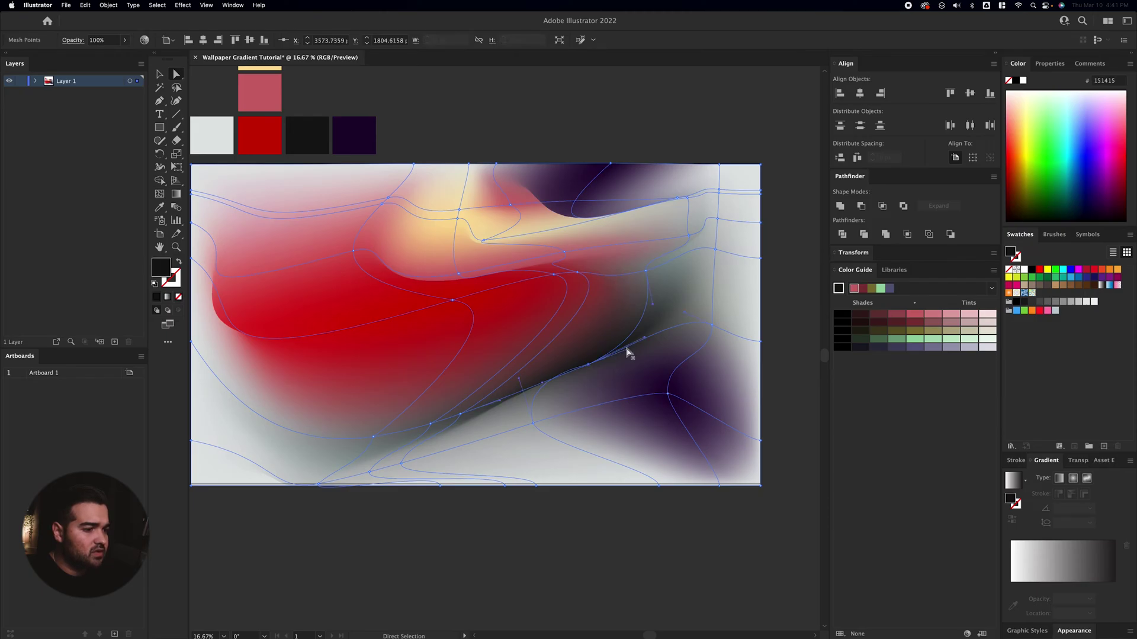
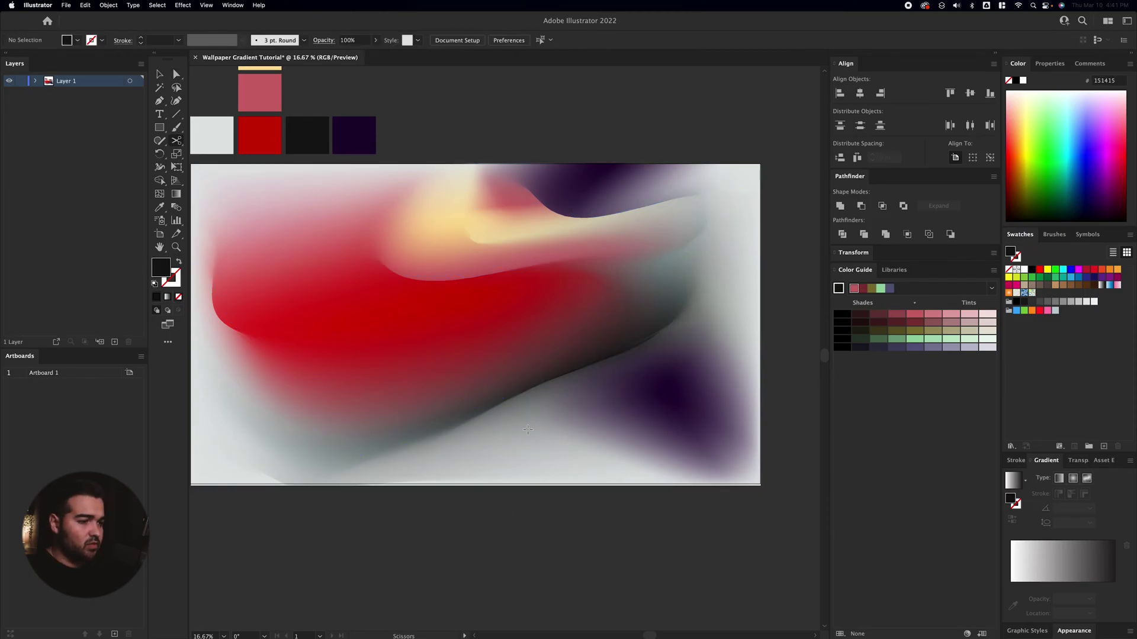
click(571, 295)
scroll(758, 535, left, 2)
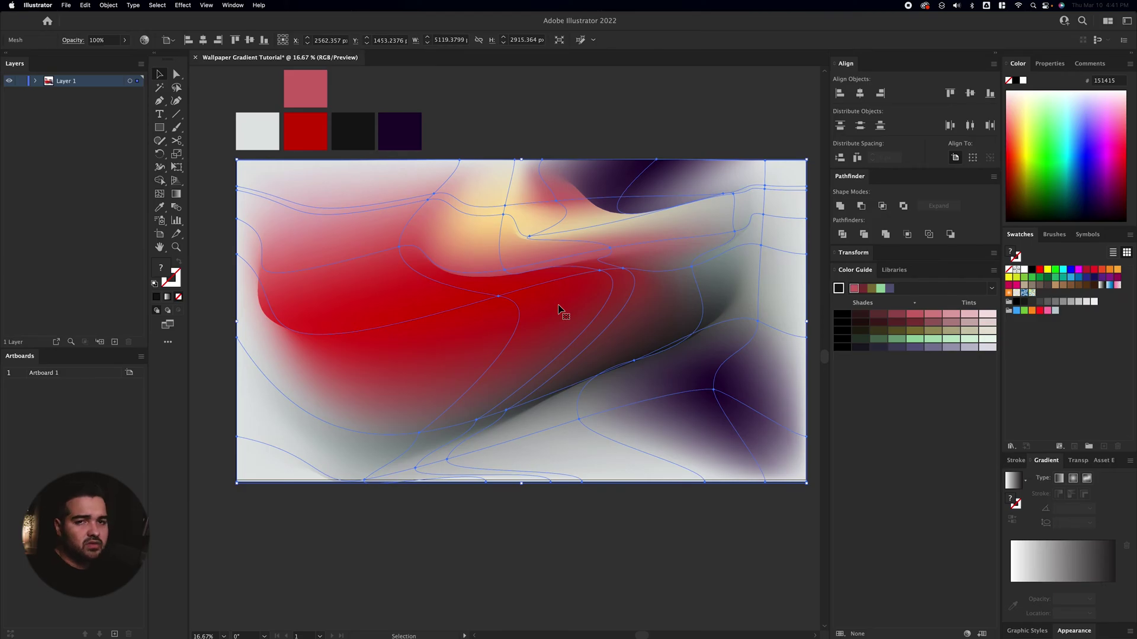
- Switch to Photoshop and create a 5120 x 2880 pixel RGB document named "wallpaper gradient"
key(super+Tab)
key(super+Tab)
key(super+Tab)
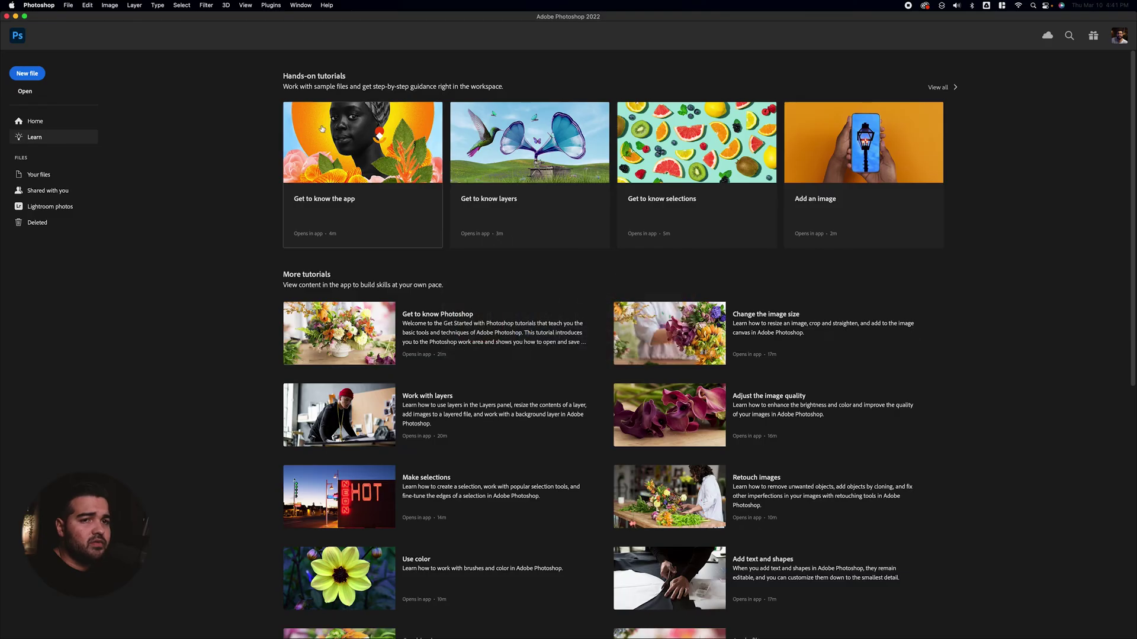
click(15, 76)
double_click(397, 219)
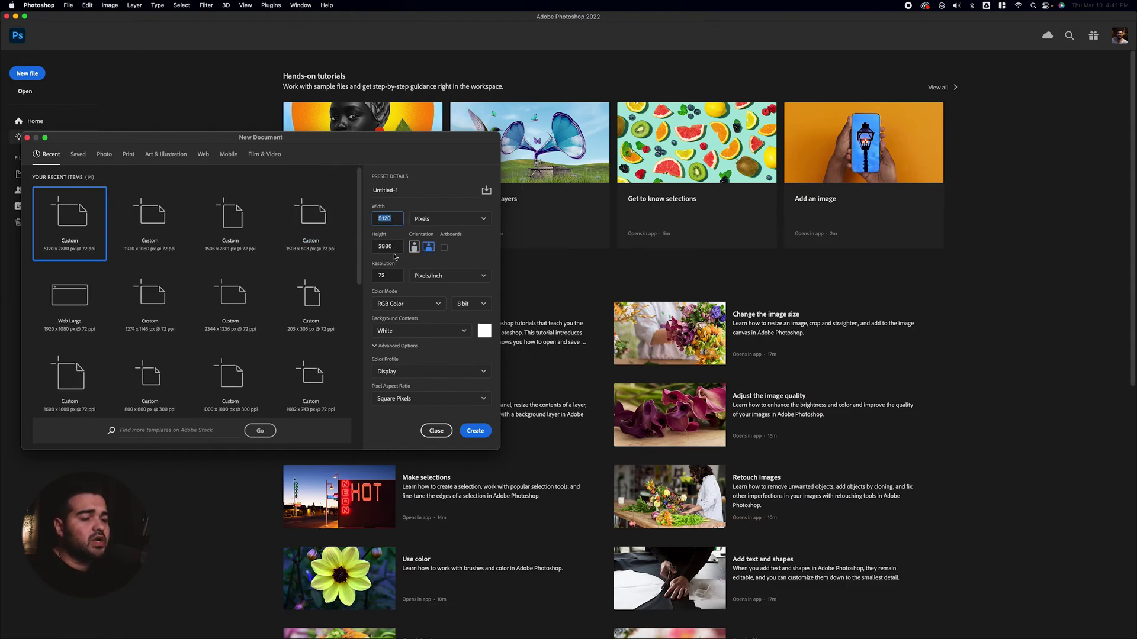
key(shift+Tab)
text(wallpaper gradient)
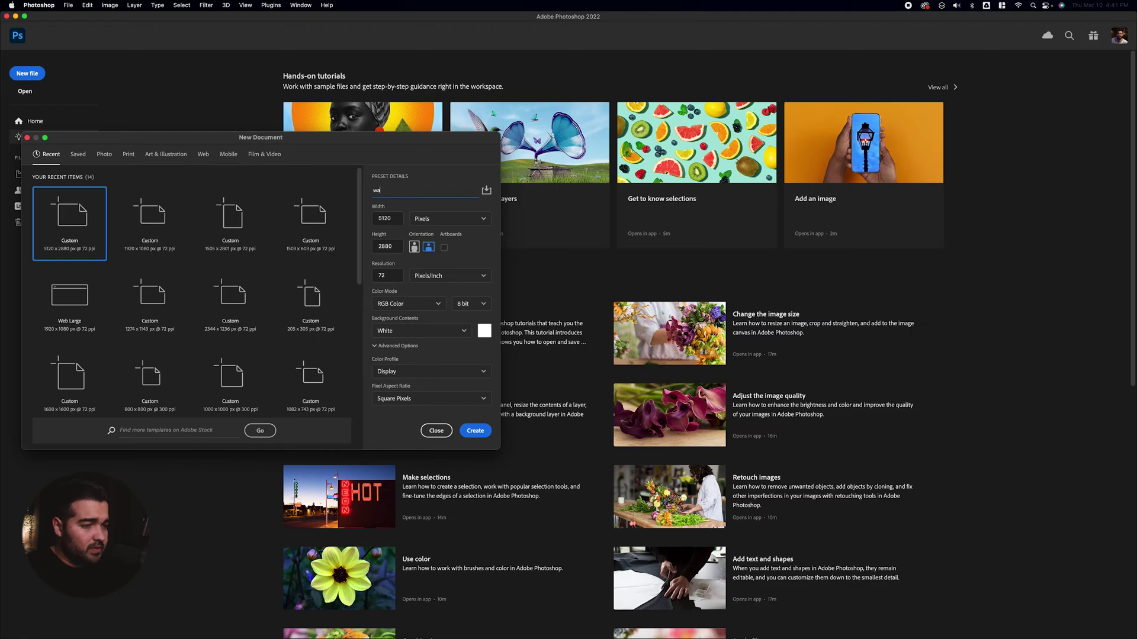
click(485, 432)
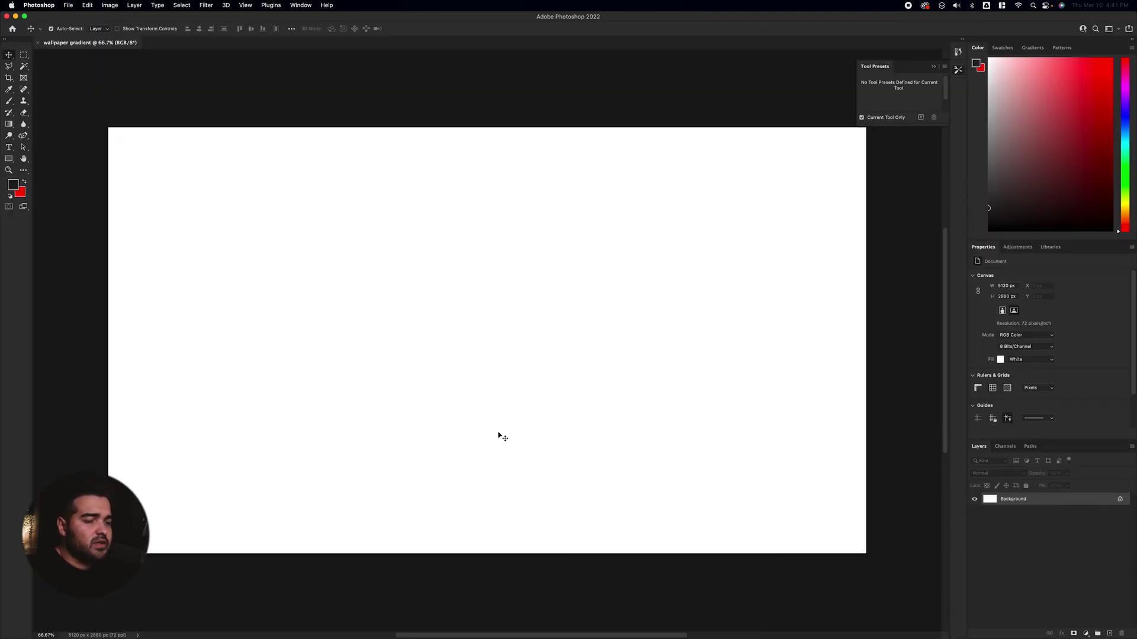
- Copy the gradient mesh from Illustrator and paste it into the Photoshop document as a Smart Object
key(super+Tab)
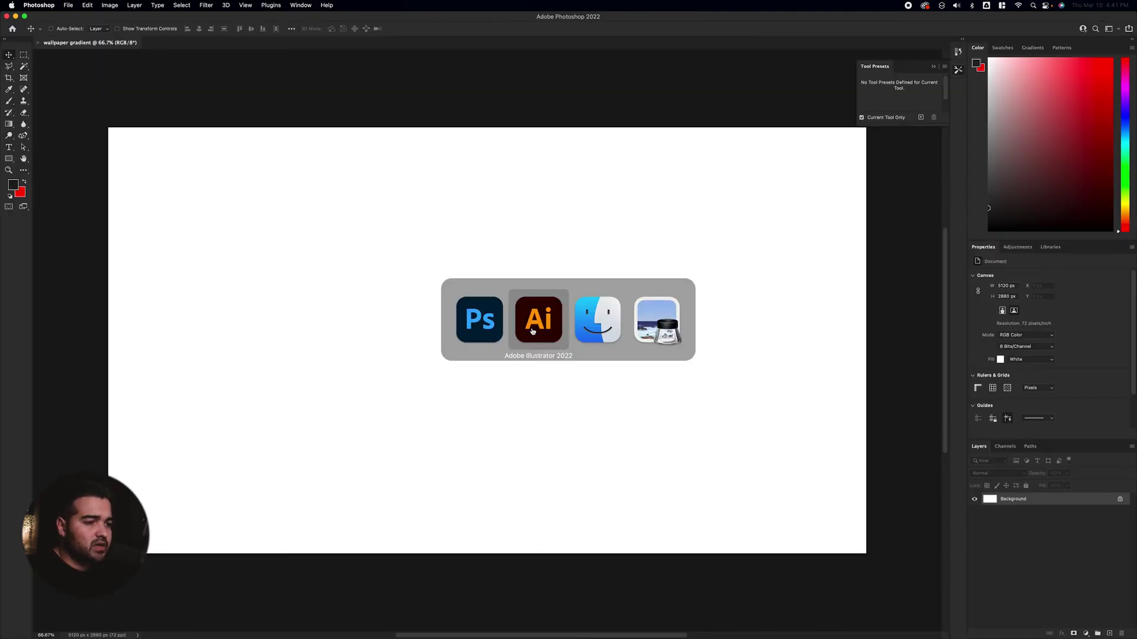
key(super+Tab)
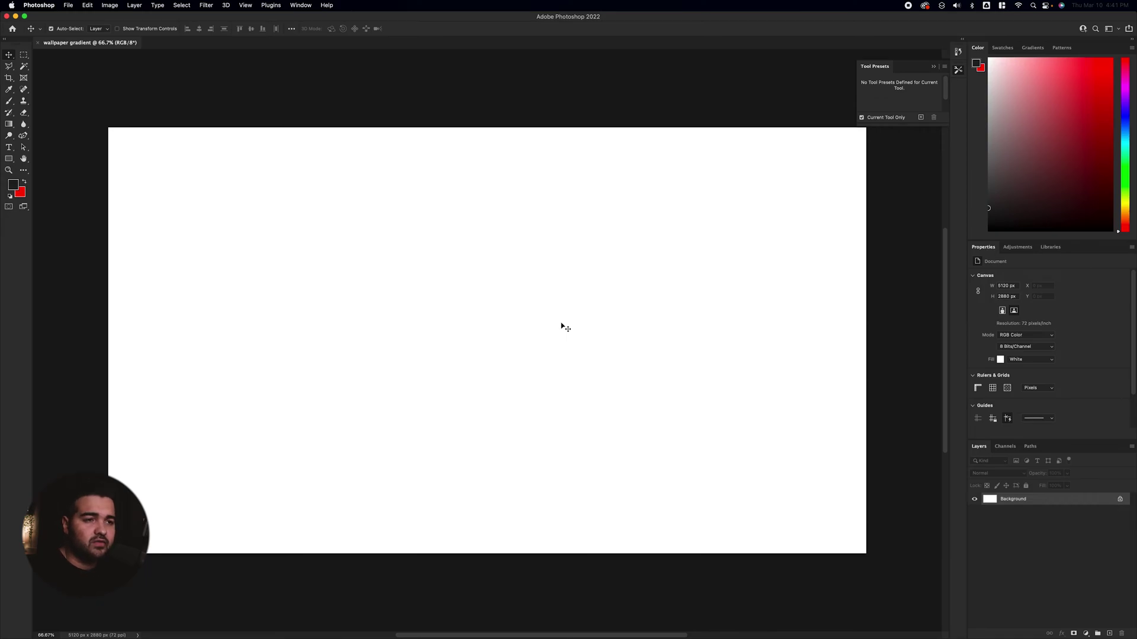
key(super+v)
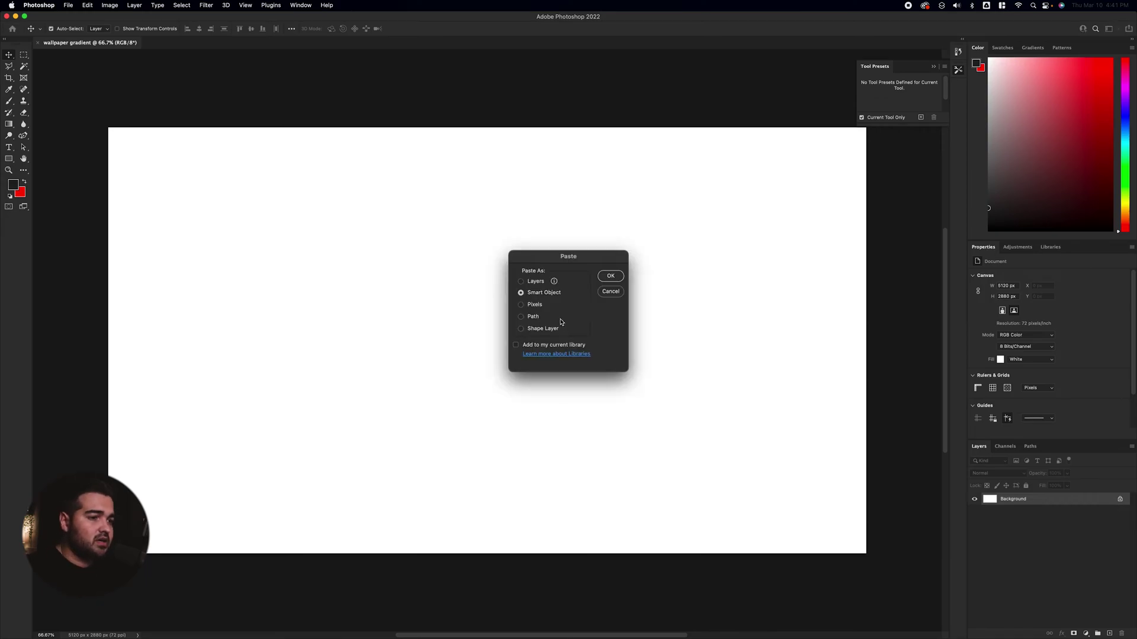
click(602, 277)
scroll(553, 419, down, 5)
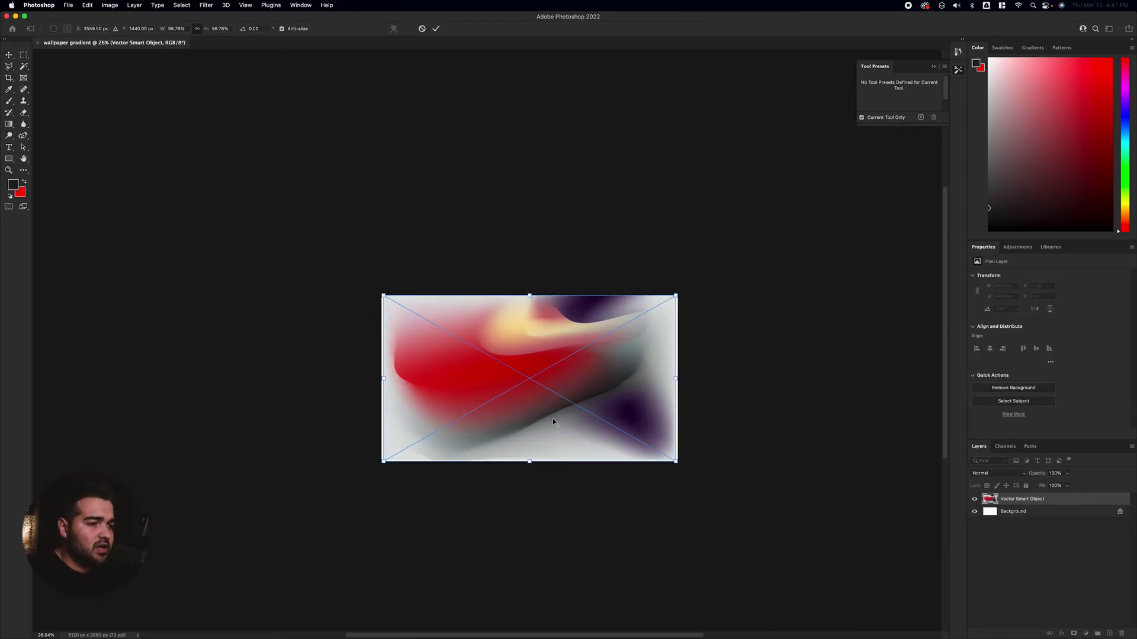
- Enlarge and skew the pasted gradient beyond the canvas so its folds fill the frame, and apply the transformation
drag(515, 490, 506, 603)
drag(549, 404, 484, 387)
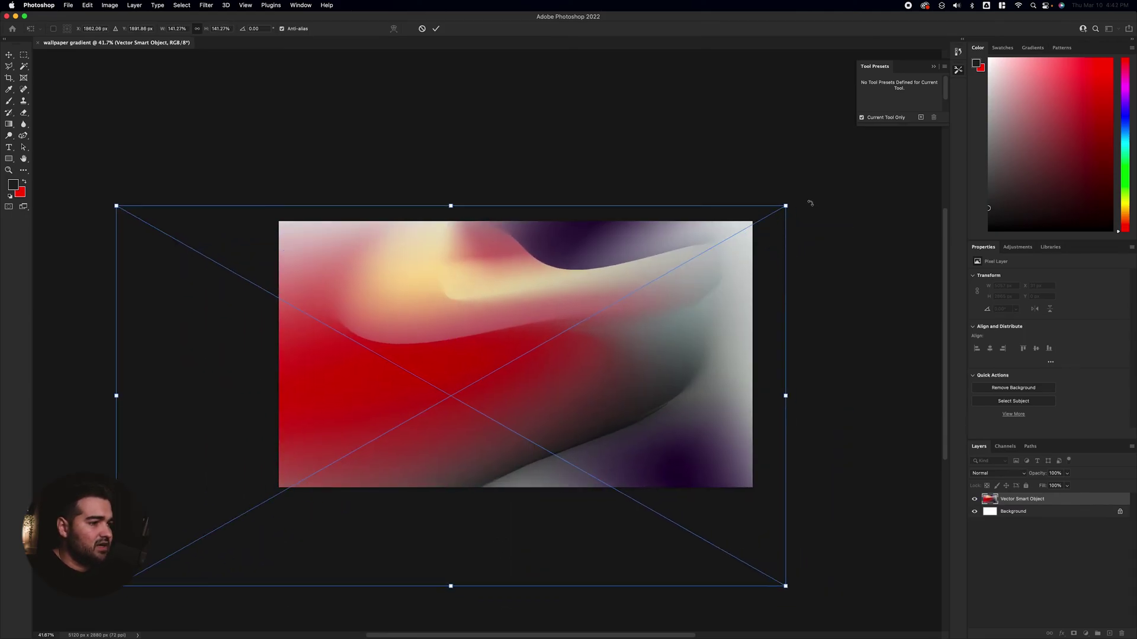
drag(792, 206, 838, 190)
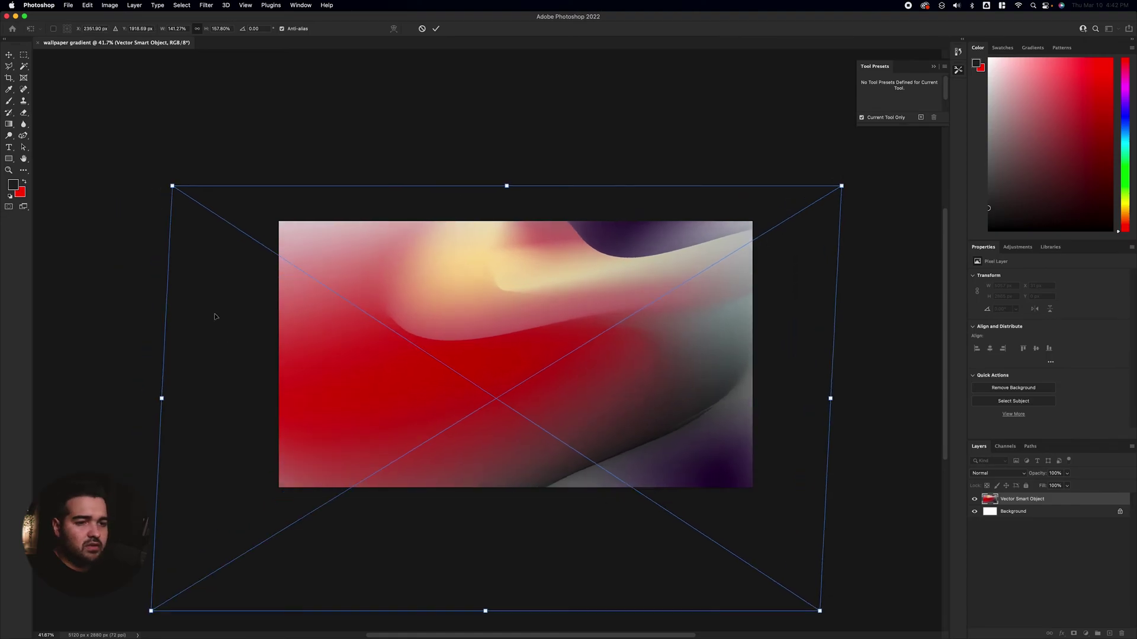
drag(141, 185, 139, 182)
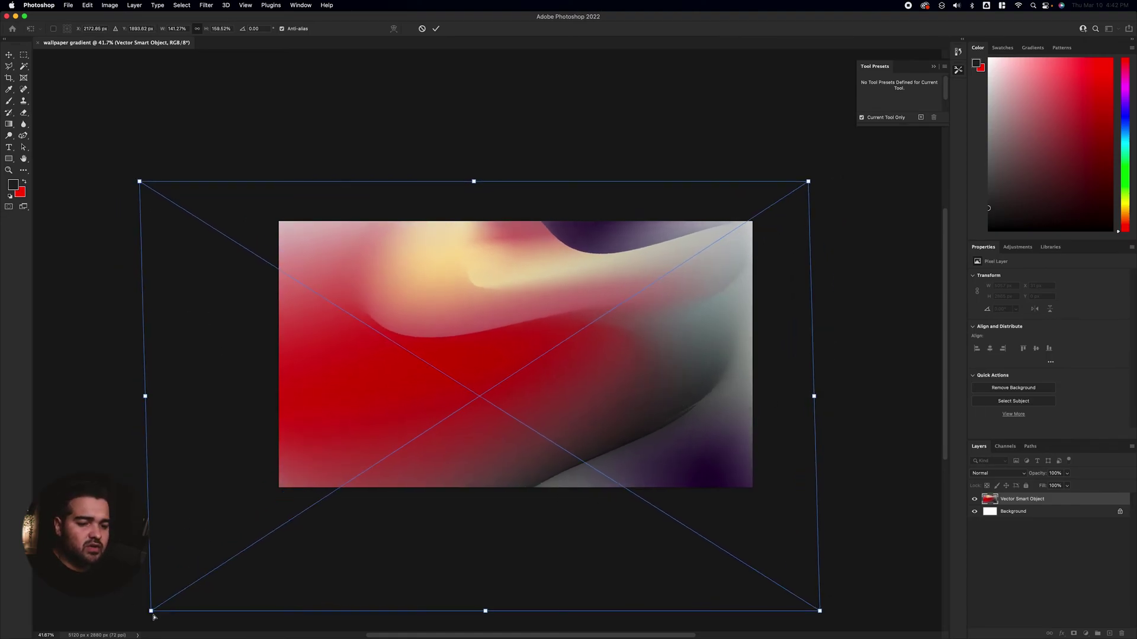
drag(152, 614, 27, 611)
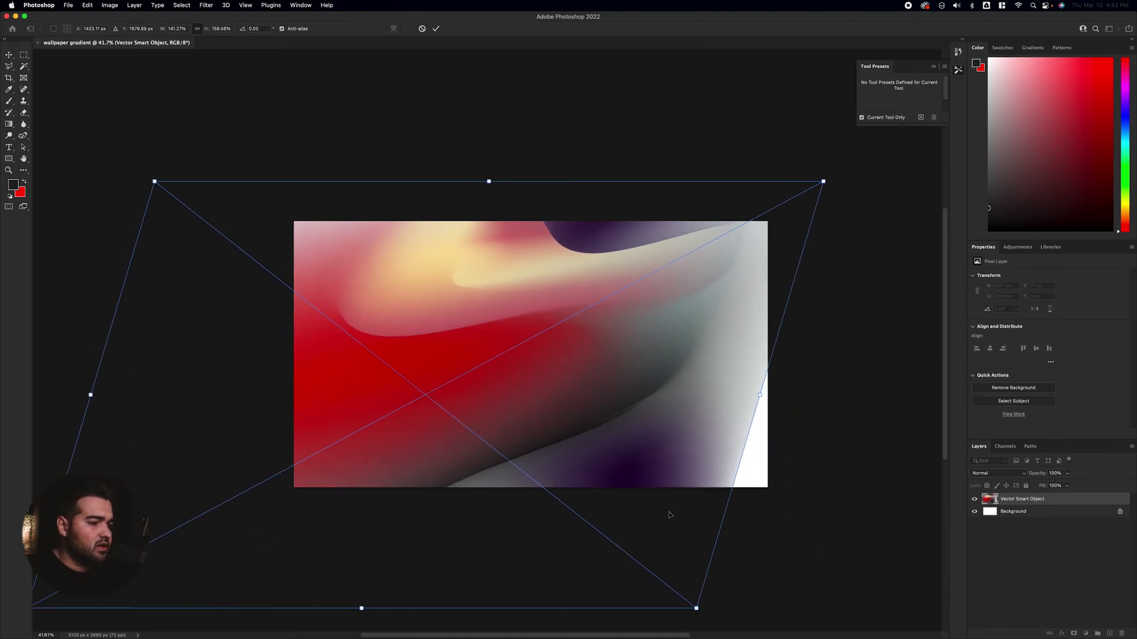
drag(771, 388, 808, 404)
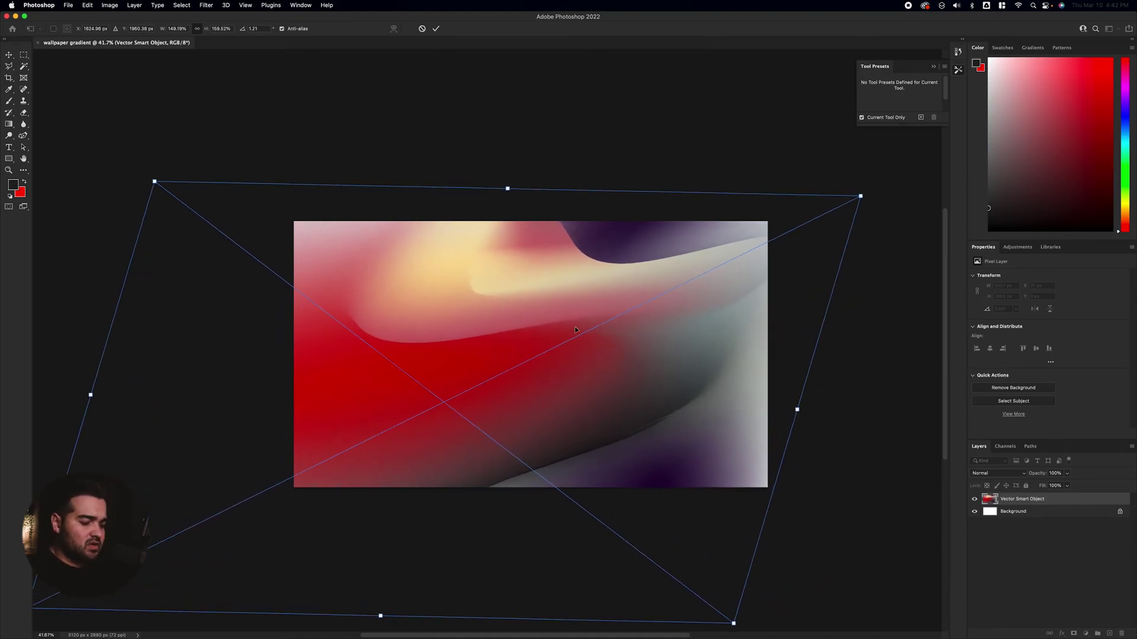
key(Return)
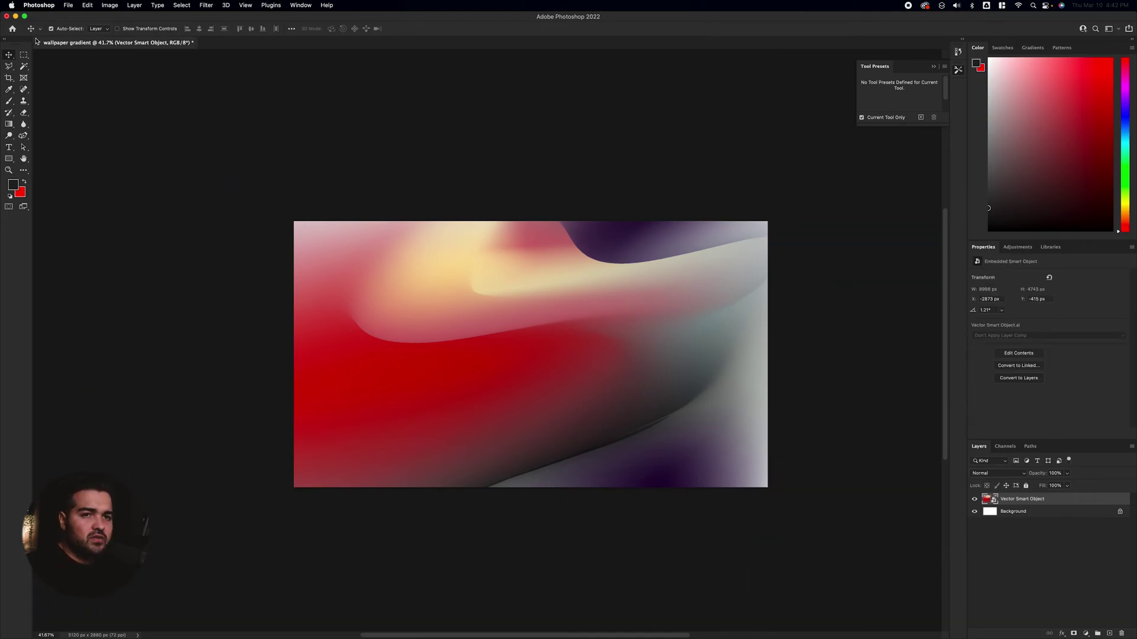
click(206, 6)
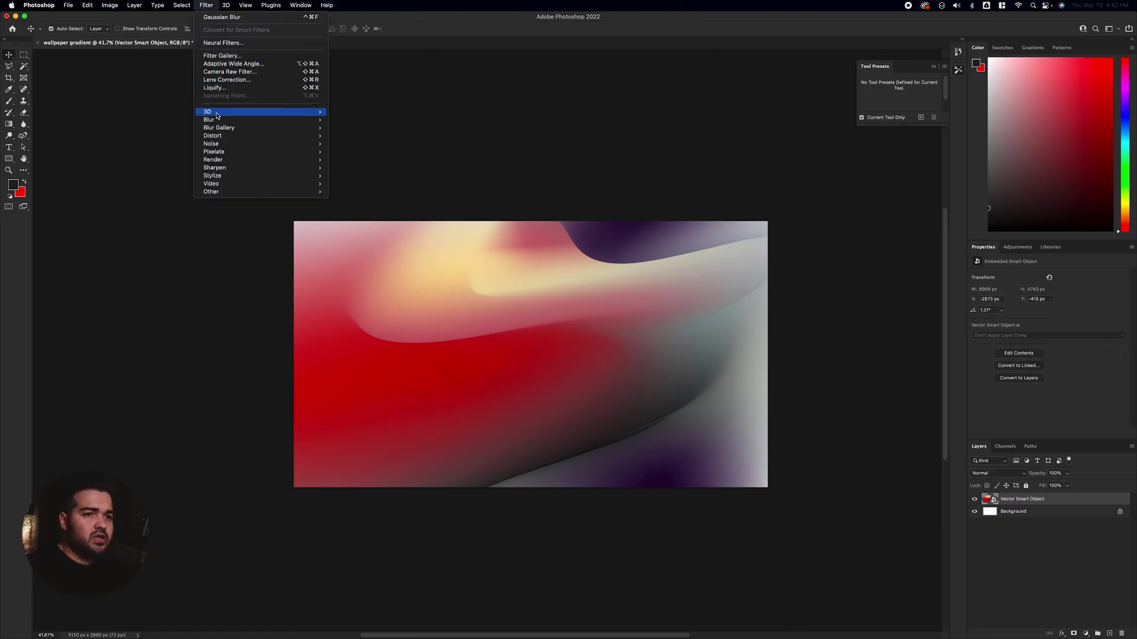
mouse_move(278, 136)
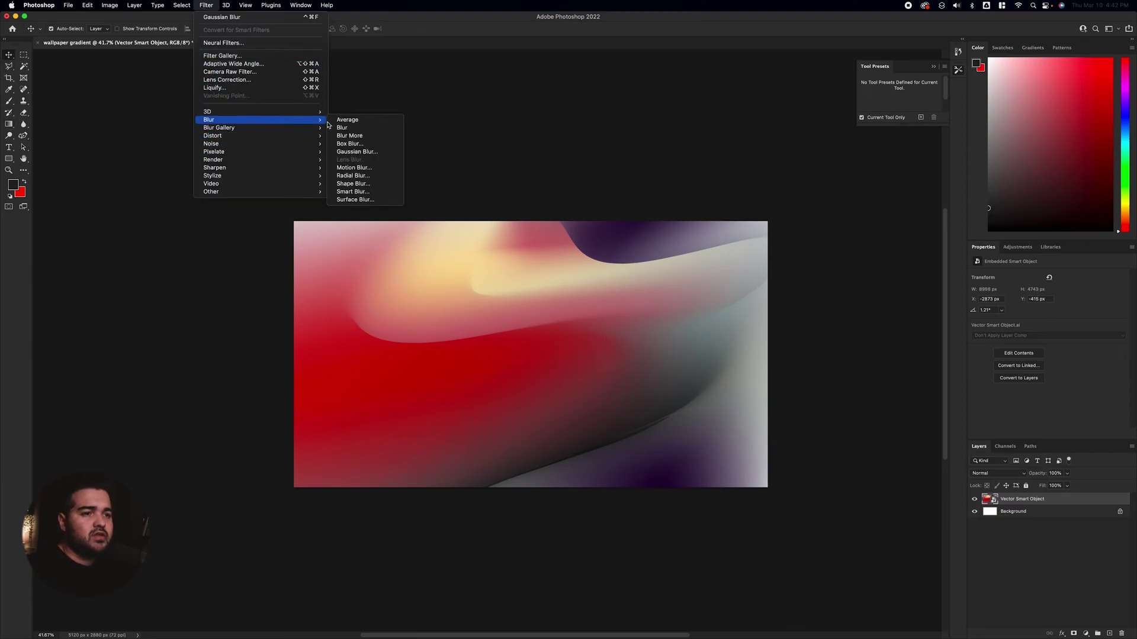
click(358, 151)
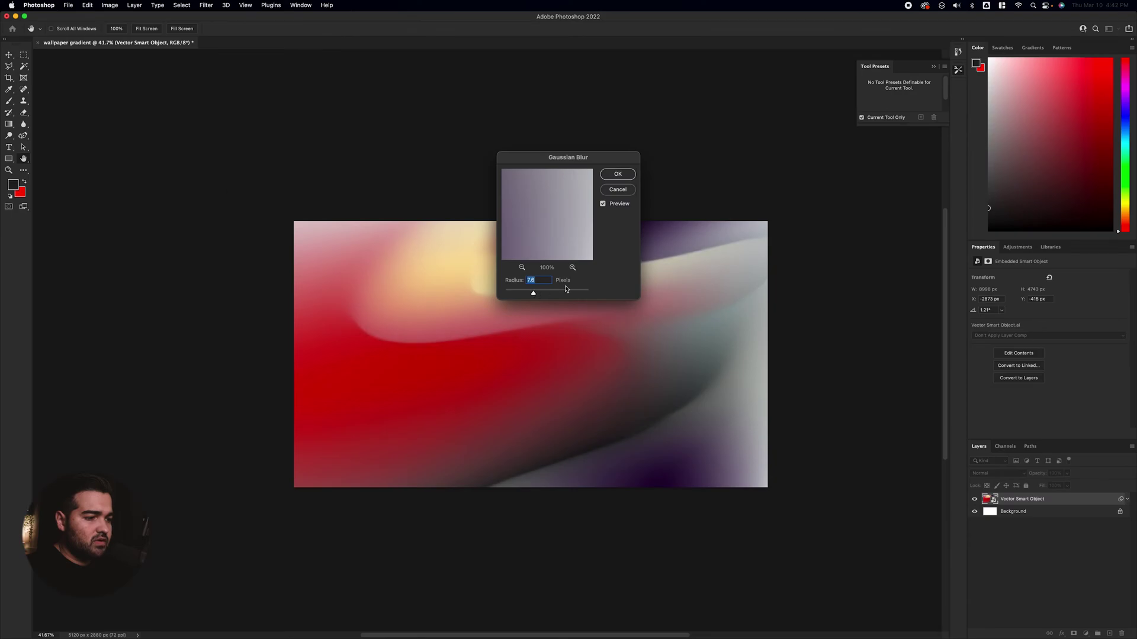
click(619, 190)
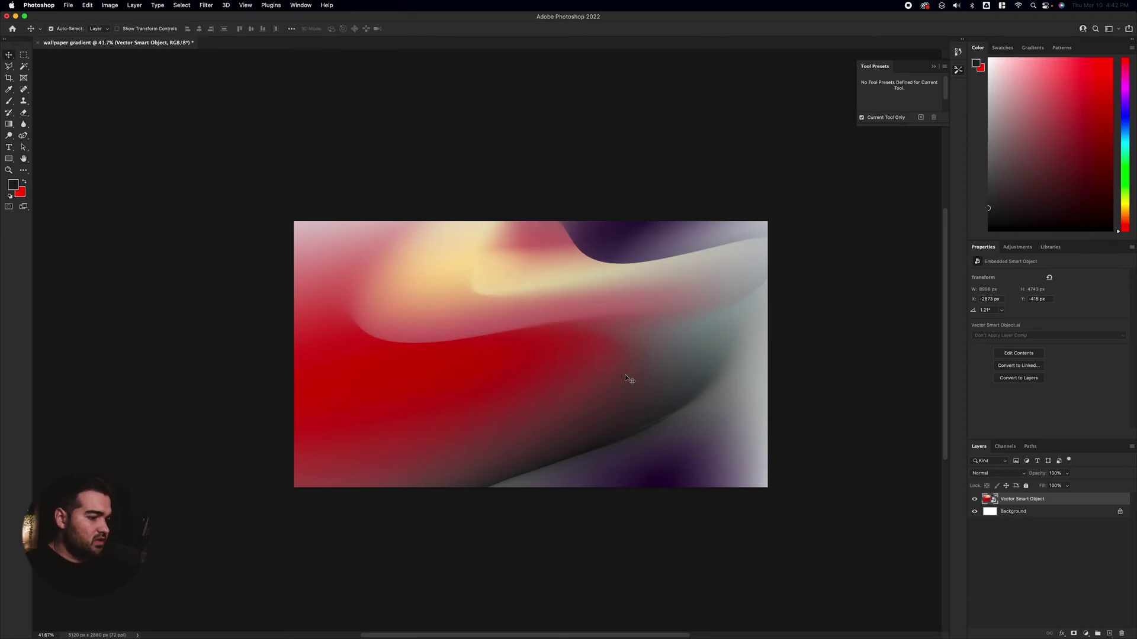
- Switch to Illustrator and adjust the mesh point handles along the black area's outer and lower edge
key(super+Tab)
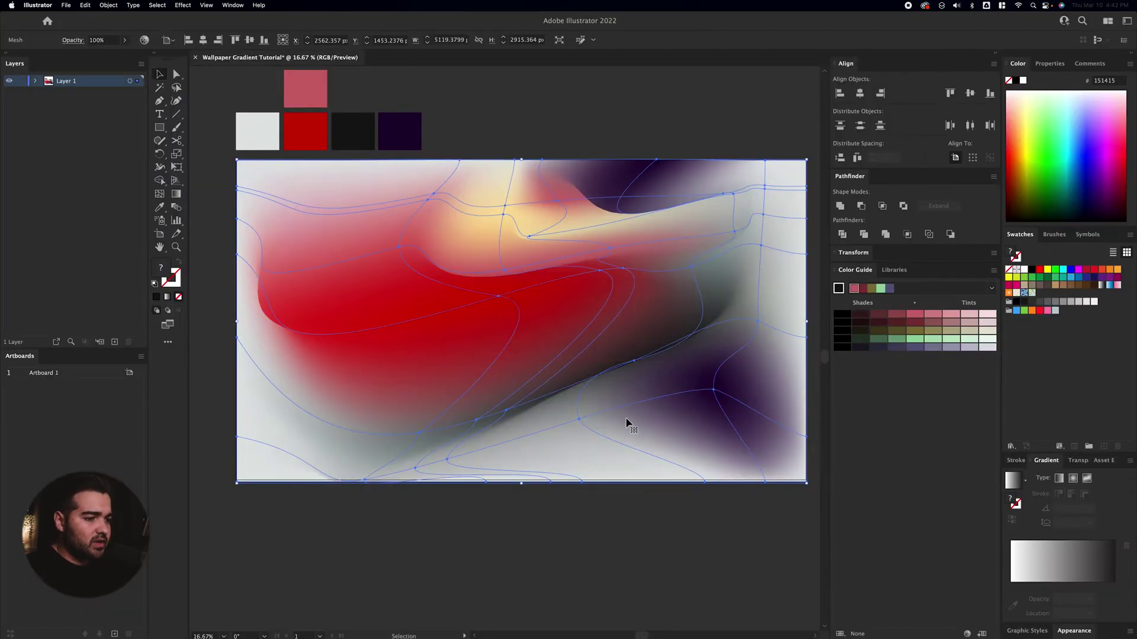
click(696, 339)
drag(699, 302, 700, 347)
click(641, 363)
click(635, 361)
drag(585, 380, 576, 391)
- Refine the mesh points further down the dark diagonal edge, hiding the selection edges to check the transition
click(507, 410)
key(super+h)
mouse_move(529, 402)
mouse_down()
mouse_move(527, 432)
mouse_move(536, 418)
mouse_move(463, 434)
mouse_move(525, 406)
mouse_up()
key(super+h)
scroll(528, 409, up, 3)
mouse_move(311, 536)
mouse_down()
mouse_move(350, 572)
mouse_move(387, 559)
mouse_move(319, 546)
mouse_up()
key(super+h)
- Pull in the handle of the grey mesh point on the dark diagonal edge to smooth out its kink
click(515, 444)
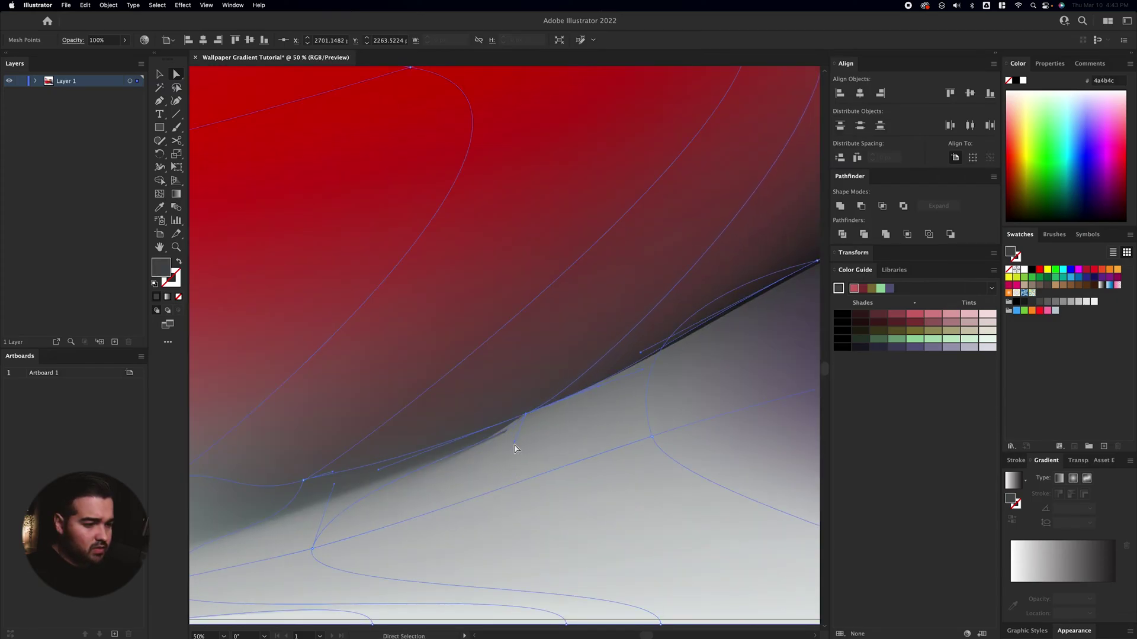
drag(515, 444, 525, 414)
click(537, 432)
scroll(564, 515, down, 2)
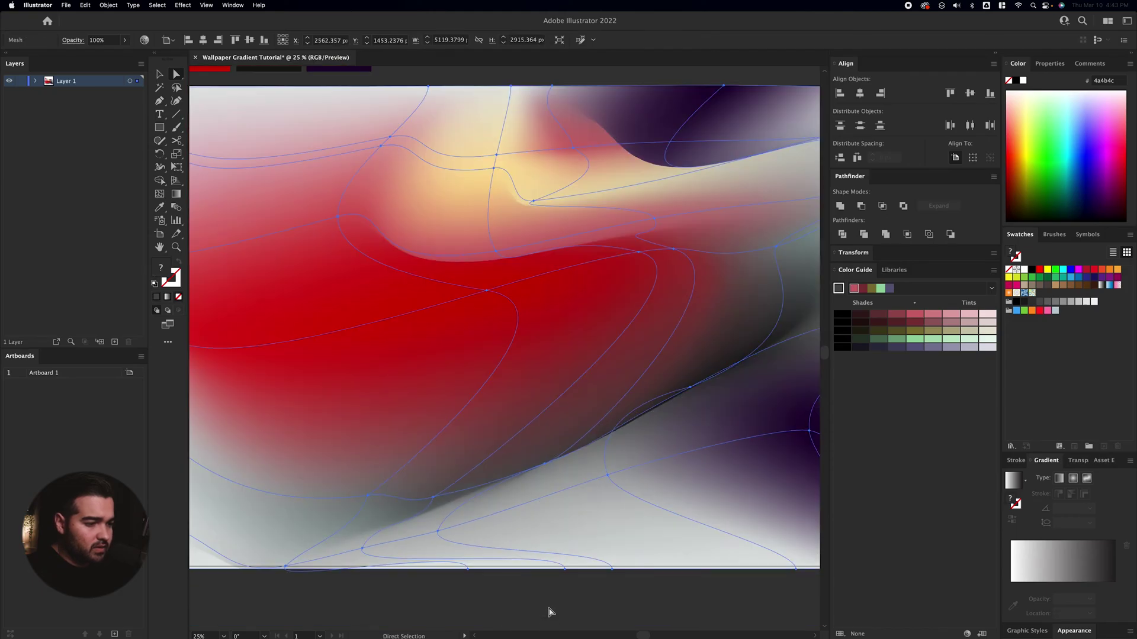
scroll(549, 612, down, 2)
click(549, 612)
- Copy the whole corrected gradient mesh, switch to Photoshop and paste it as a Smart Object
key(v)
click(486, 290)
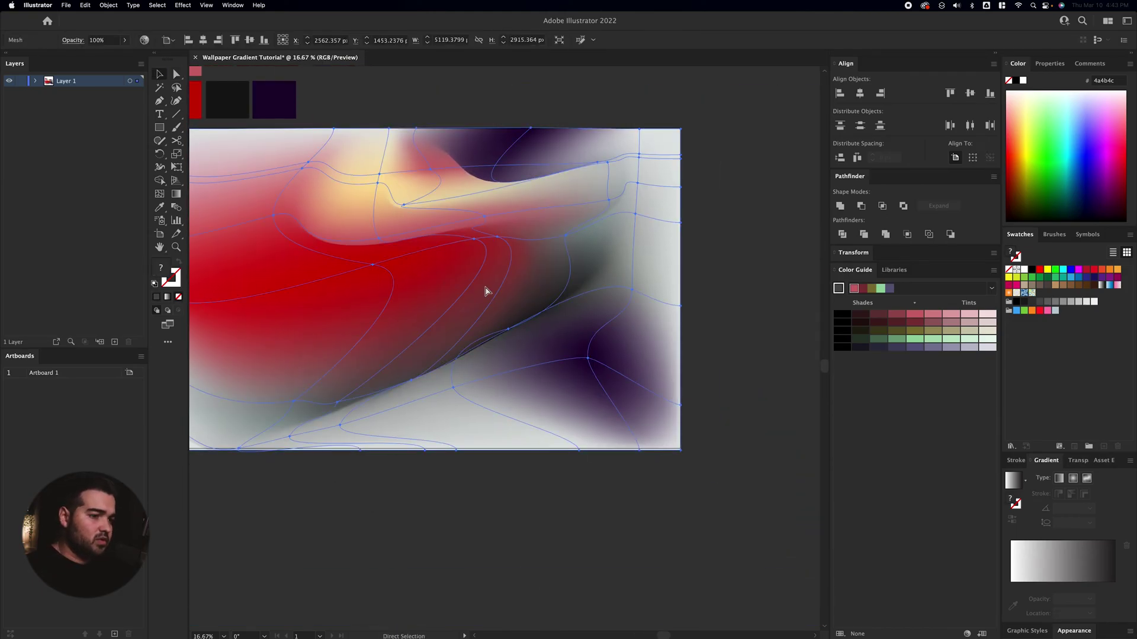
key(super+Tab)
key(super+v)
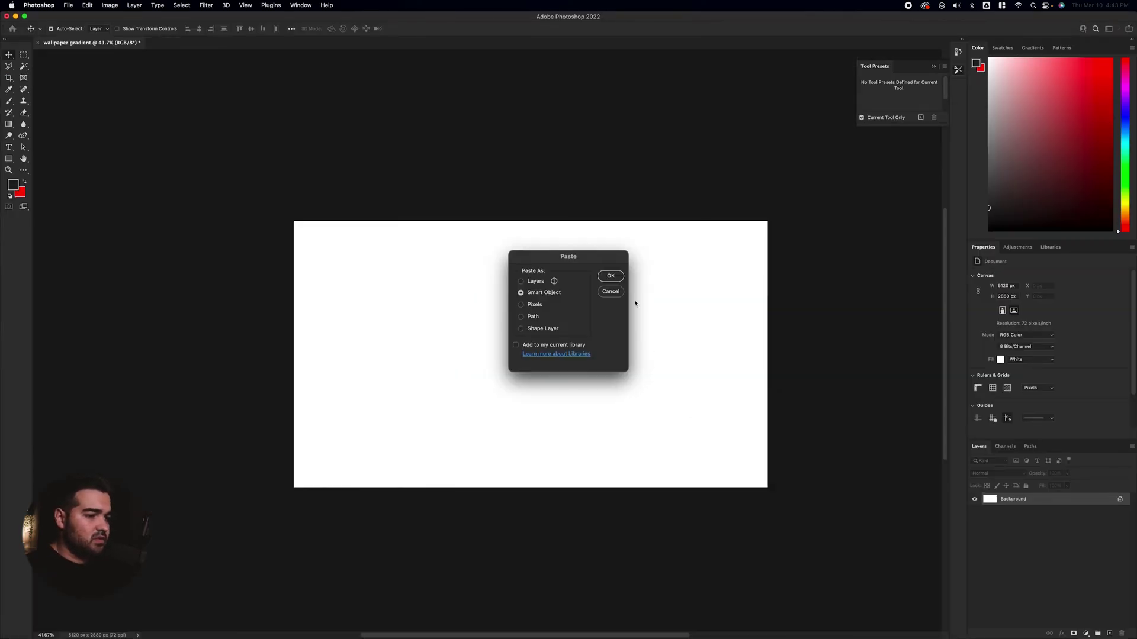
click(611, 275)
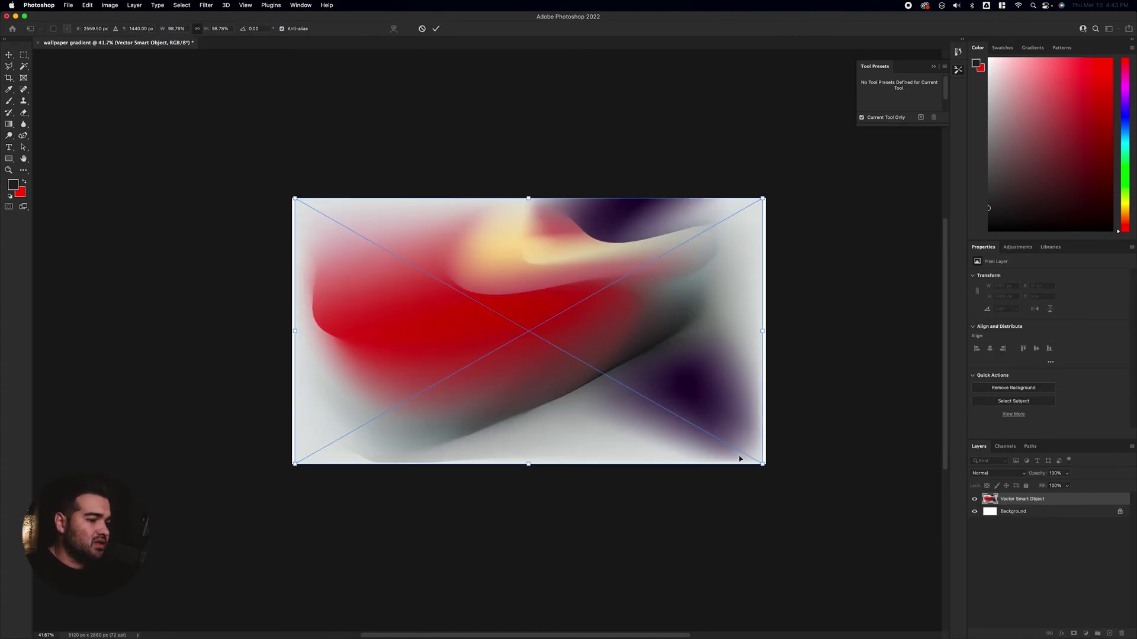
- Enlarge, skew and reposition the pasted gradient to fill the canvas with its yellow, purple and red folds, and apply the transformation
drag(767, 467, 939, 533)
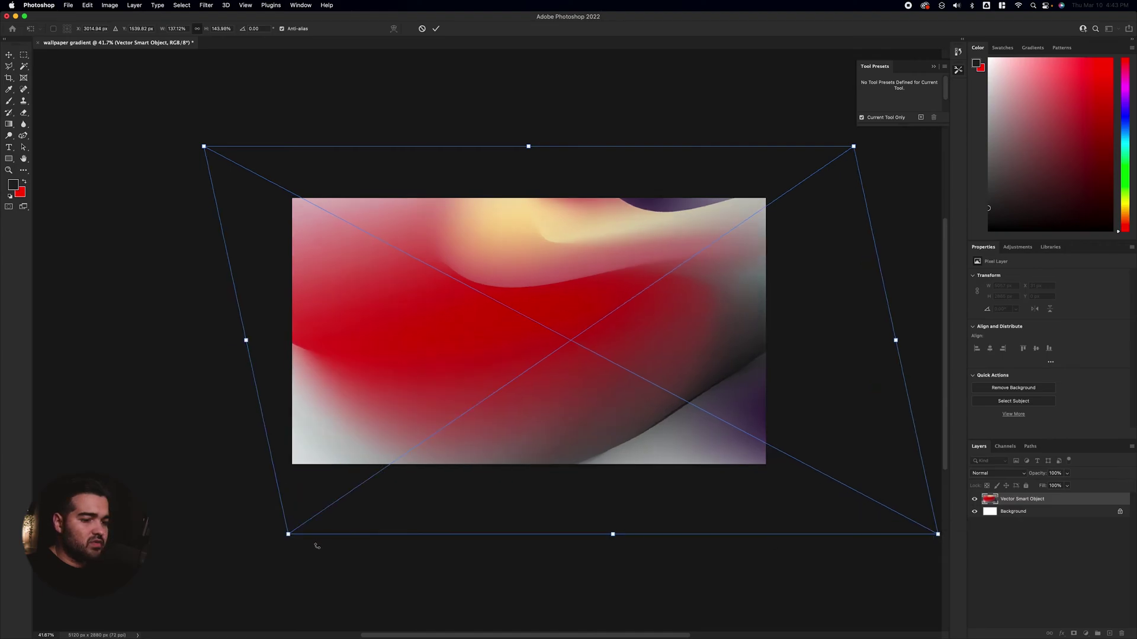
drag(288, 535, 167, 638)
drag(502, 449, 555, 459)
key(Return)
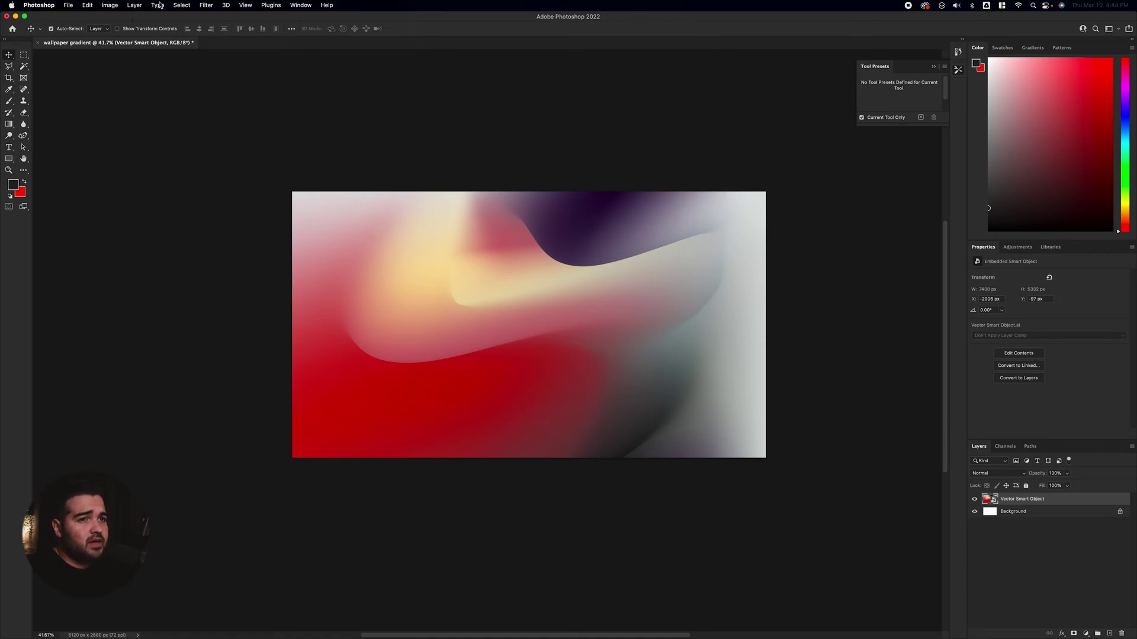
- Apply a Gaussian Blur with a 4.5 pixel radius to the gradient Smart Object
click(179, 6)
mouse_move(110, 6)
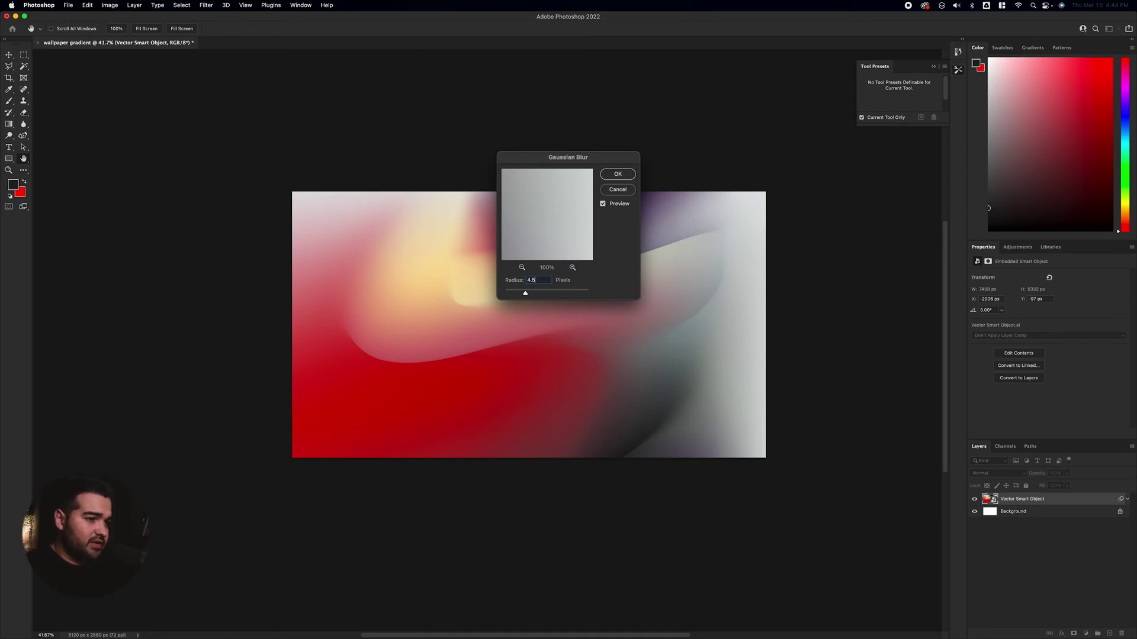
click(618, 174)
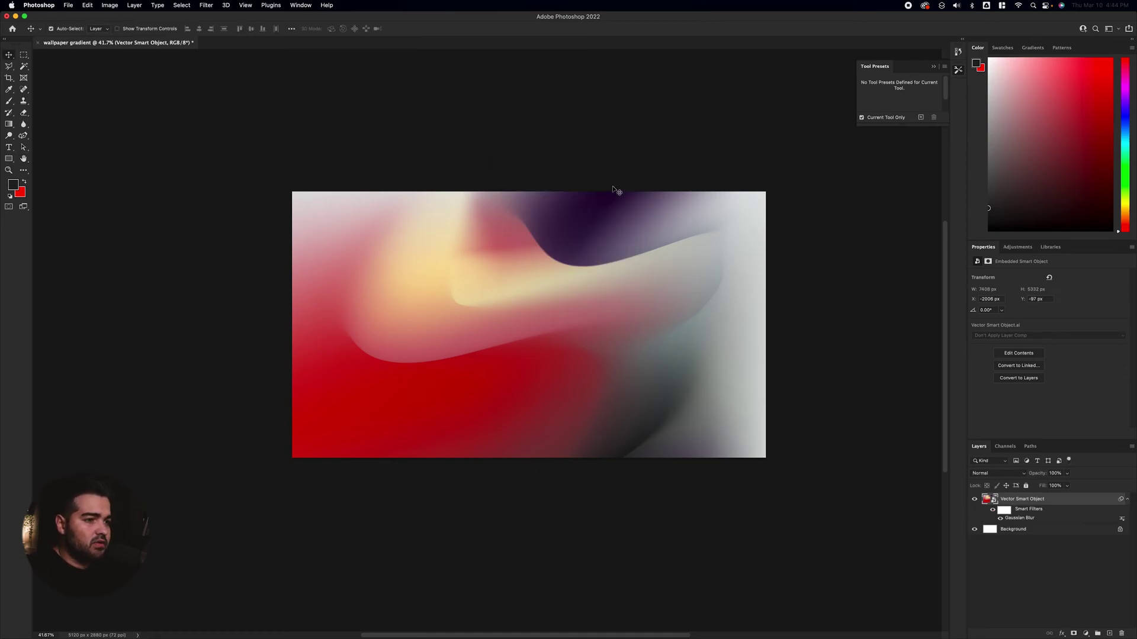
- Set the radius of the gradient's Gaussian Blur smart filter to 5.2 pixels
double_click(1024, 518)
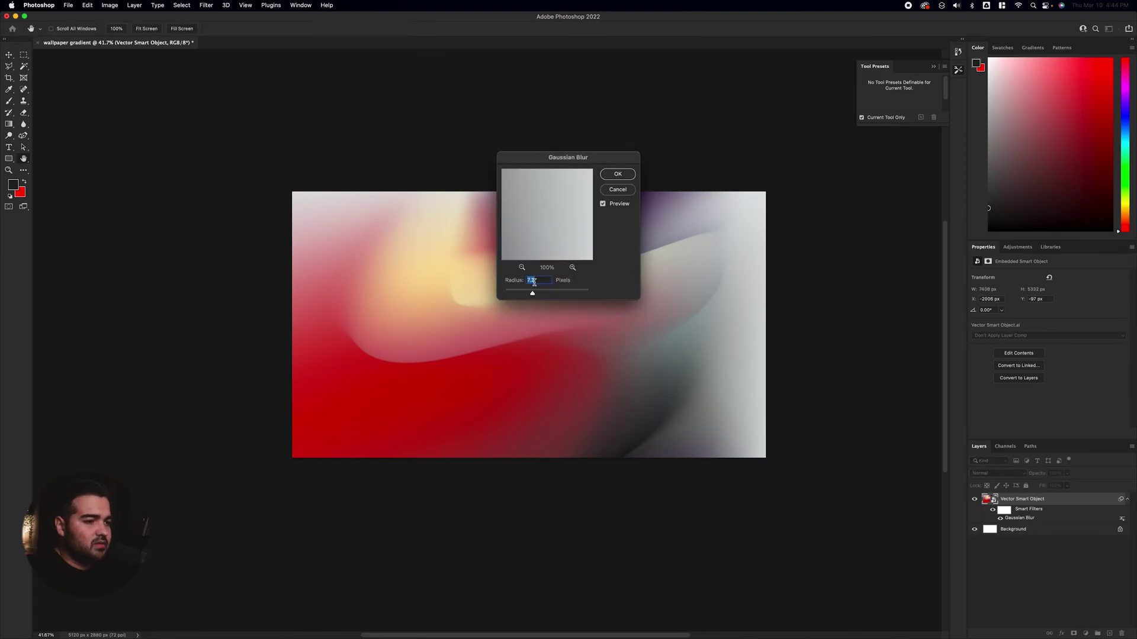
click(615, 175)
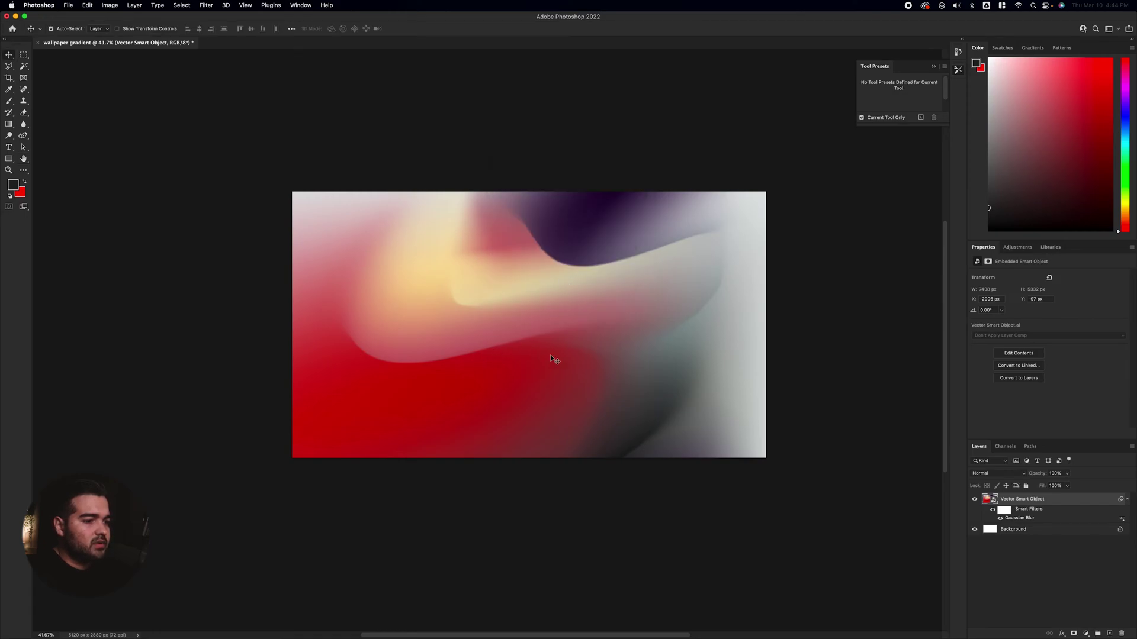
double_click(1019, 518)
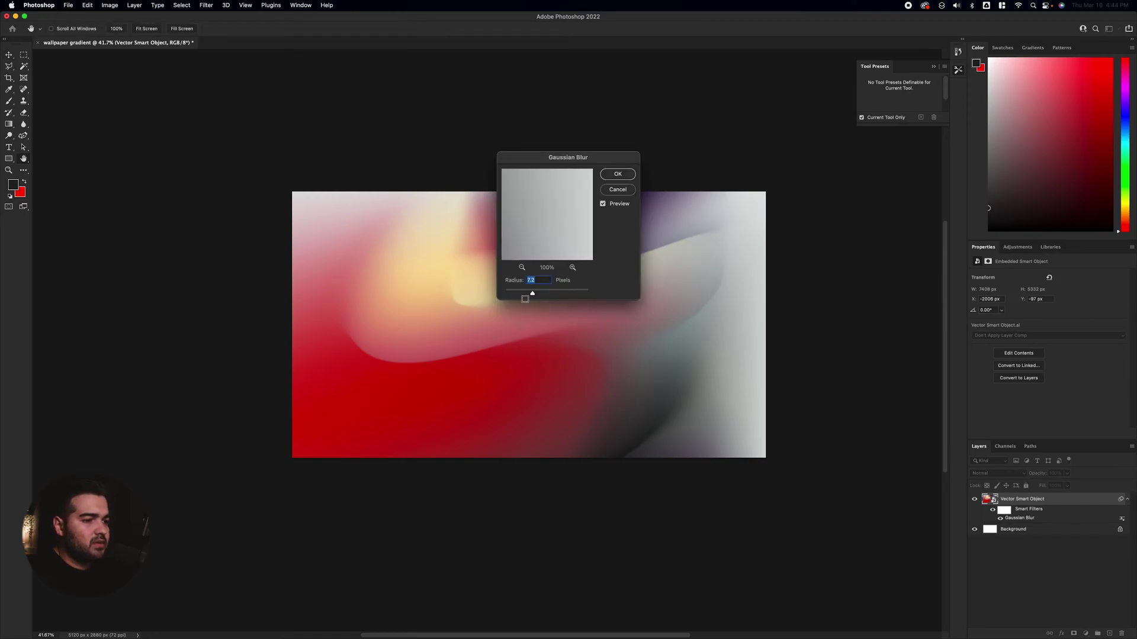
drag(530, 294, 527, 294)
click(616, 175)
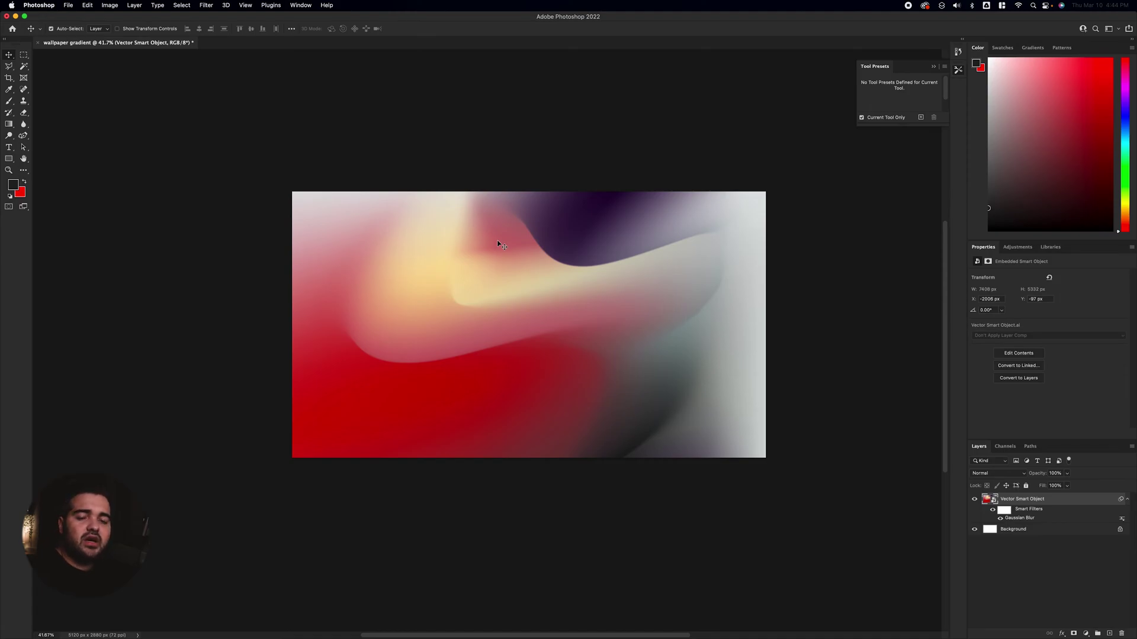
- Apply a Camera Raw Filter to the gradient with a parametric curve of Highlights -2, Lights -80, Darks -6 and Shadows -68
click(206, 5)
mouse_move(254, 127)
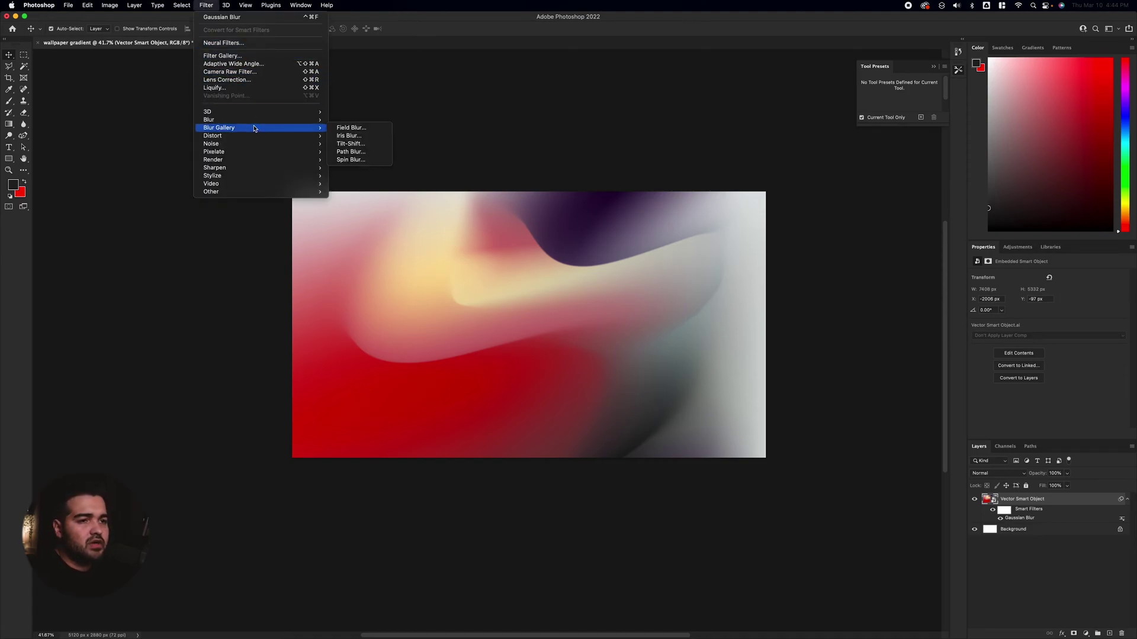
click(268, 73)
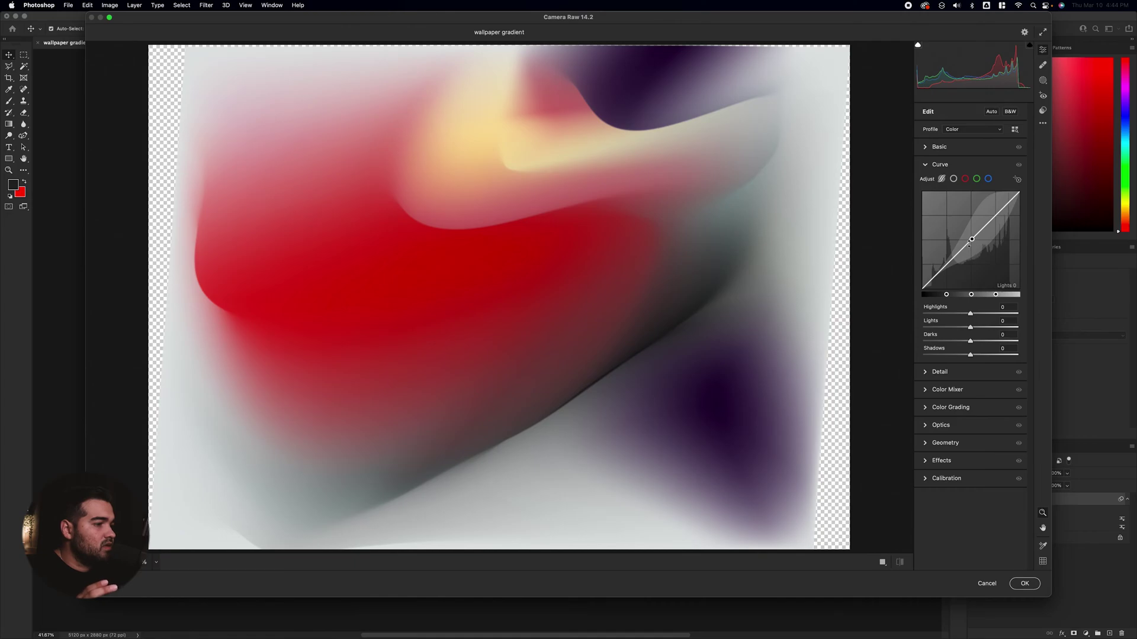
mouse_move(946, 267)
mouse_down()
mouse_move(961, 271)
mouse_move(947, 259)
mouse_up()
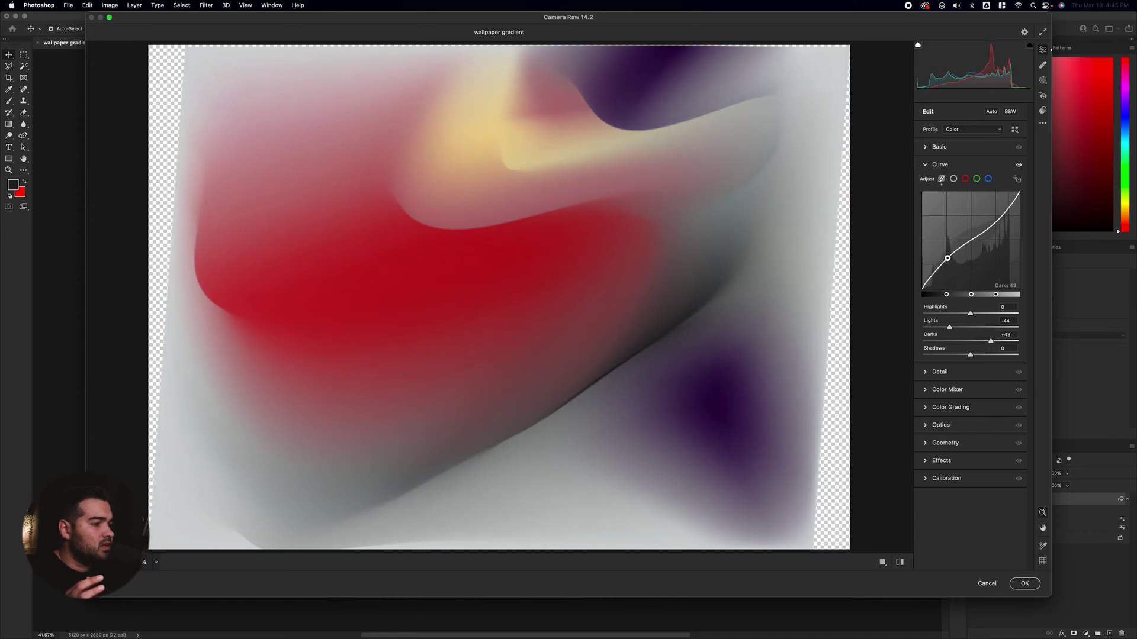
drag(1007, 210, 1007, 203)
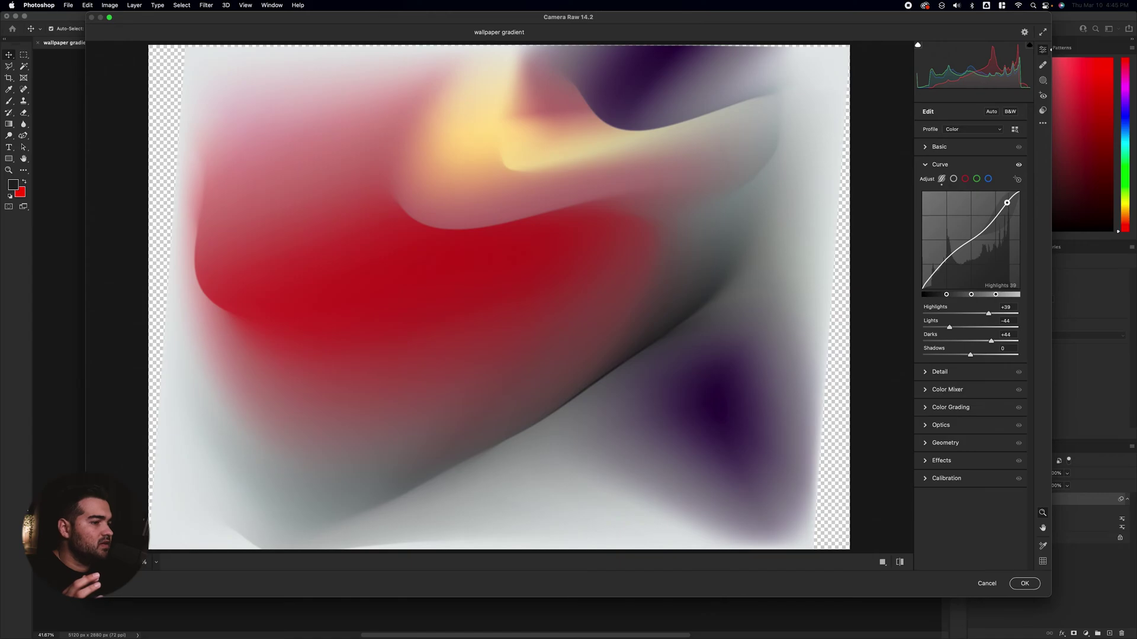
drag(976, 234, 976, 244)
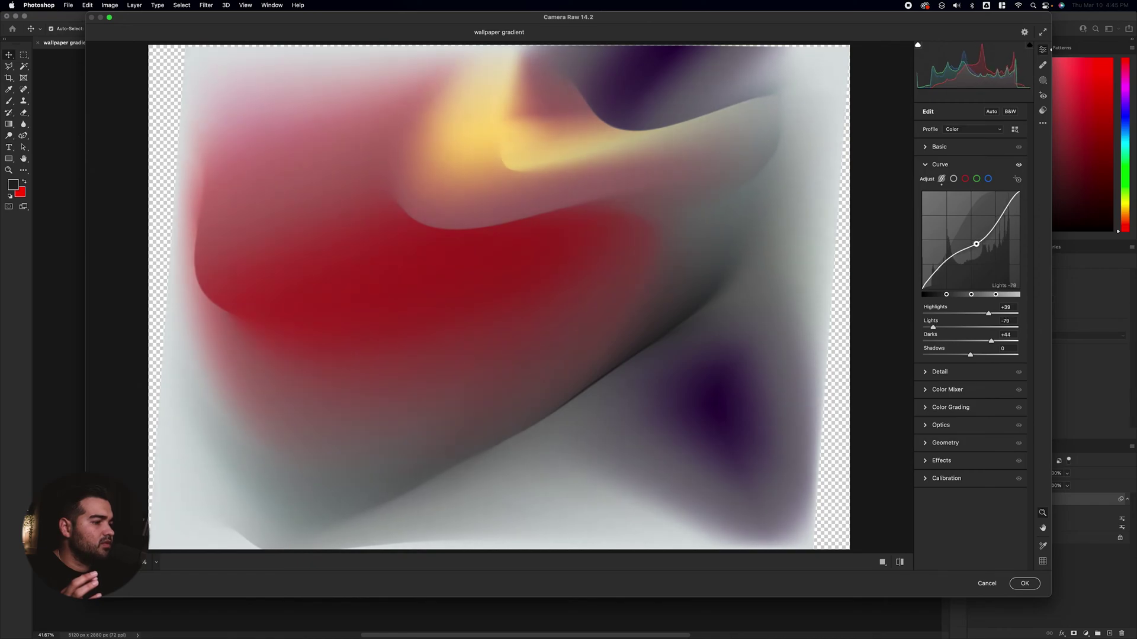
drag(936, 329, 939, 359)
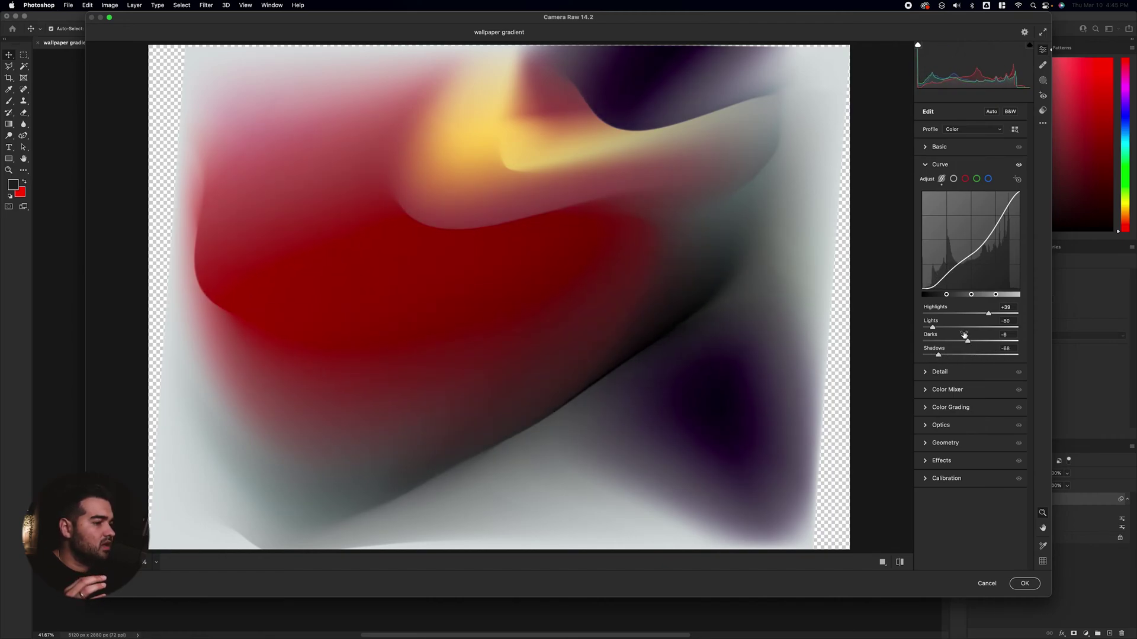
drag(989, 313, 971, 317)
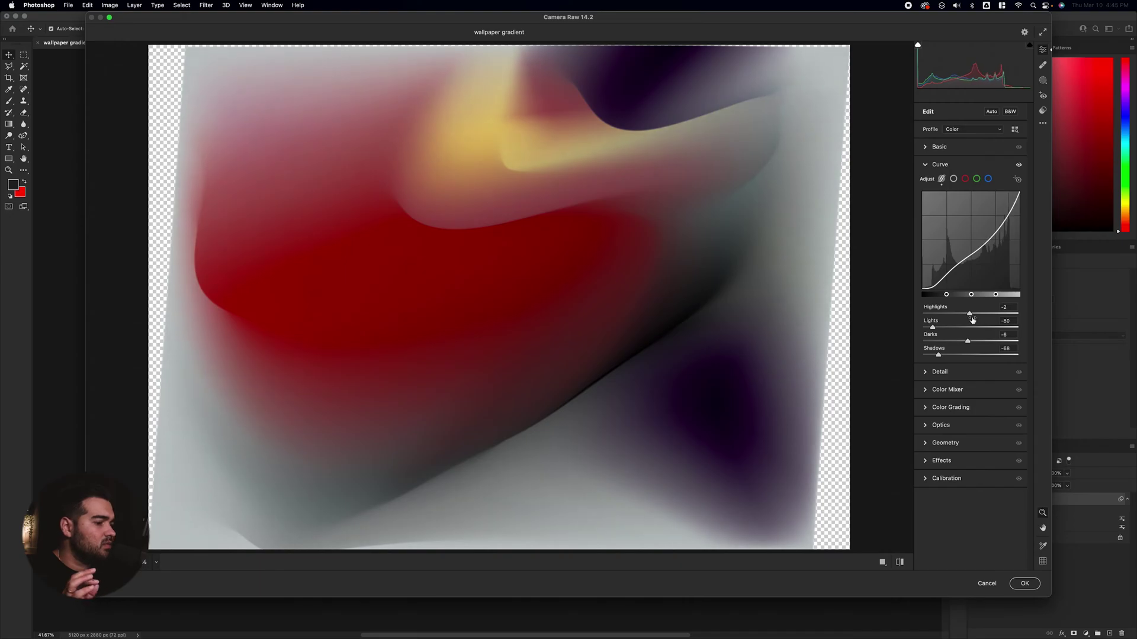
click(1022, 584)
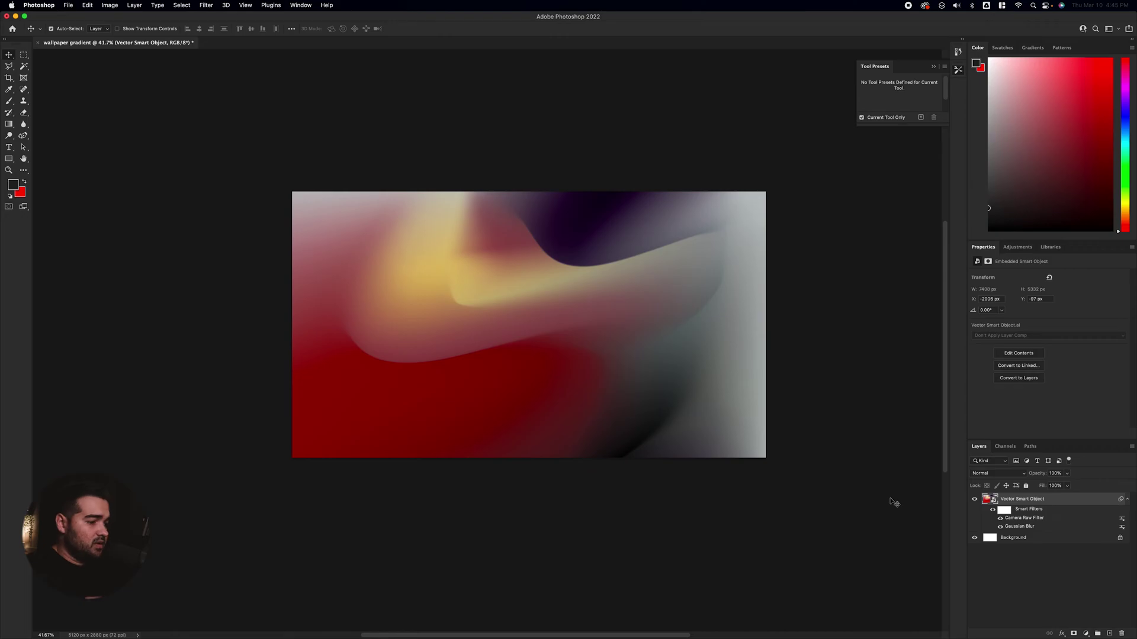
- Add uniform, monochromatic noise of about 4% to the gradient Smart Object
key(super+equal)
key(super+equal)
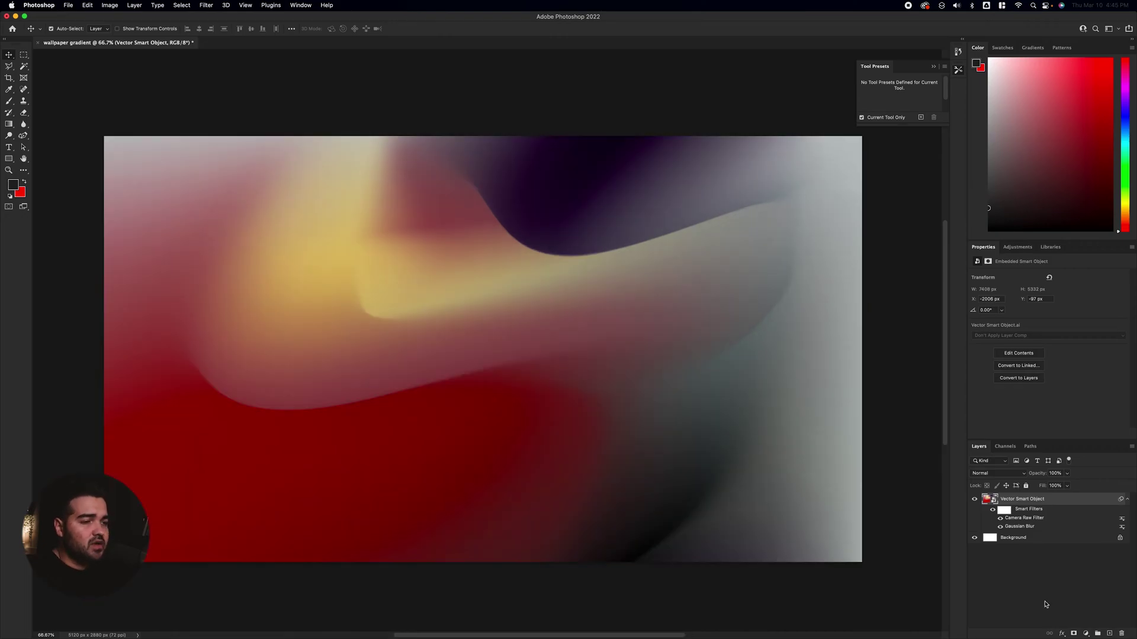
click(1084, 634)
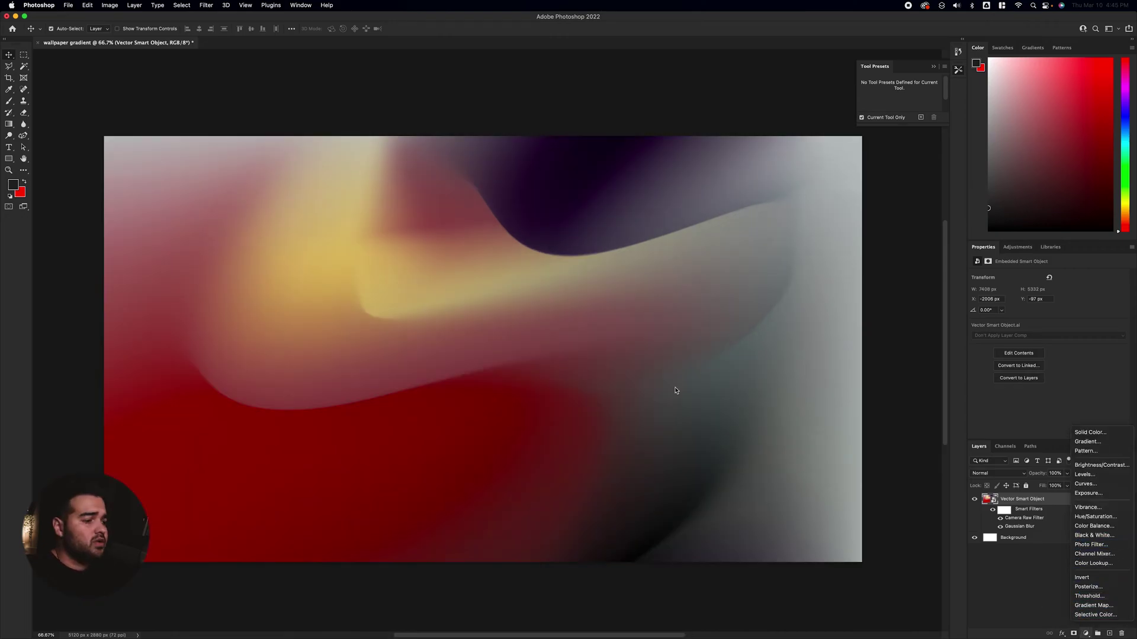
click(1034, 501)
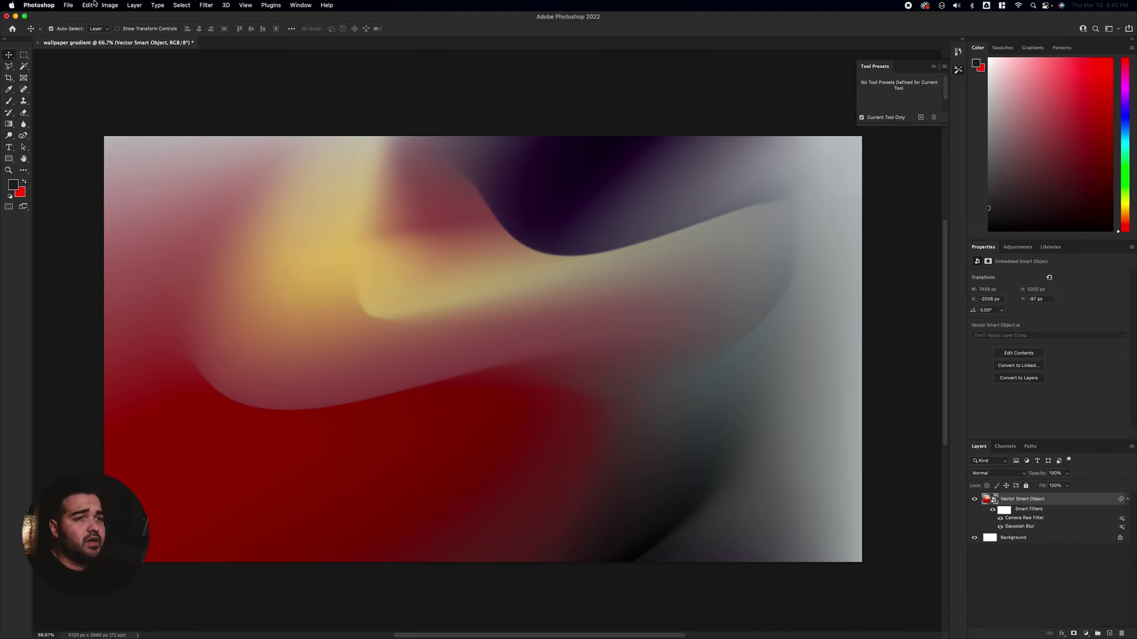
click(161, 5)
mouse_move(206, 4)
mouse_move(248, 144)
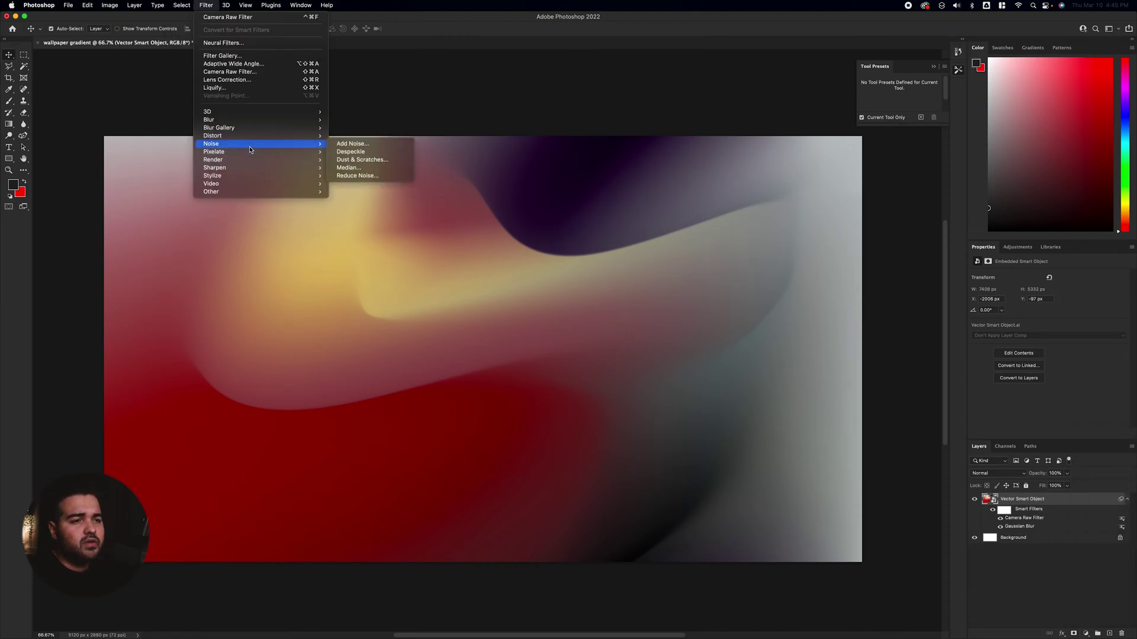
click(352, 144)
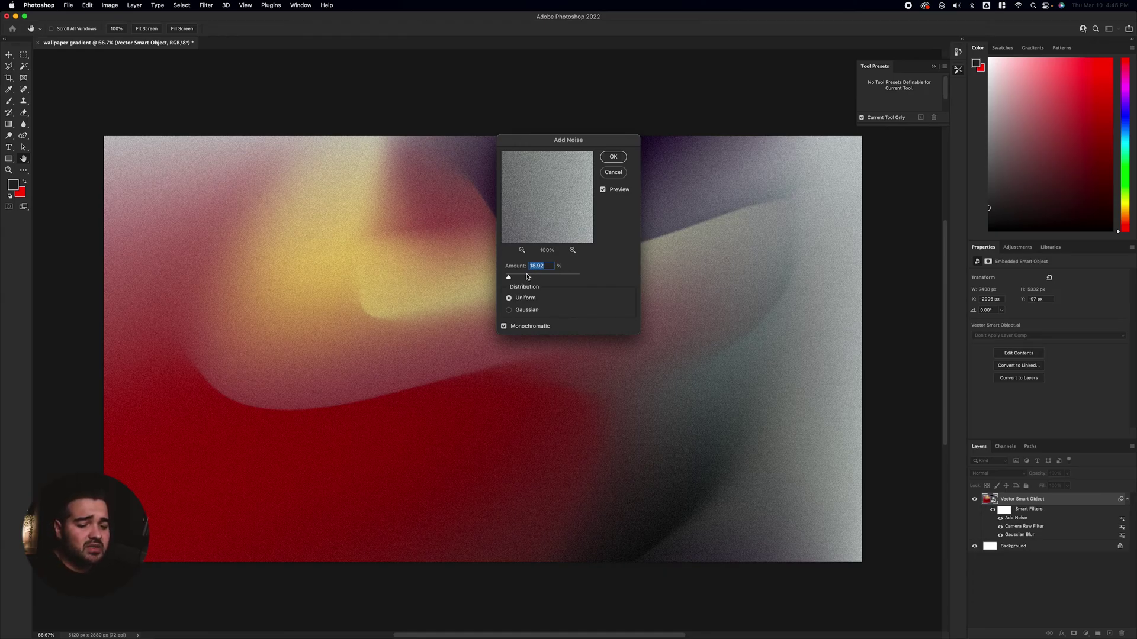
key(Return)
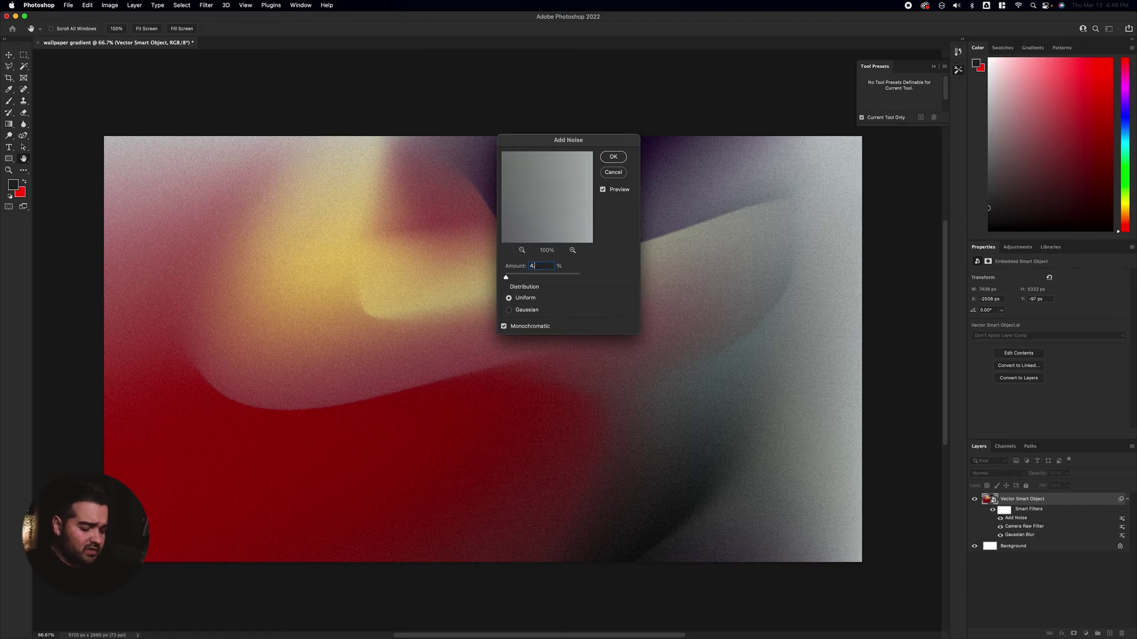
- Set the radius of the gradient's Gaussian Blur smart filter to 28.9 pixels
double_click(1014, 534)
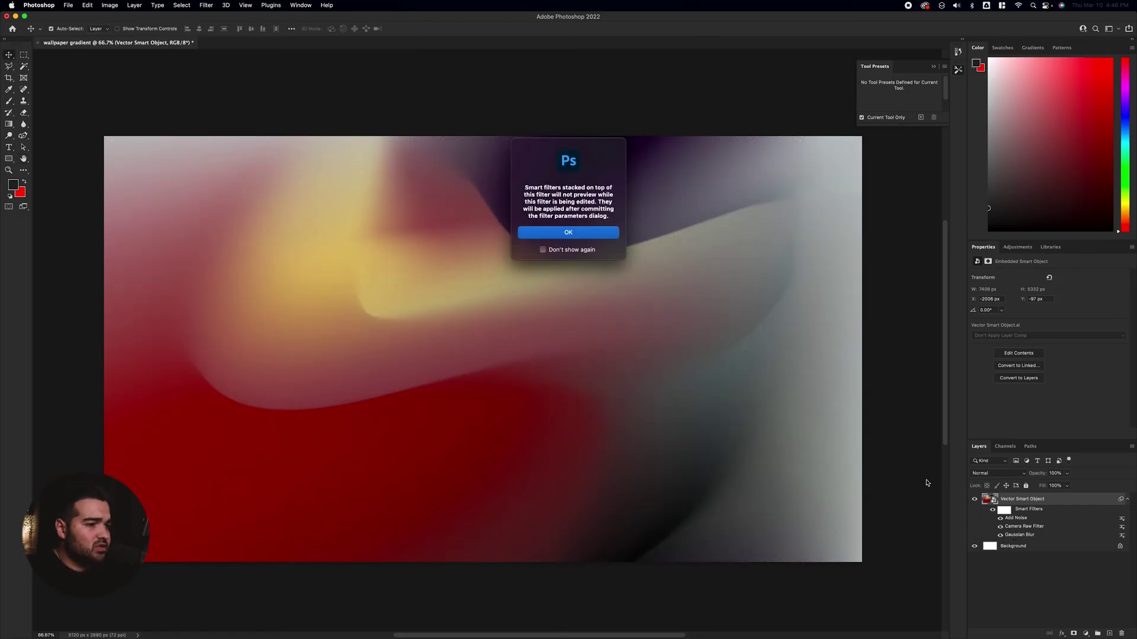
click(568, 232)
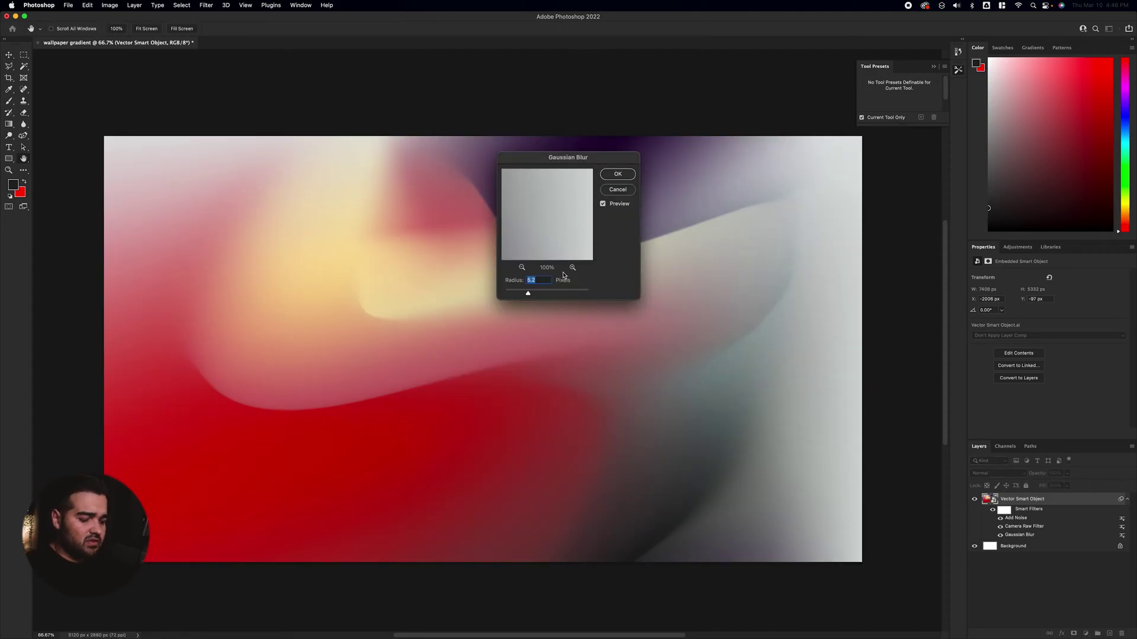
text(28.9)
key(Return)
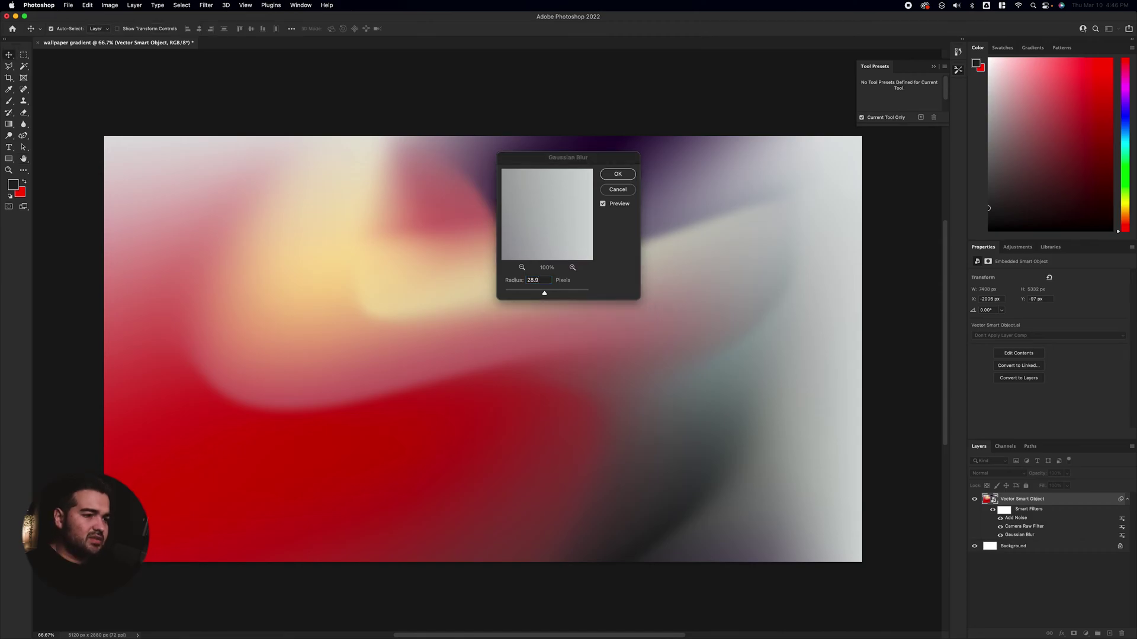
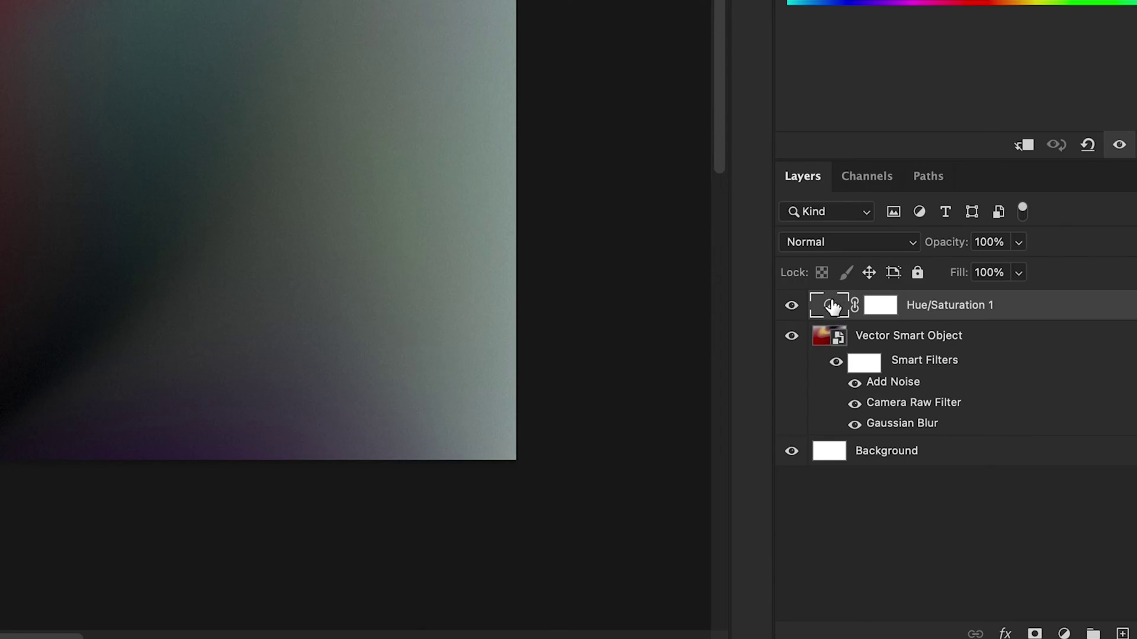
- Paint black on the Hue/Saturation 1 layer mask over the purple shape and pale fold, and undo the stroke that covers the yellow area
click(876, 308)
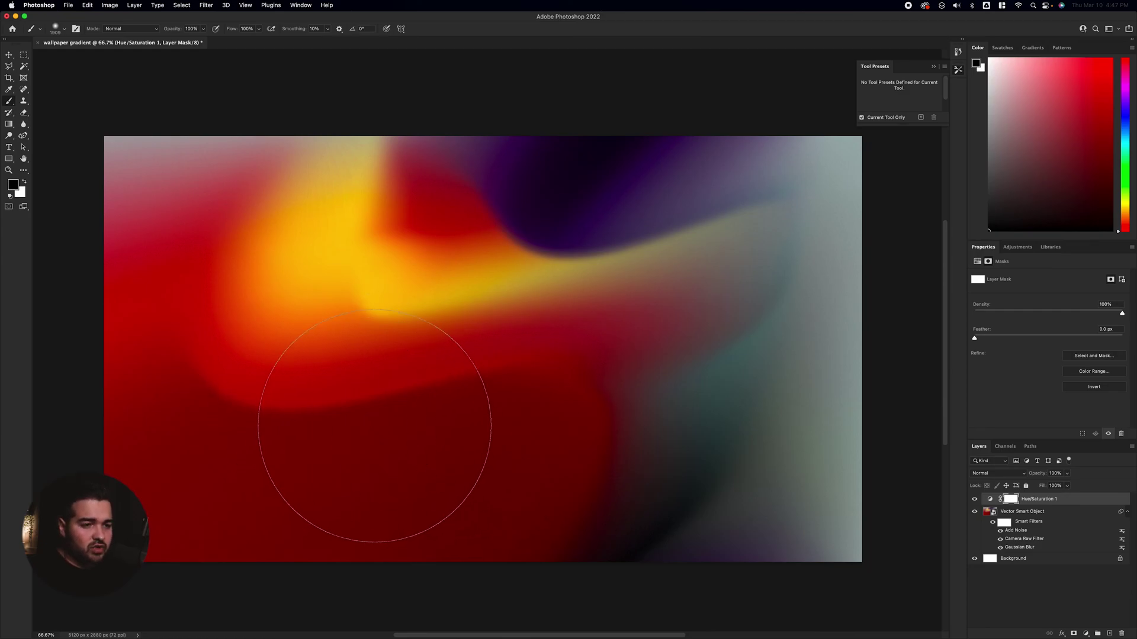
drag(366, 421, 579, 381)
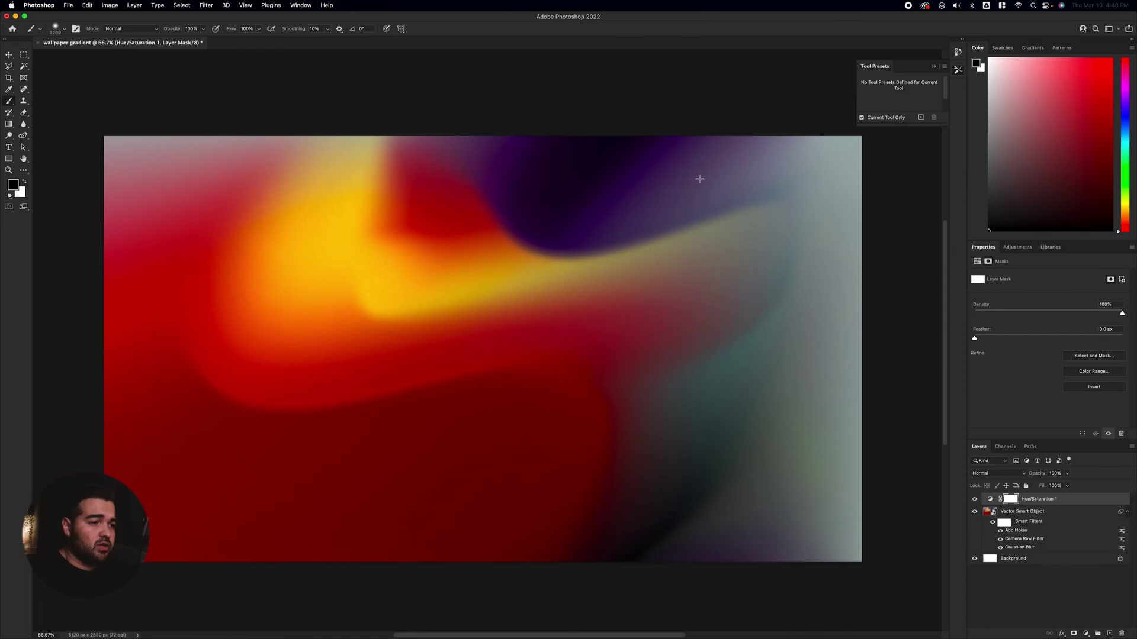
drag(667, 186, 679, 200)
drag(528, 207, 482, 220)
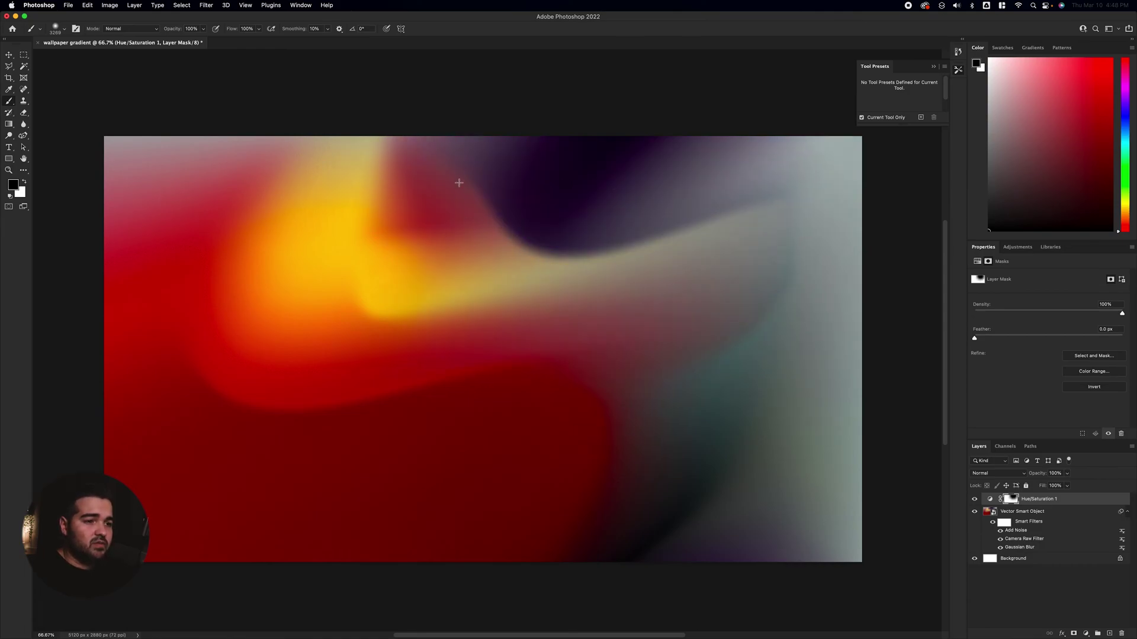
drag(456, 177, 625, 239)
click(278, 219)
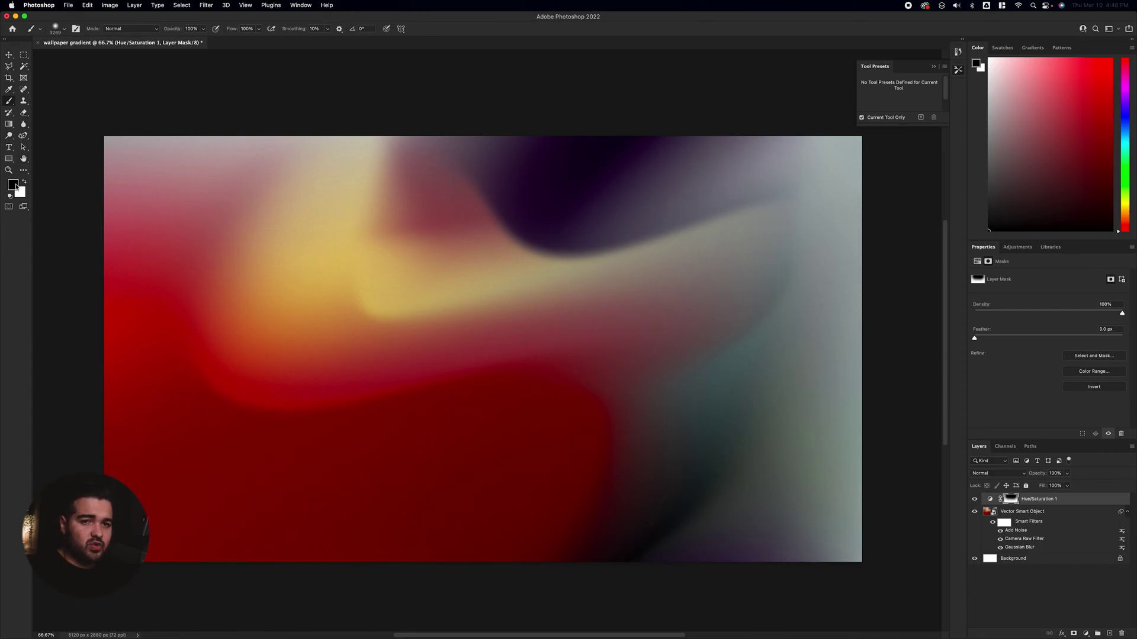
key(super+z)
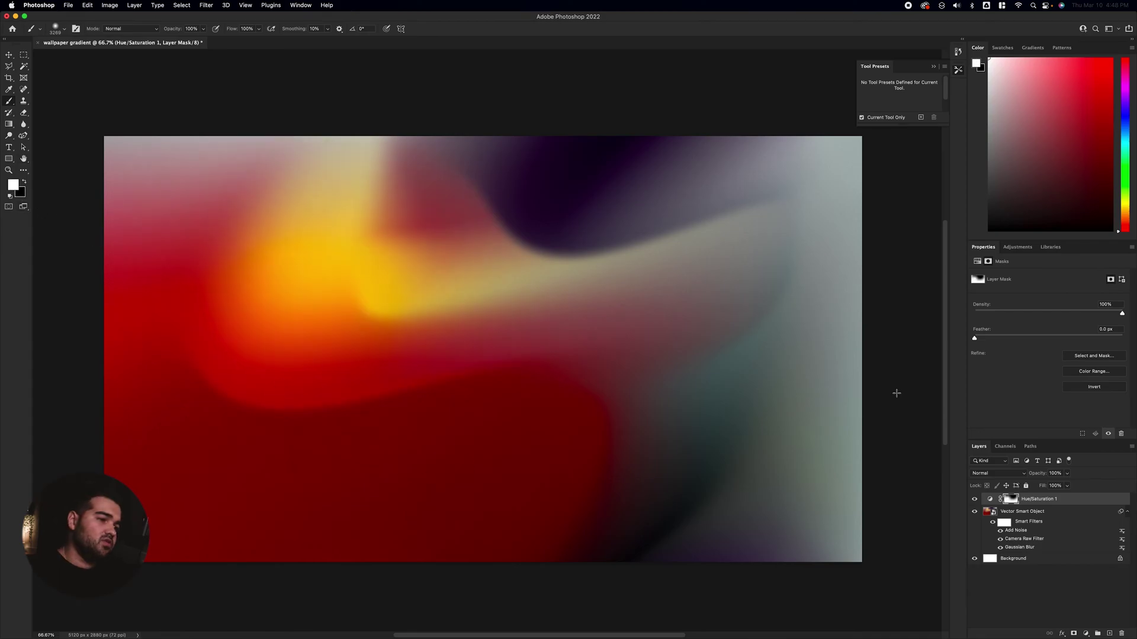
- Add a Levels adjustment layer and darken the gradient with input levels of about 47, 0.64 and 248
click(1086, 633)
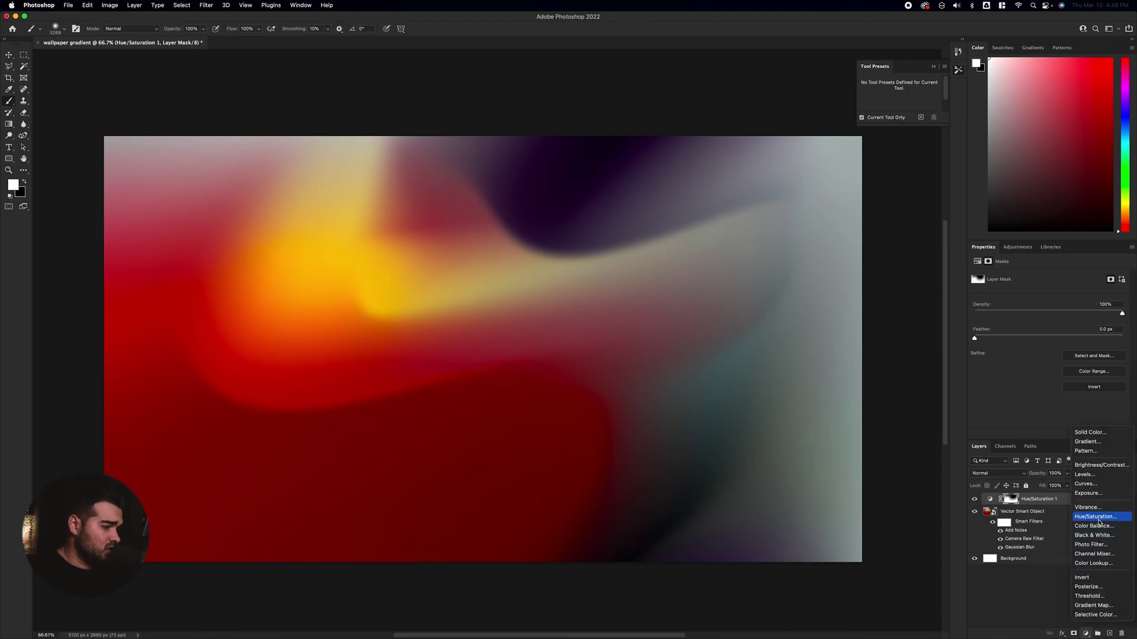
click(1086, 475)
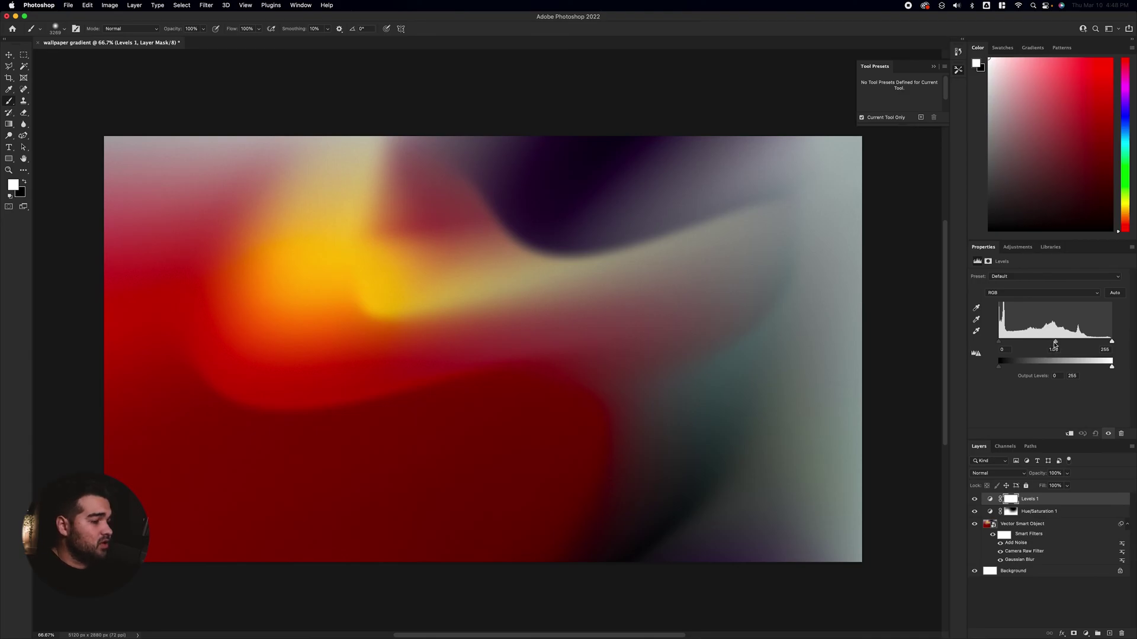
drag(1055, 344, 1080, 344)
drag(999, 342, 1016, 345)
drag(1111, 342, 1078, 342)
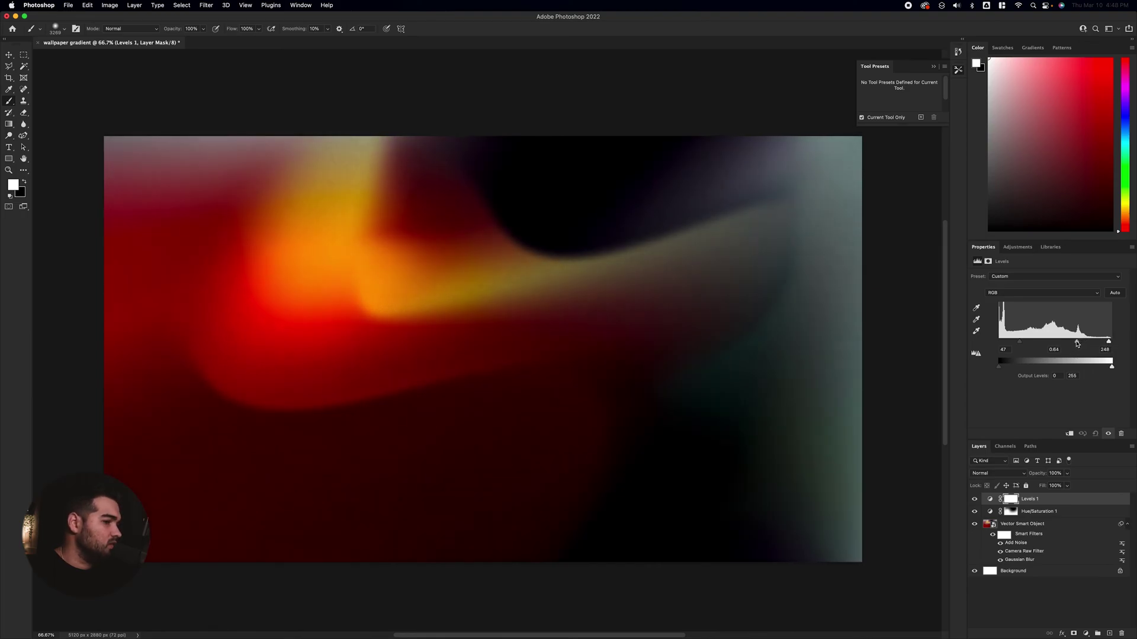
- Paint black with a large soft brush on the Levels 1 layer mask over the gradient's middle, leaving the darkening around the edges
click(1009, 499)
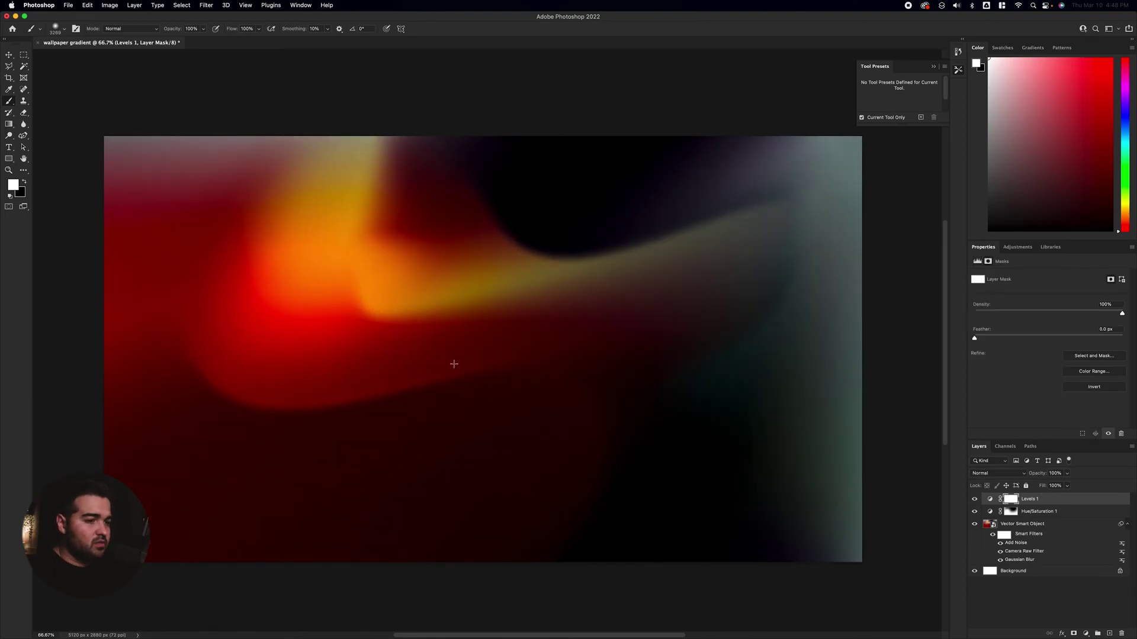
drag(413, 351, 560, 350)
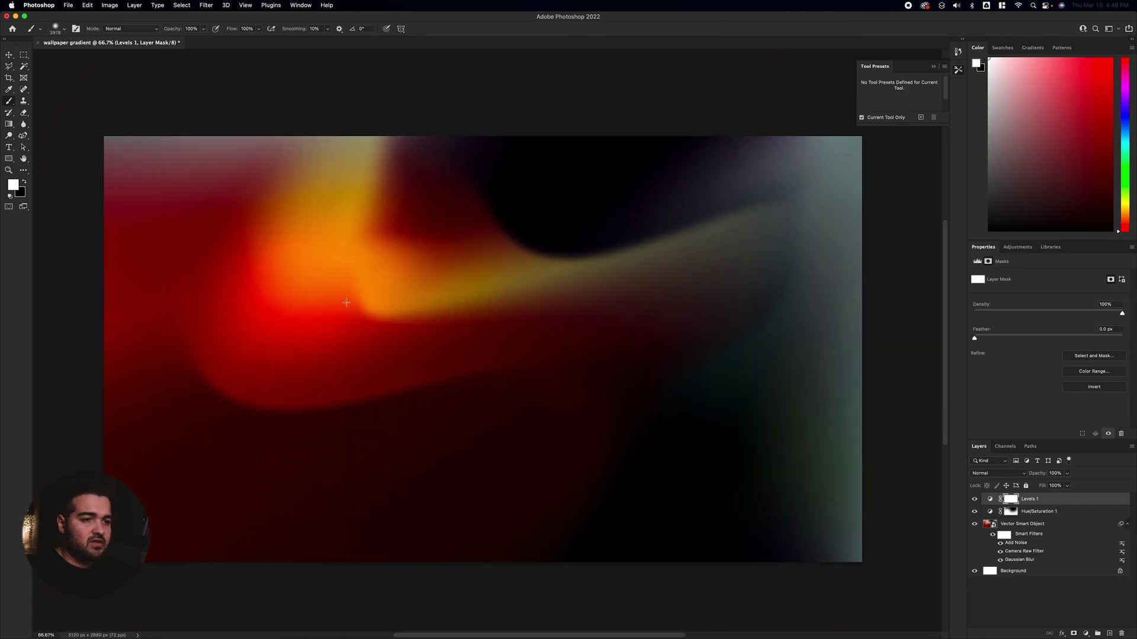
click(373, 332)
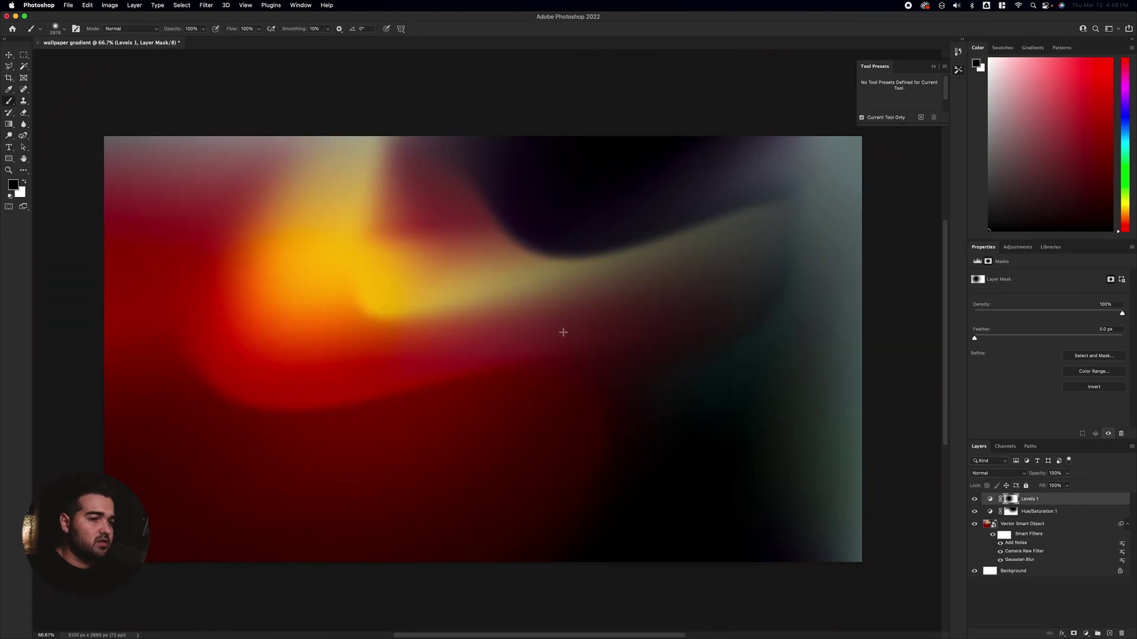
click(567, 330)
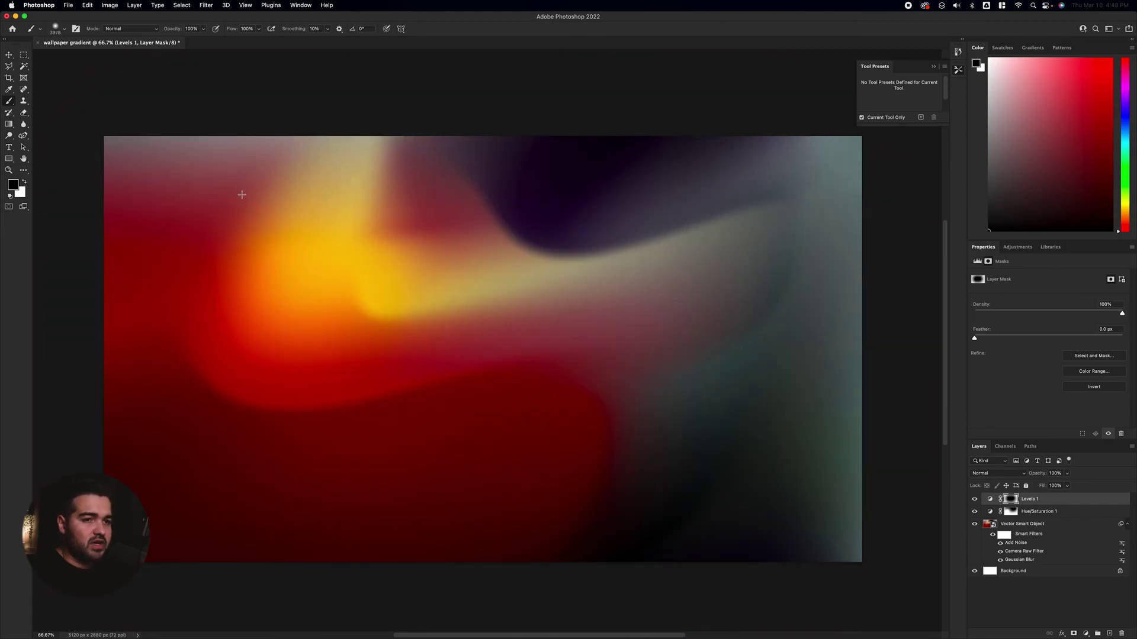
mouse_move(386, 346)
mouse_down()
mouse_move(338, 373)
mouse_move(145, 393)
mouse_up()
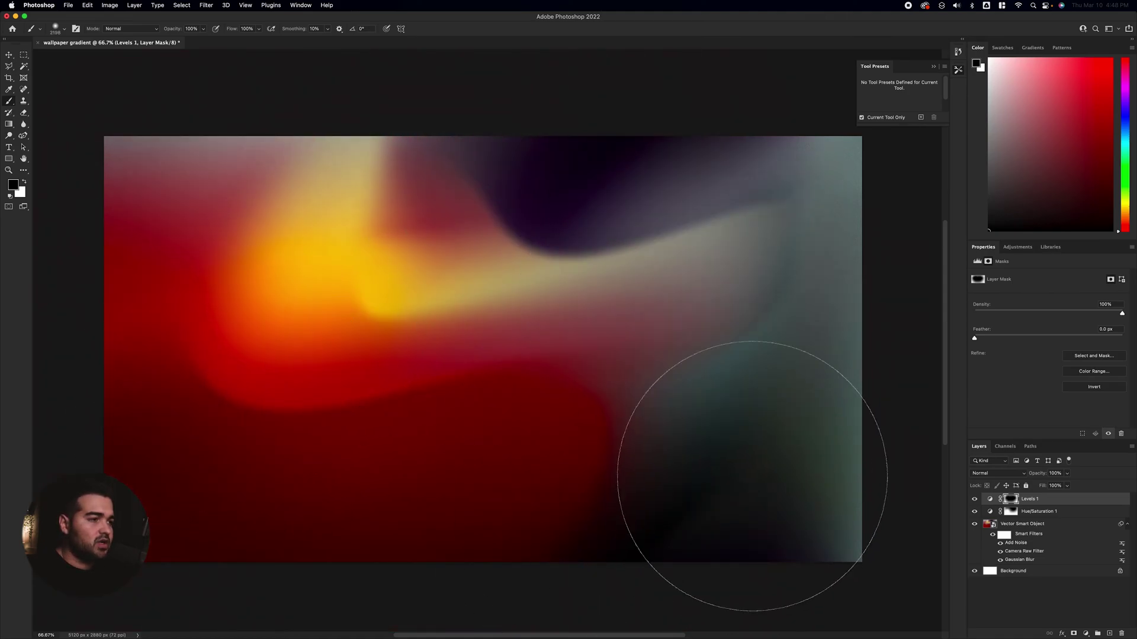
- Touch up the Levels 1 layer mask, painting white with a large soft brush to darken the gradient's bottom edge, right side and upper corners
click(653, 242)
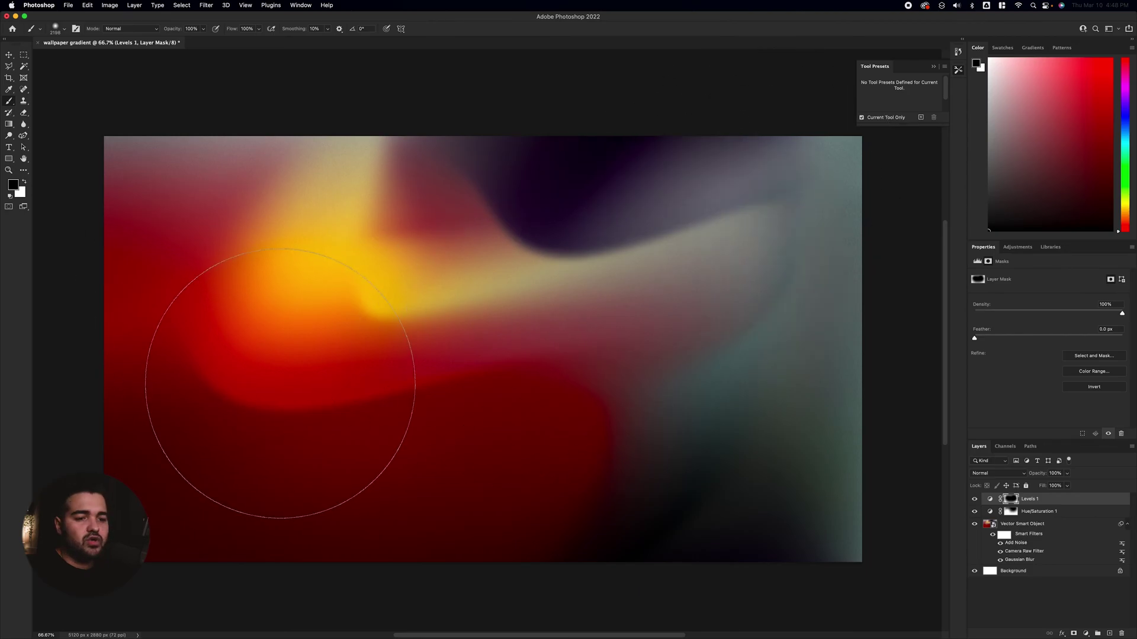
key(x)
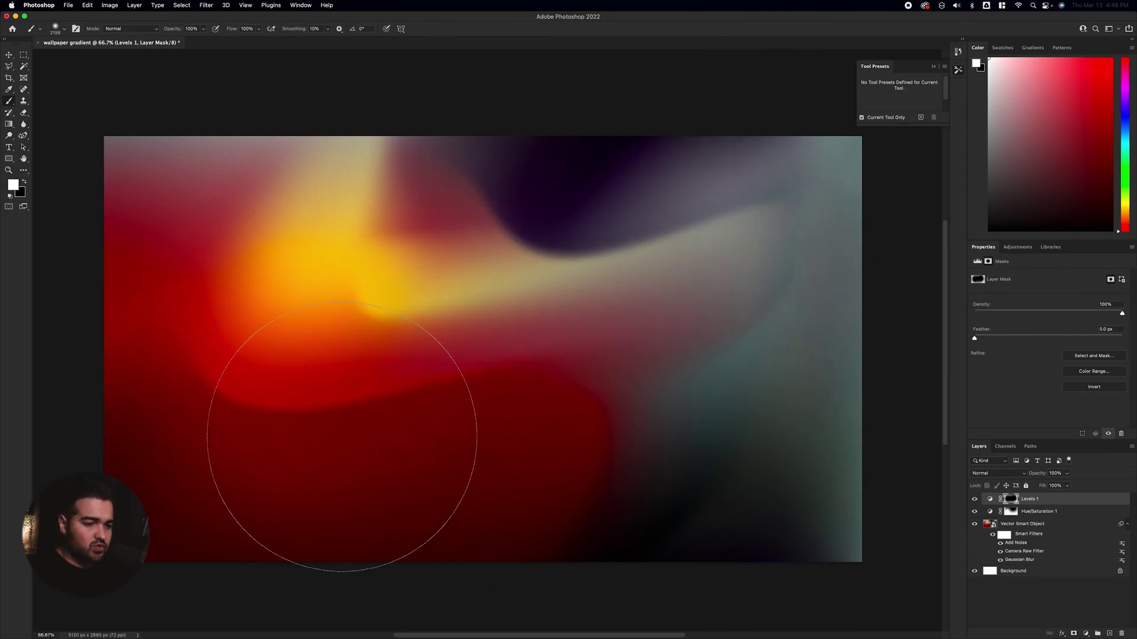
drag(287, 482, 621, 560)
key(super+z)
click(593, 544)
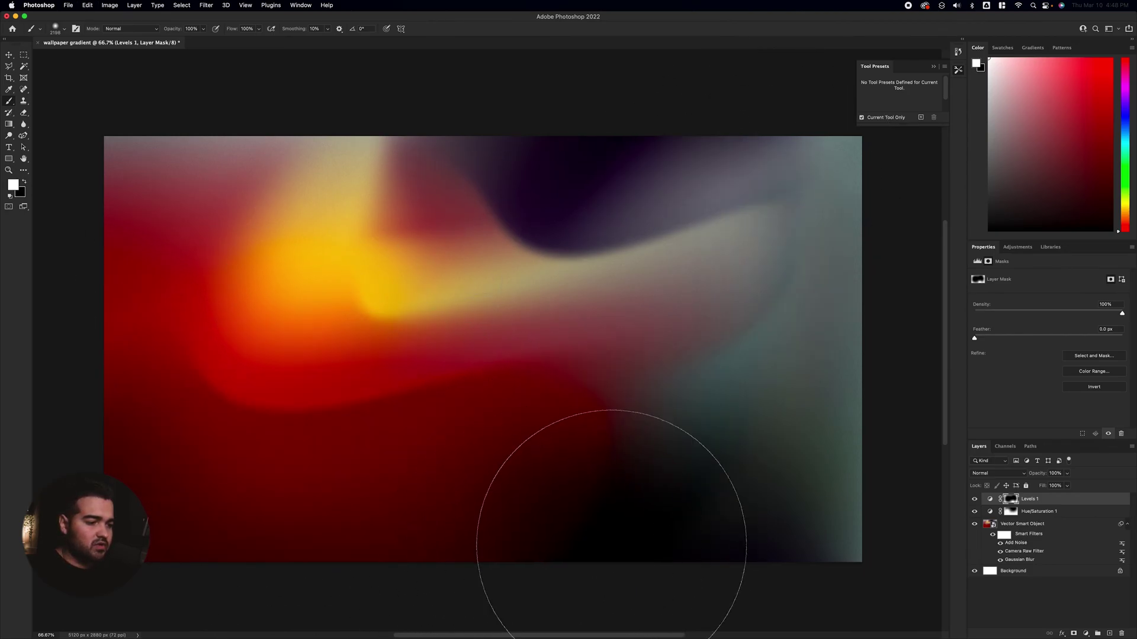
click(504, 538)
click(802, 476)
click(844, 489)
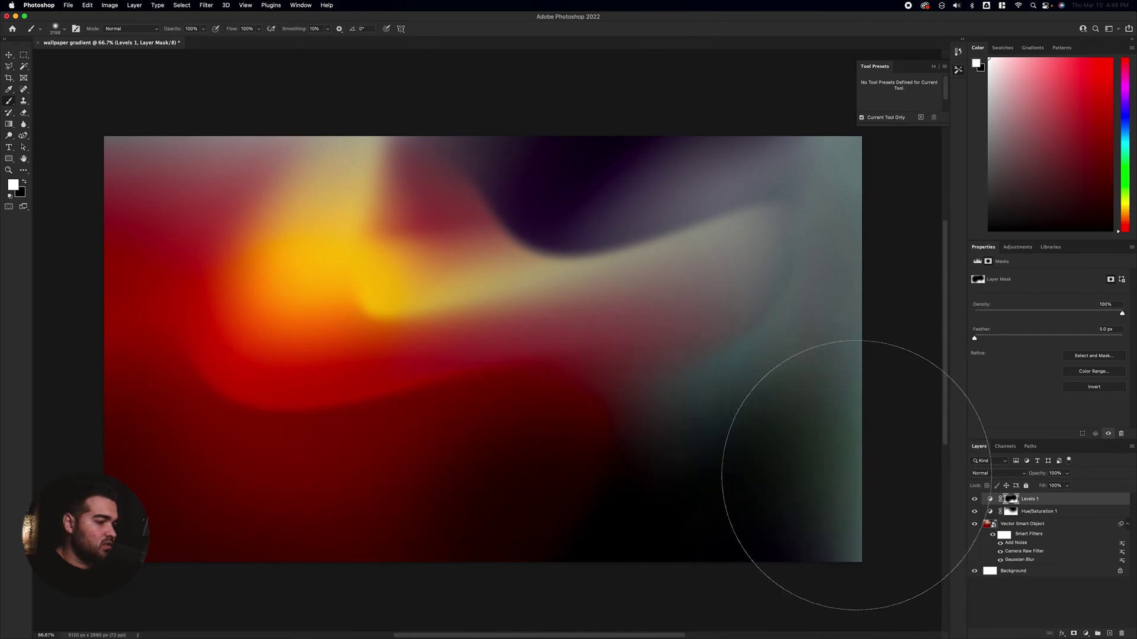
click(734, 216)
click(240, 157)
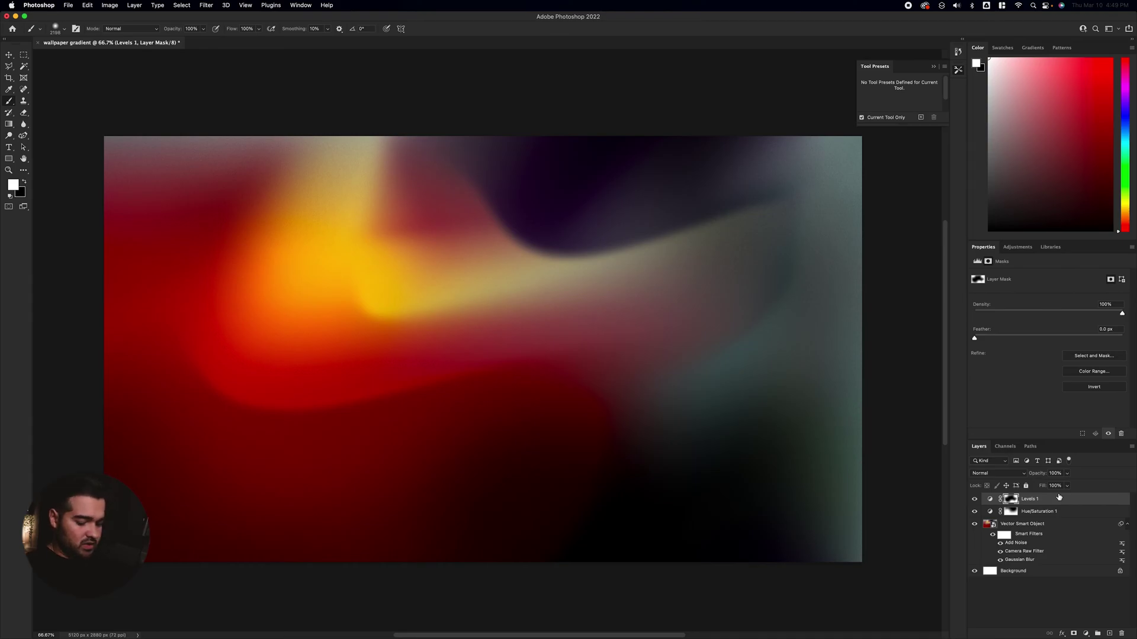
- Duplicate the Levels 1 adjustment layer and lower the copy's opacity to about 78%
key(super+j)
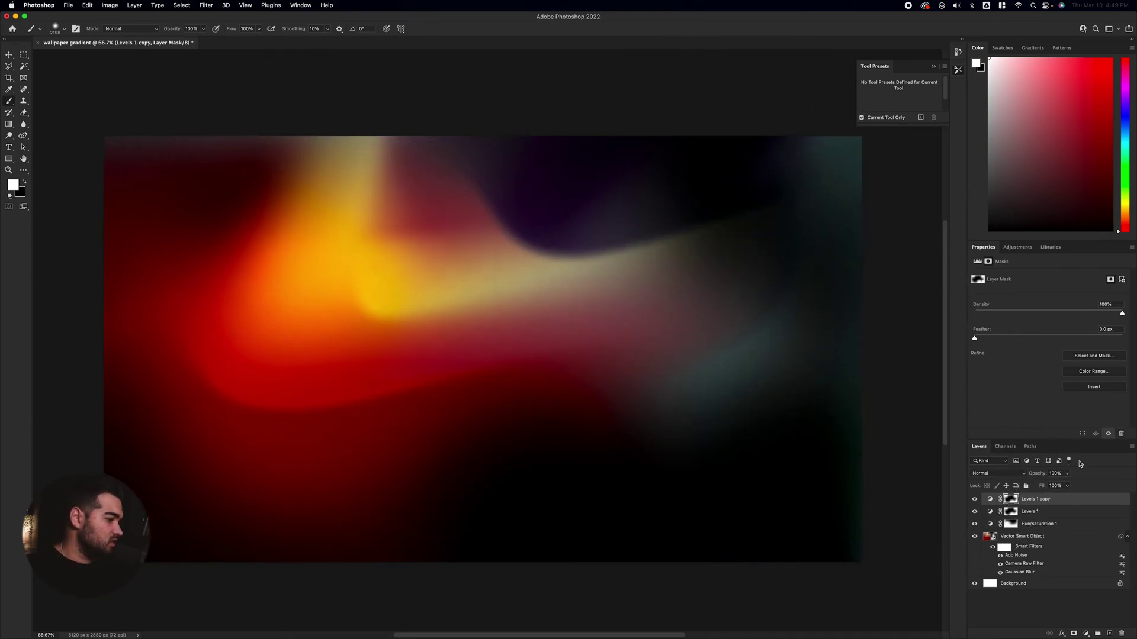
drag(1066, 486, 1059, 486)
click(452, 322)
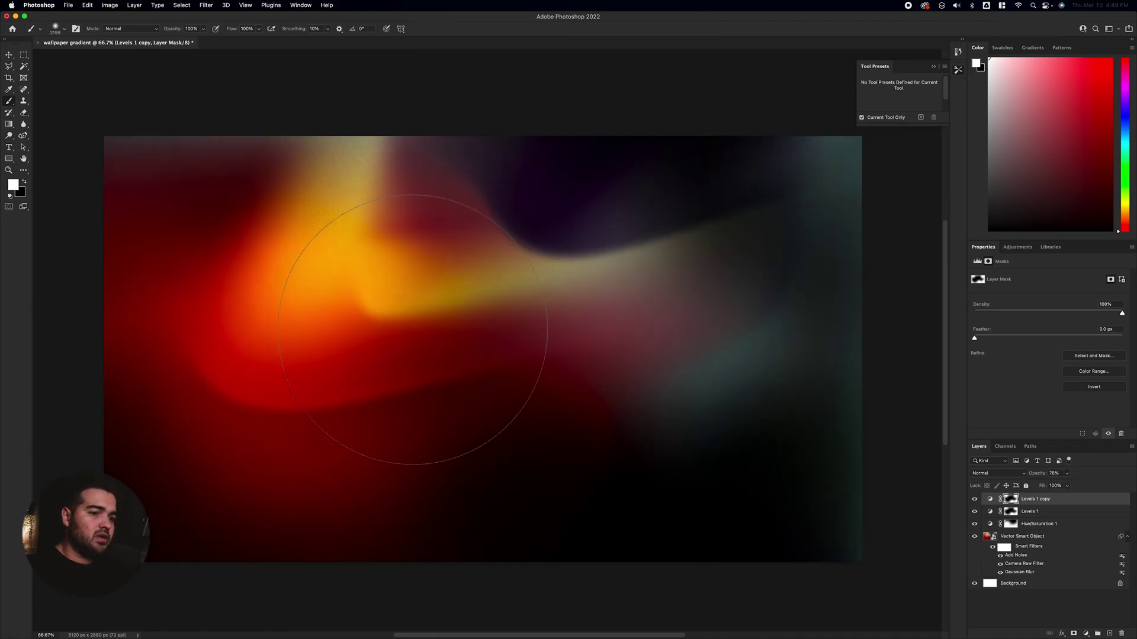
click(297, 323)
click(633, 309)
- Paint black on the Levels 1 copy mask over the gradient's middle, and on the Levels 1 mask over the lower red shape
key(x)
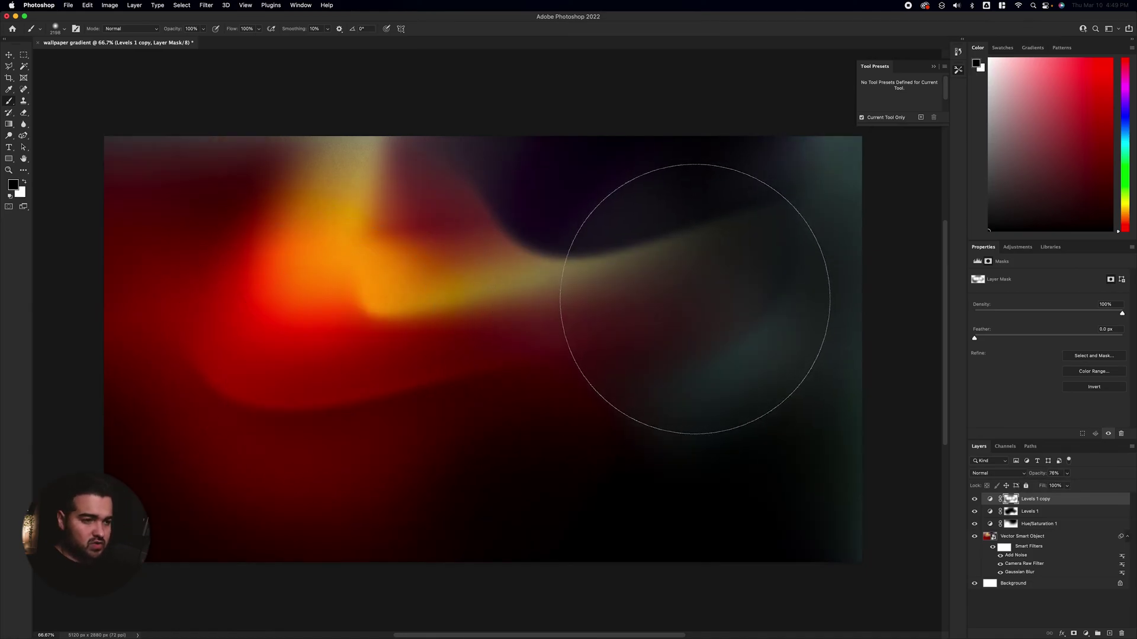
click(350, 353)
click(403, 373)
click(692, 321)
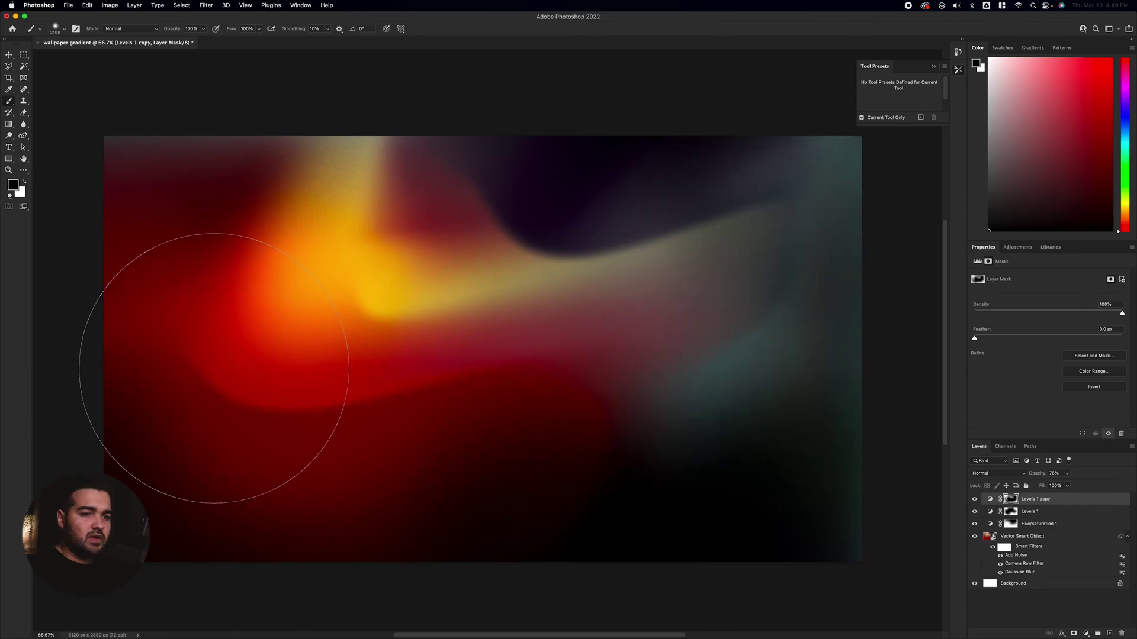
click(245, 374)
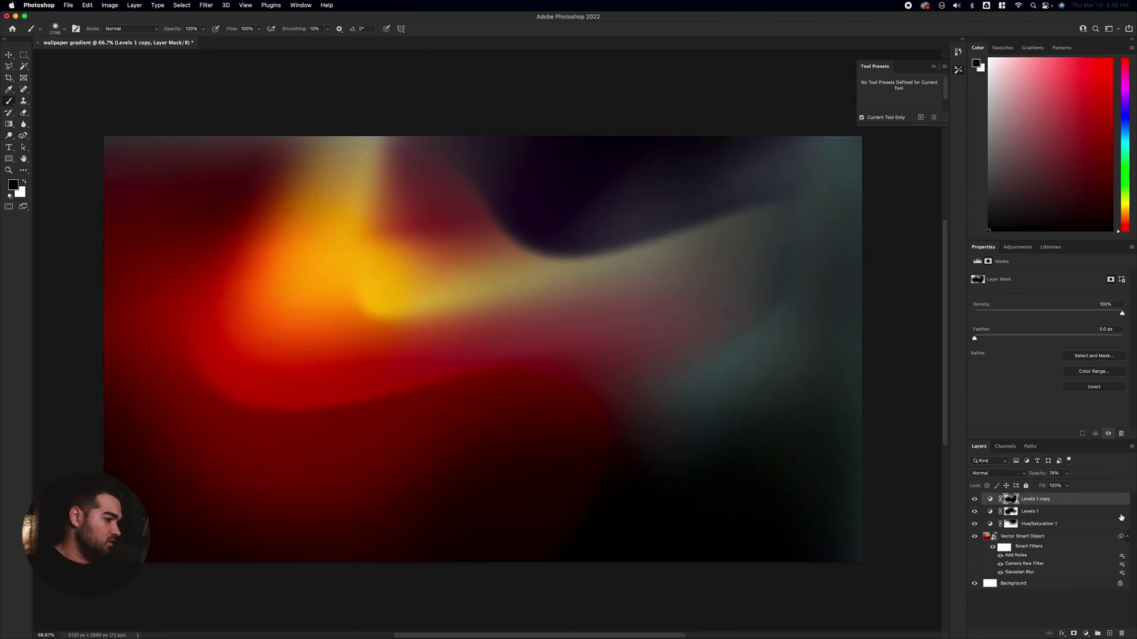
click(1010, 512)
click(642, 450)
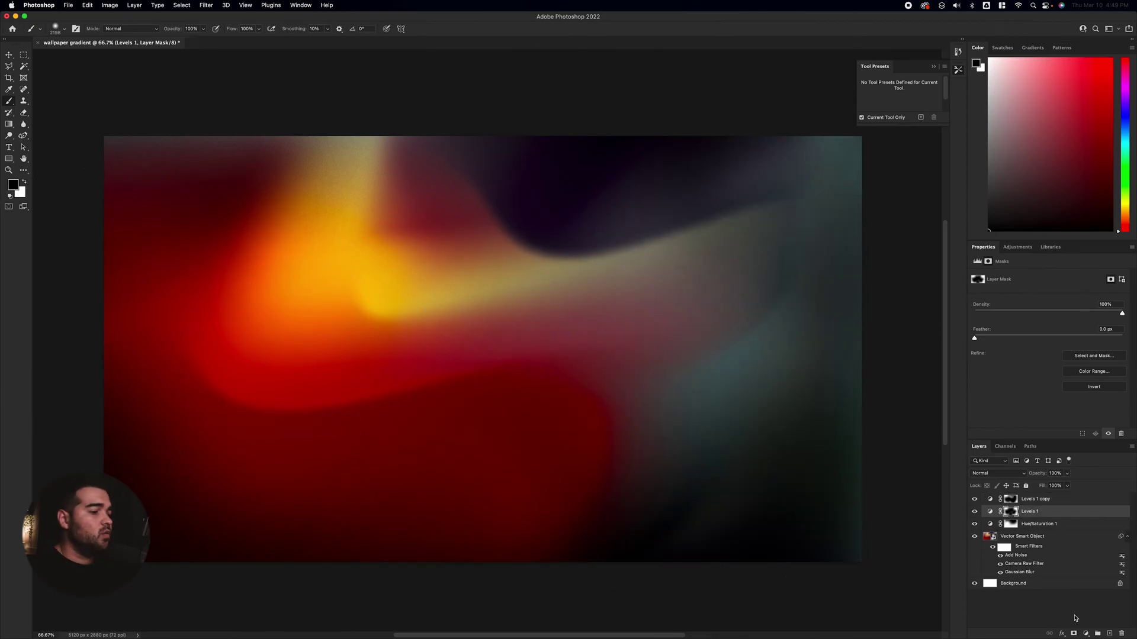
- Add a Hue/Saturation adjustment layer above Levels 1 copy and set its saturation to -100
click(1064, 504)
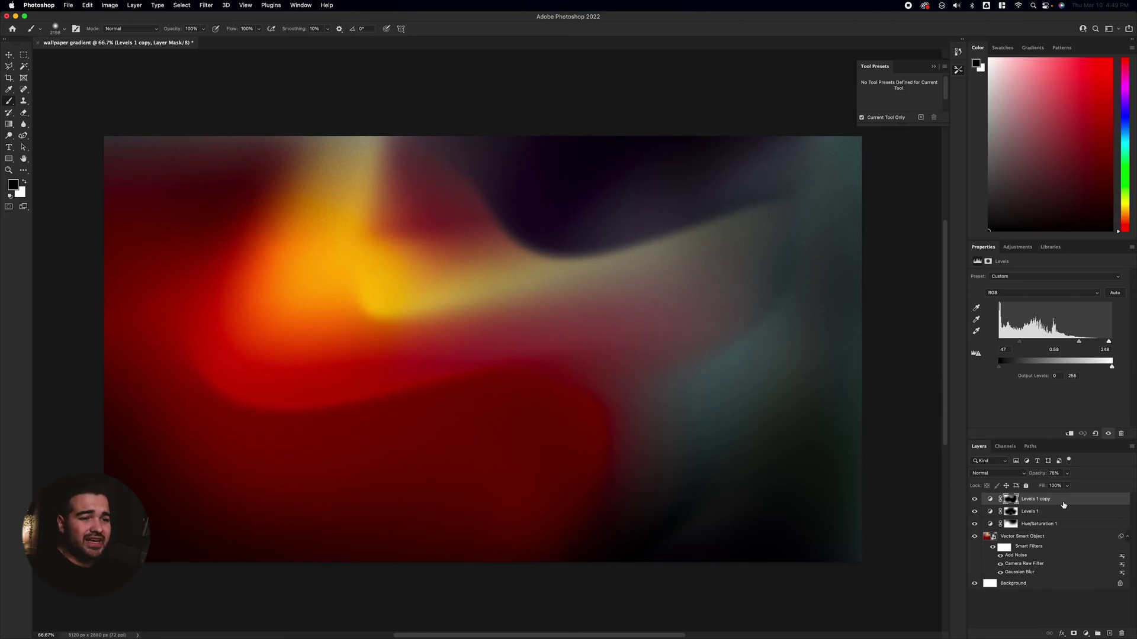
click(1087, 635)
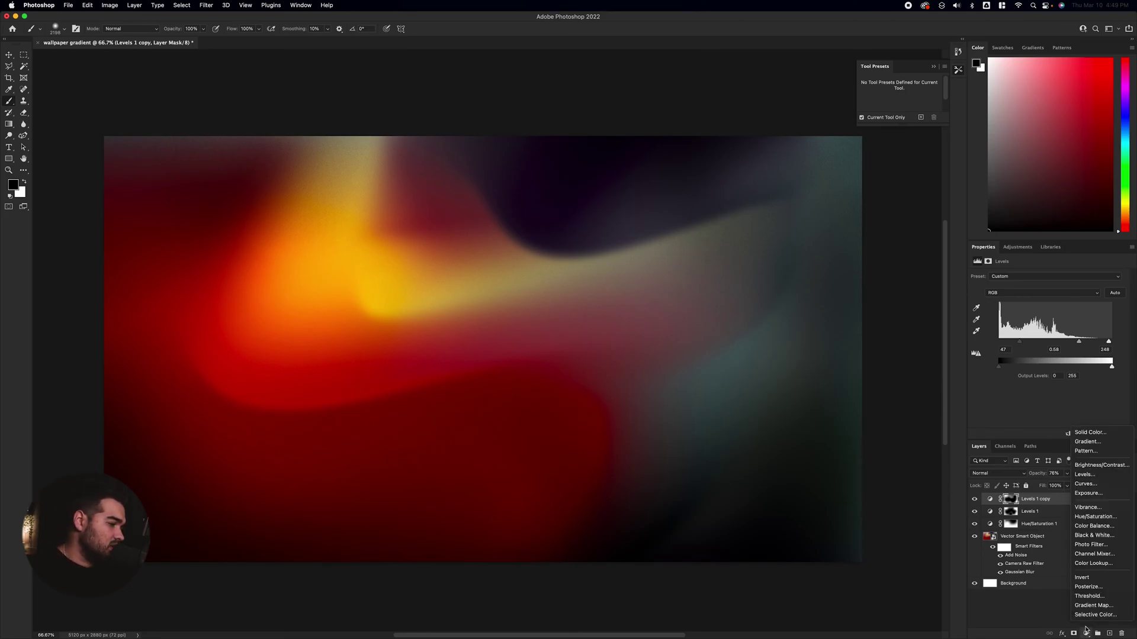
click(1095, 517)
drag(1048, 327, 855, 336)
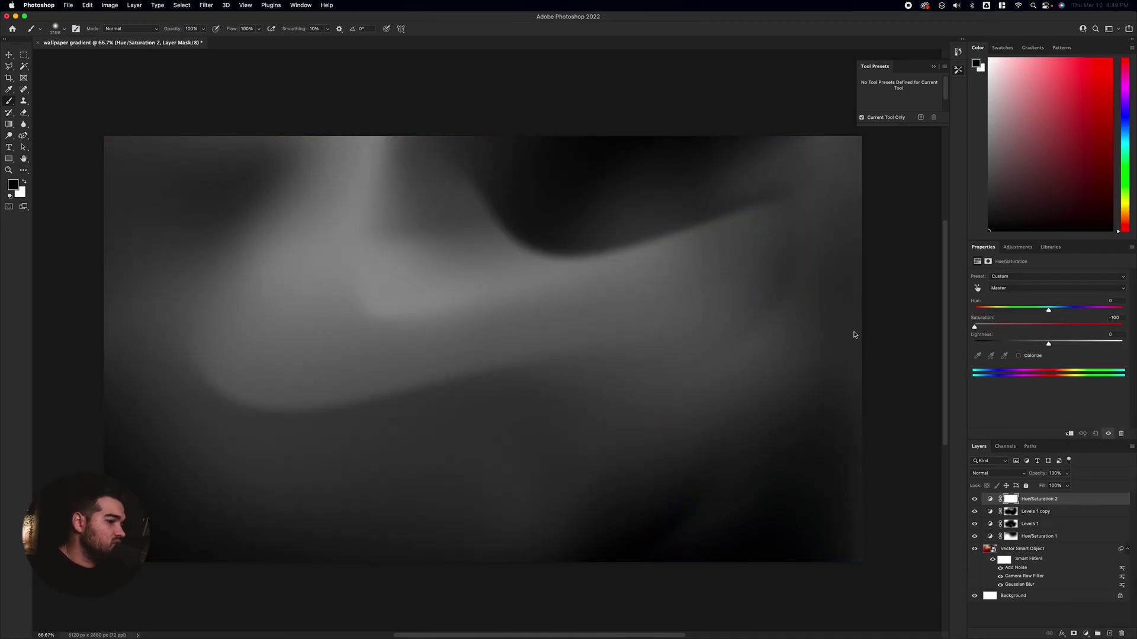
- Paint black with a larger soft brush on the Hue/Saturation 2 mask over the gradient's middle, keeping the desaturation only around the edges
drag(183, 398, 198, 452)
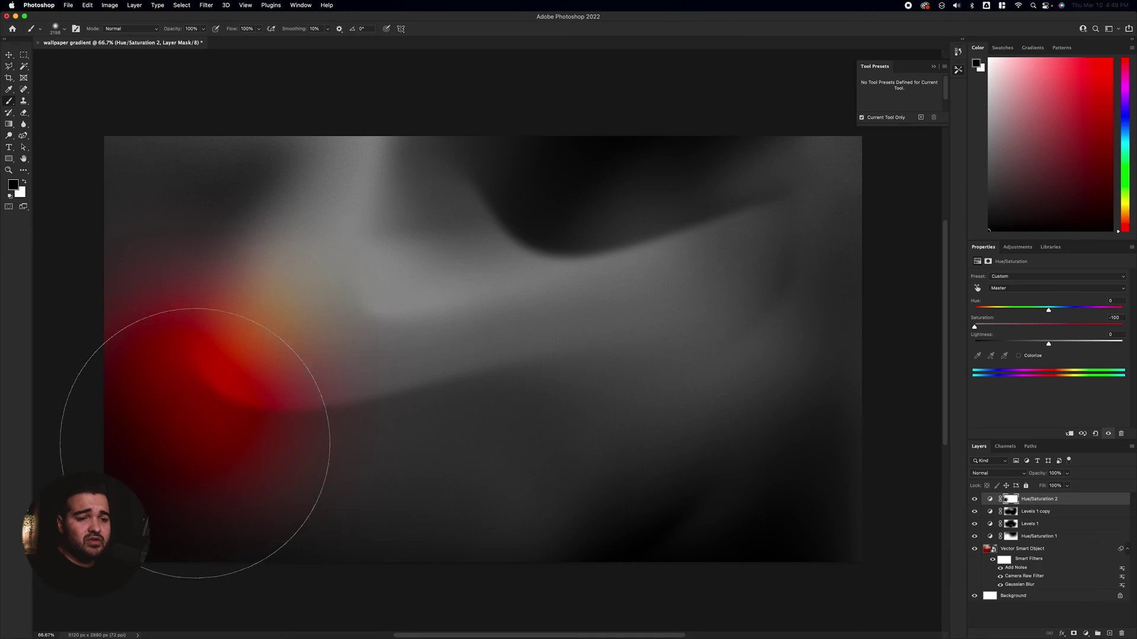
mouse_move(396, 453)
ctrl+alt+mouse_down()
mouse_move(495, 421)
mouse_move(449, 424)
ctrl+alt+mouse_up()
mouse_move(292, 425)
mouse_down()
mouse_move(276, 419)
mouse_move(464, 410)
mouse_move(353, 247)
mouse_move(448, 259)
mouse_move(665, 335)
mouse_move(343, 371)
mouse_move(762, 208)
mouse_move(390, 437)
mouse_move(746, 360)
mouse_up()
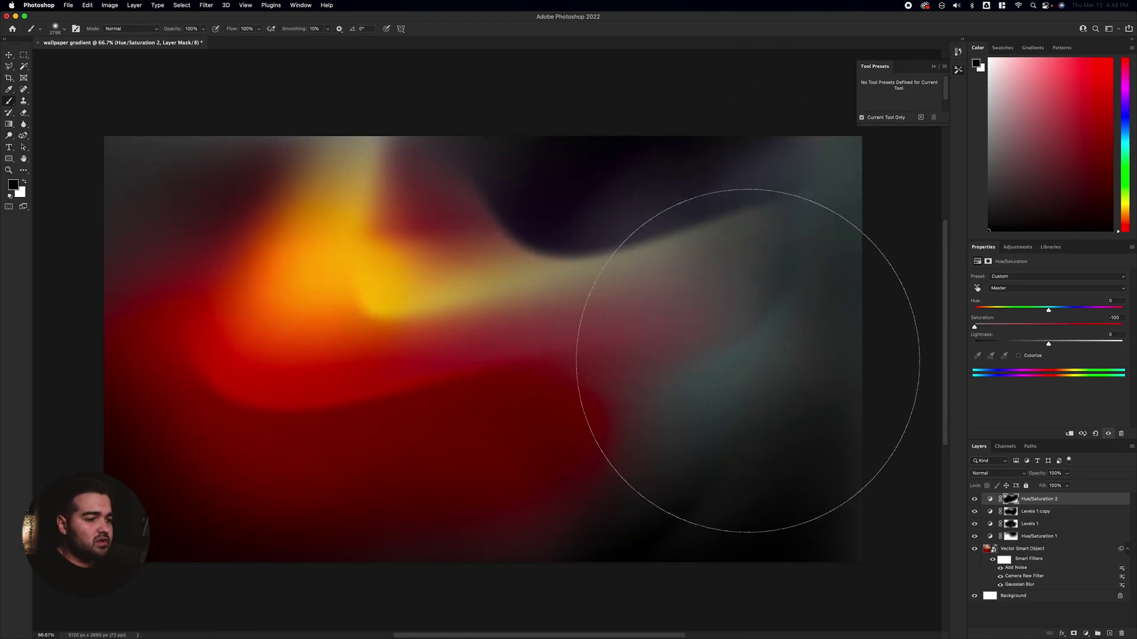
drag(257, 272, 195, 284)
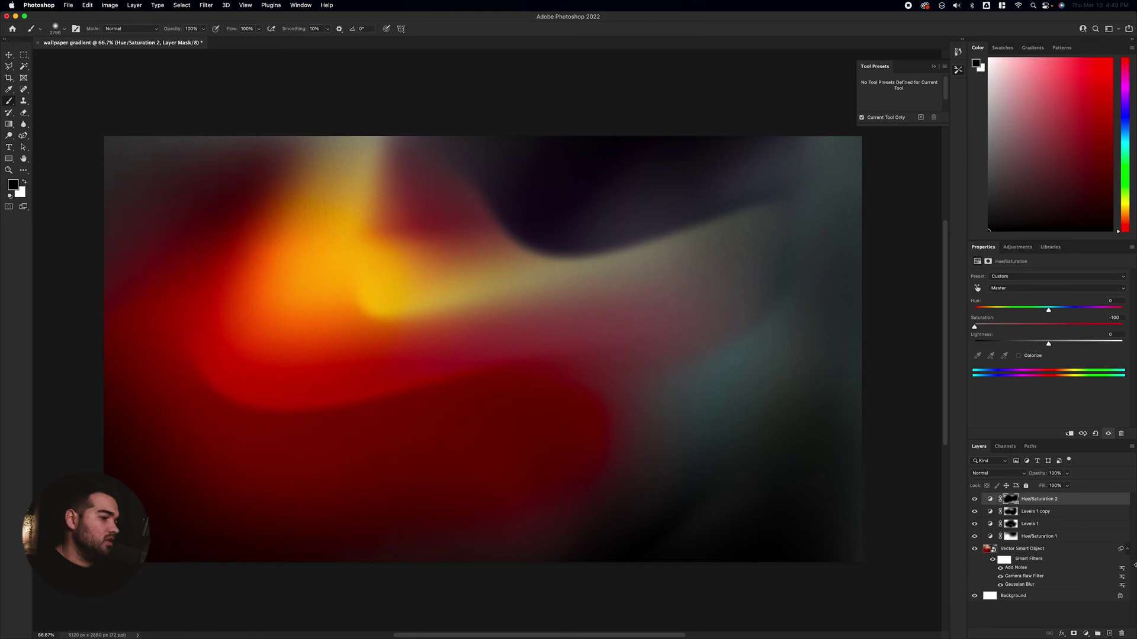
- Add a new empty layer above the Hue/Saturation 2 adjustment layer
click(1070, 622)
click(1087, 502)
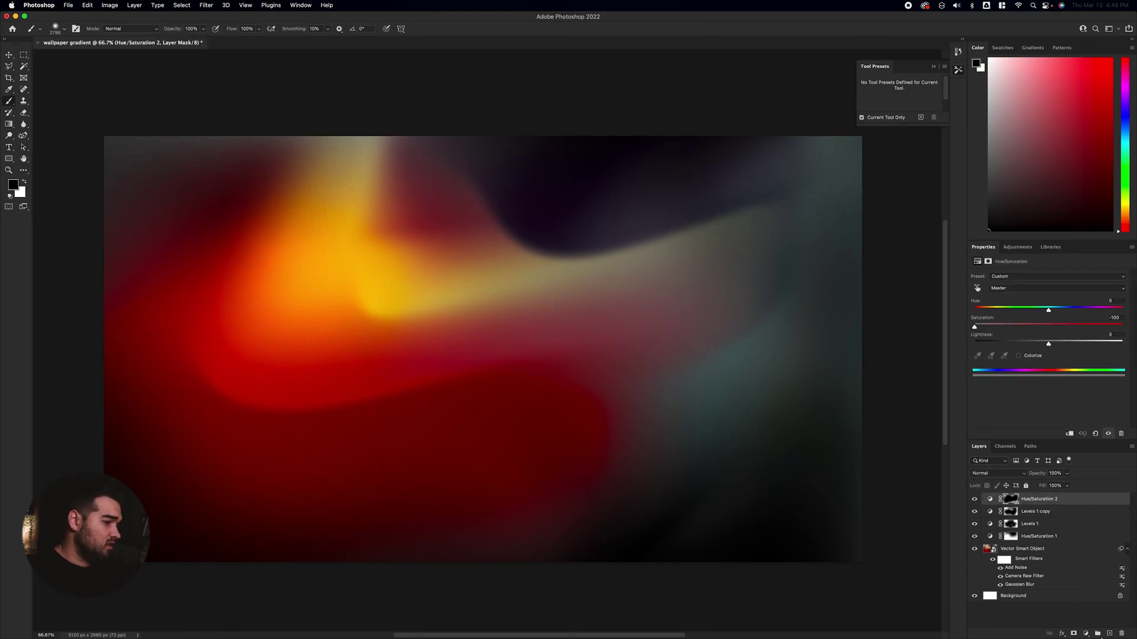
click(1111, 634)
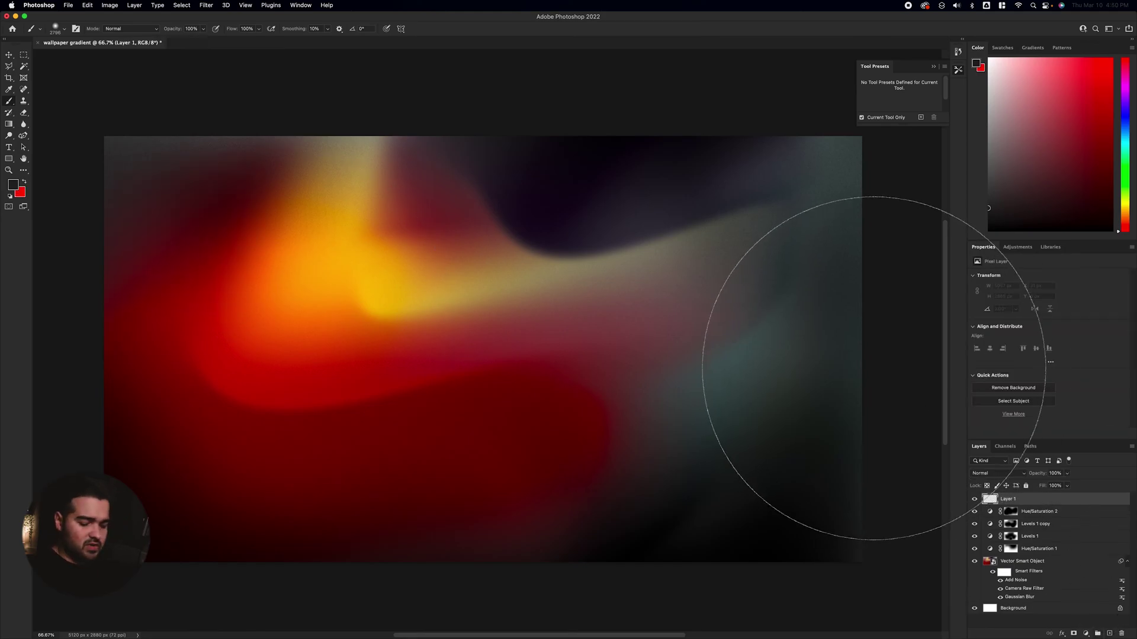
- Select the whole canvas with a rectangular marquee feathered 400 px, and invert the selection to target the edges
click(23, 55)
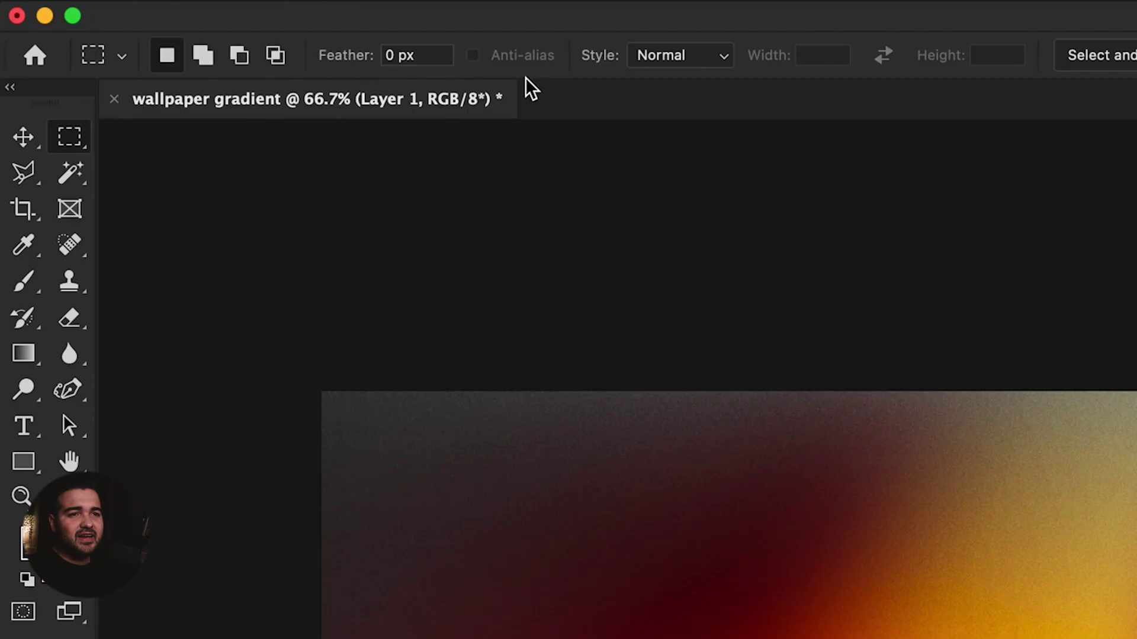
click(139, 29)
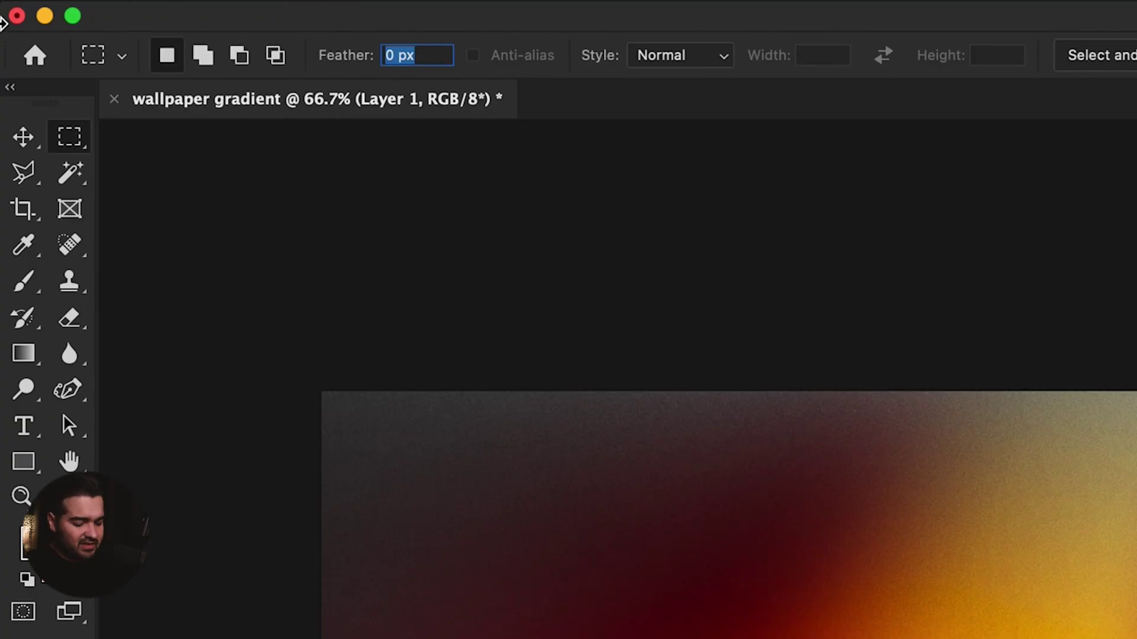
text(40)
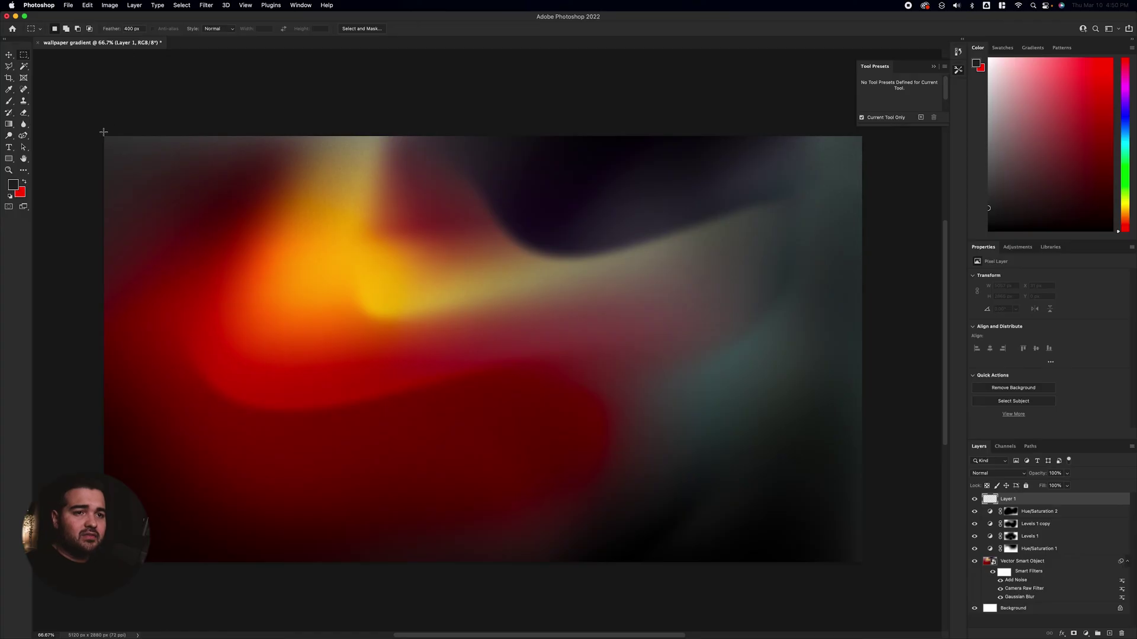
drag(102, 134, 893, 574)
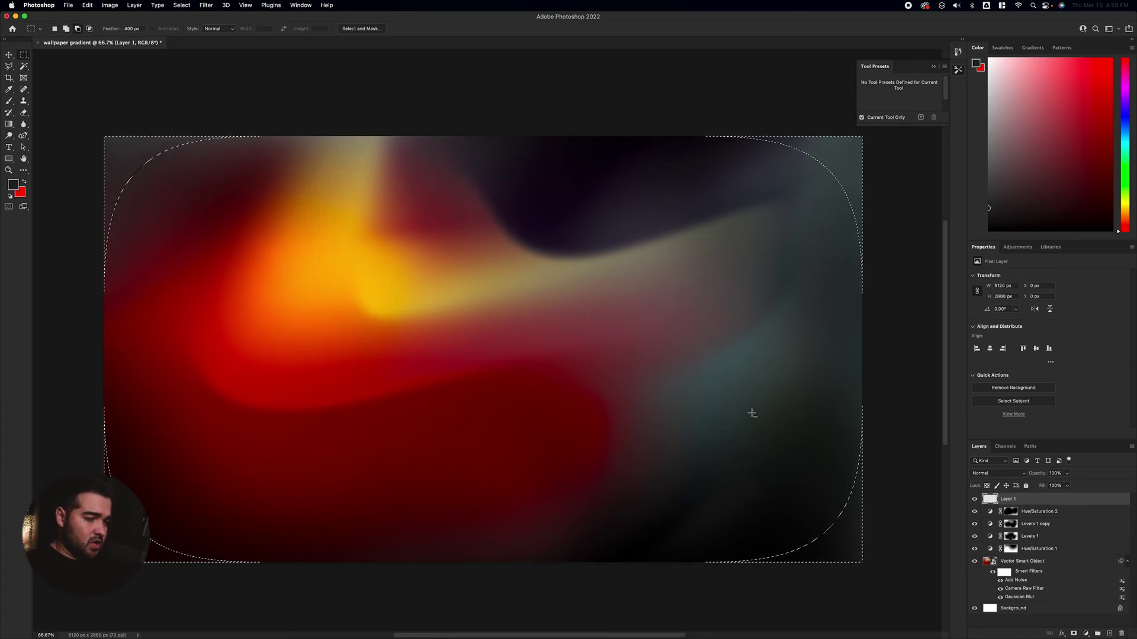
- Fill the feathered edge selection on Layer 1 with the dark grey foreground colour, and set the deselected layer's blend mode to Multiply
key(alt+BackSpace)
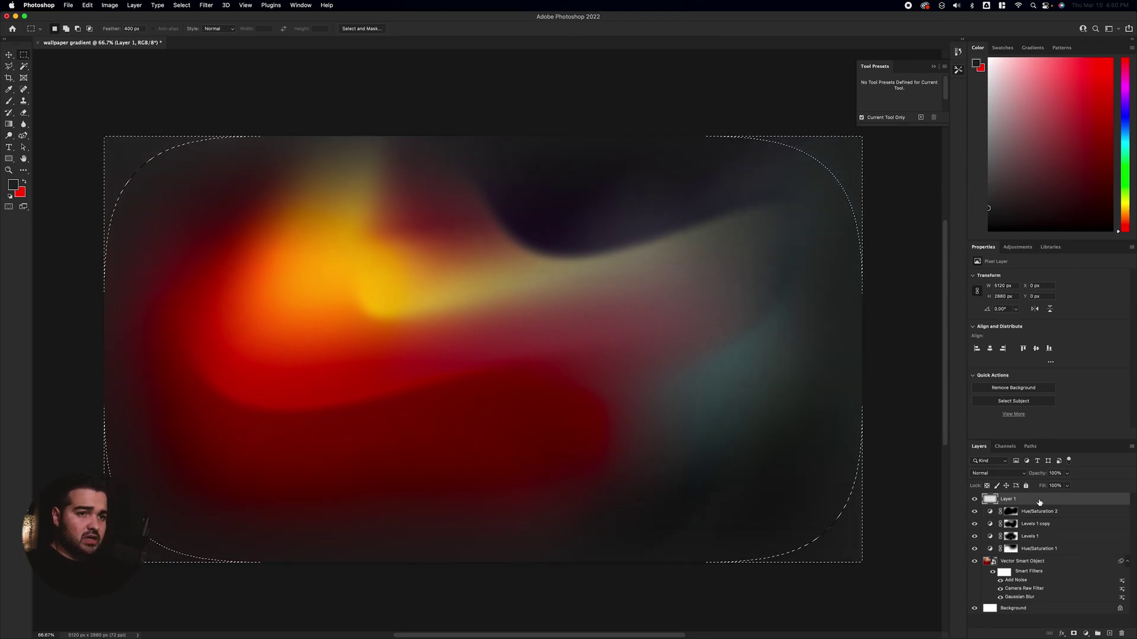
key(super+d)
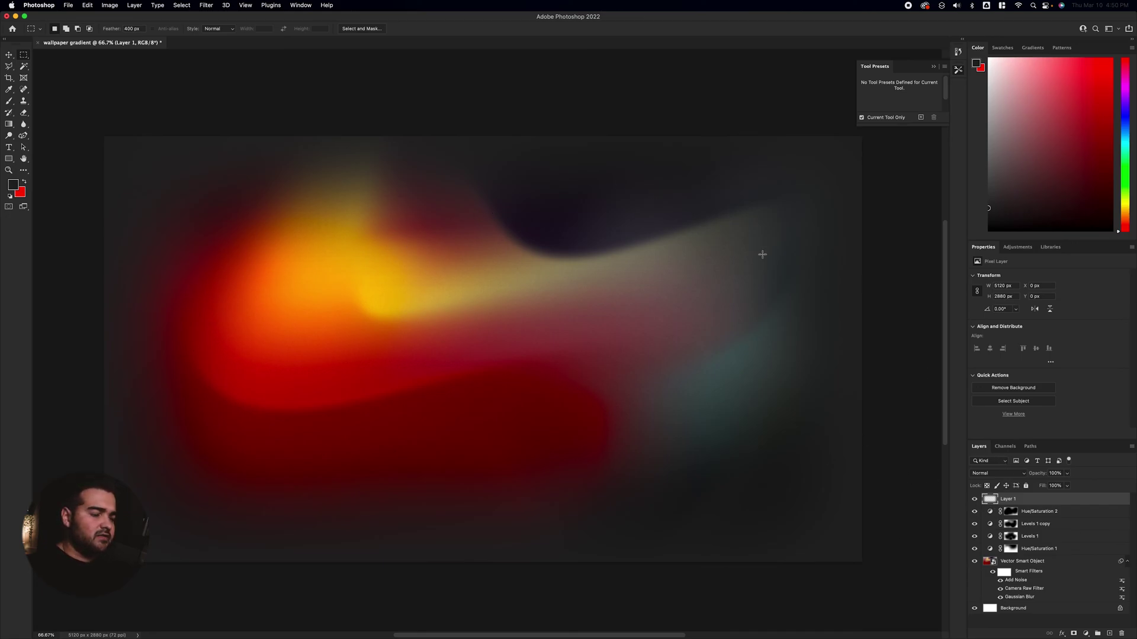
click(988, 473)
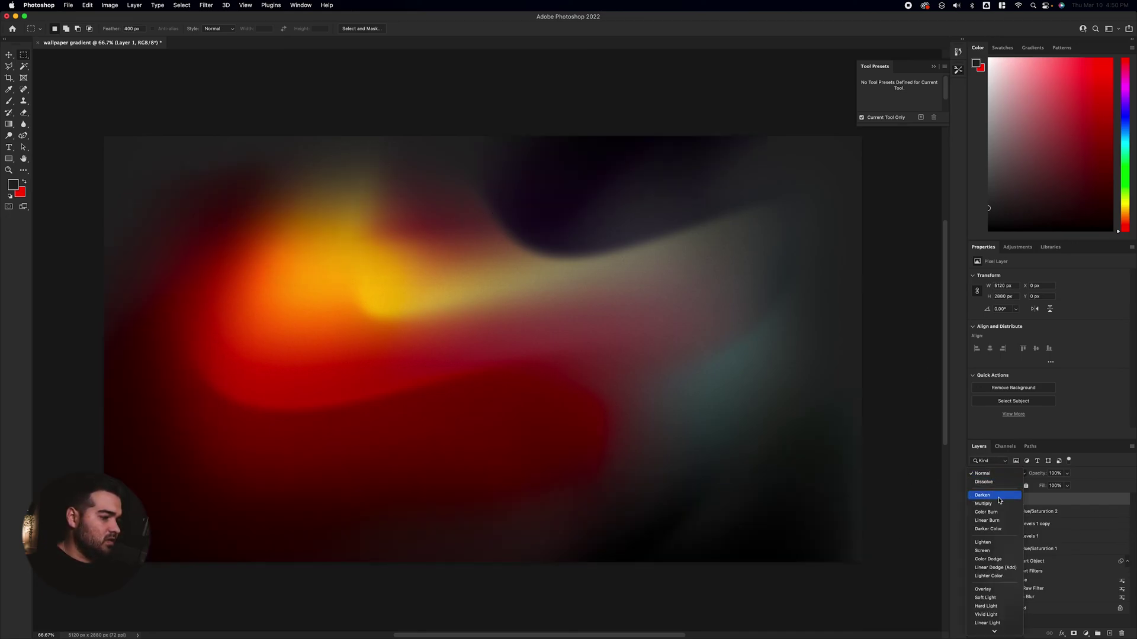
click(999, 503)
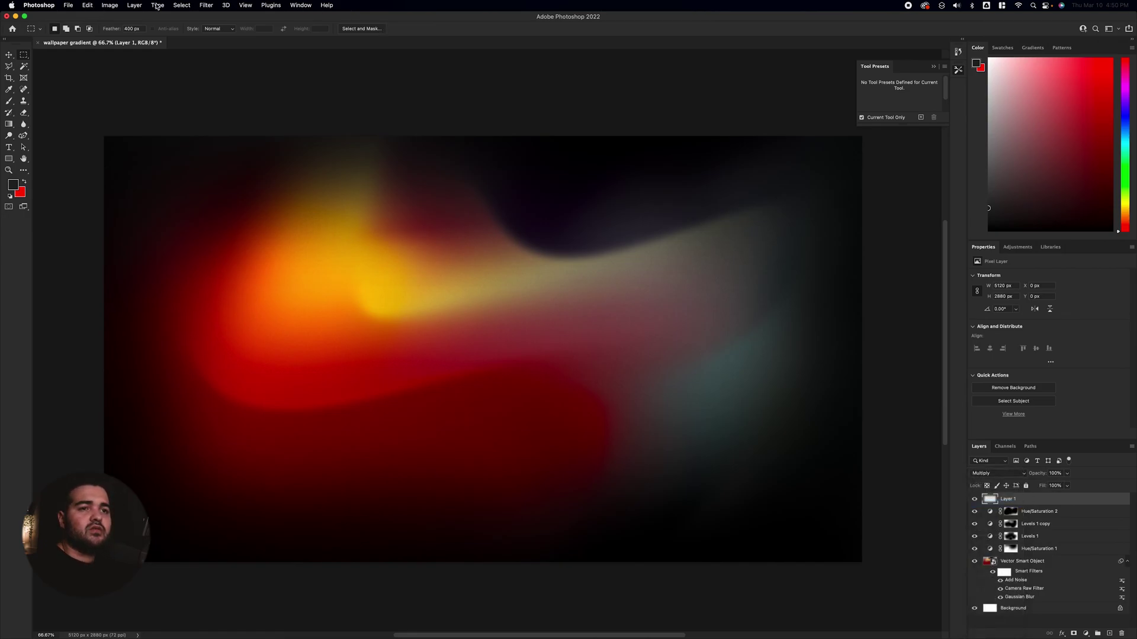
- Apply the Add Noise filter to Layer 1 with an amount of 28.9%, uniform distribution and monochromatic noise
click(200, 4)
mouse_move(266, 142)
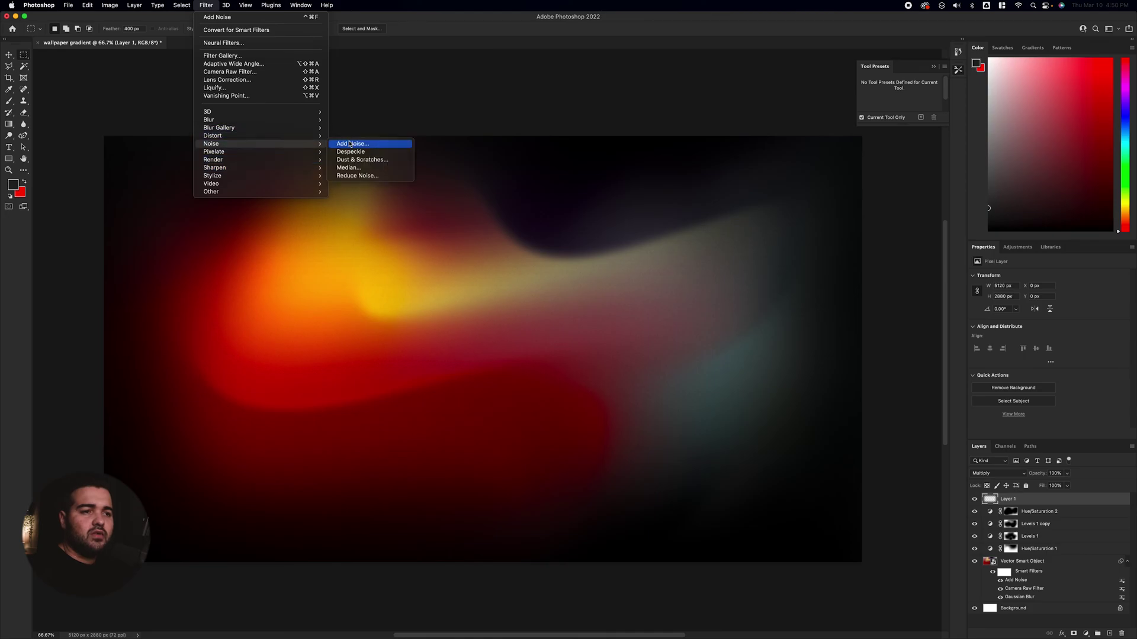
click(379, 157)
drag(511, 278, 515, 279)
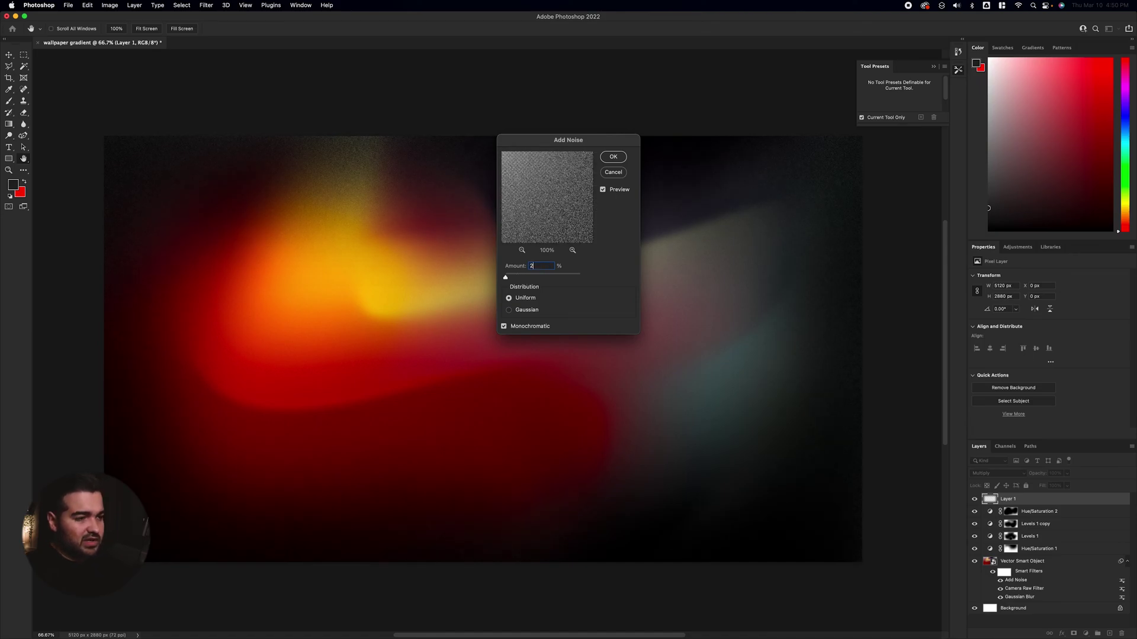
text(8.9)
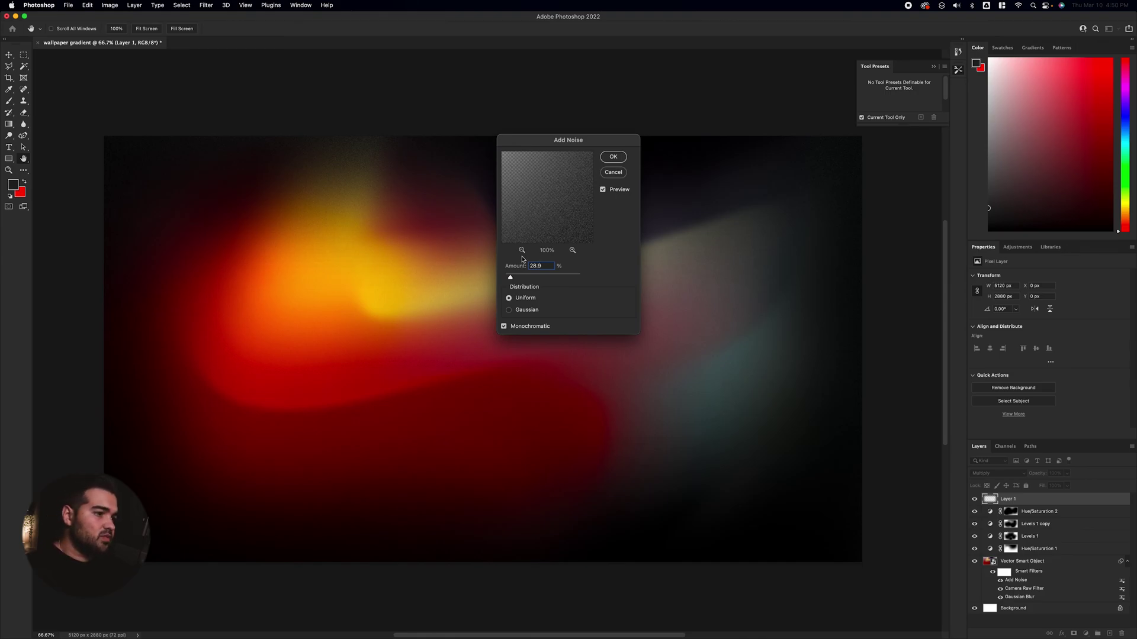
click(613, 158)
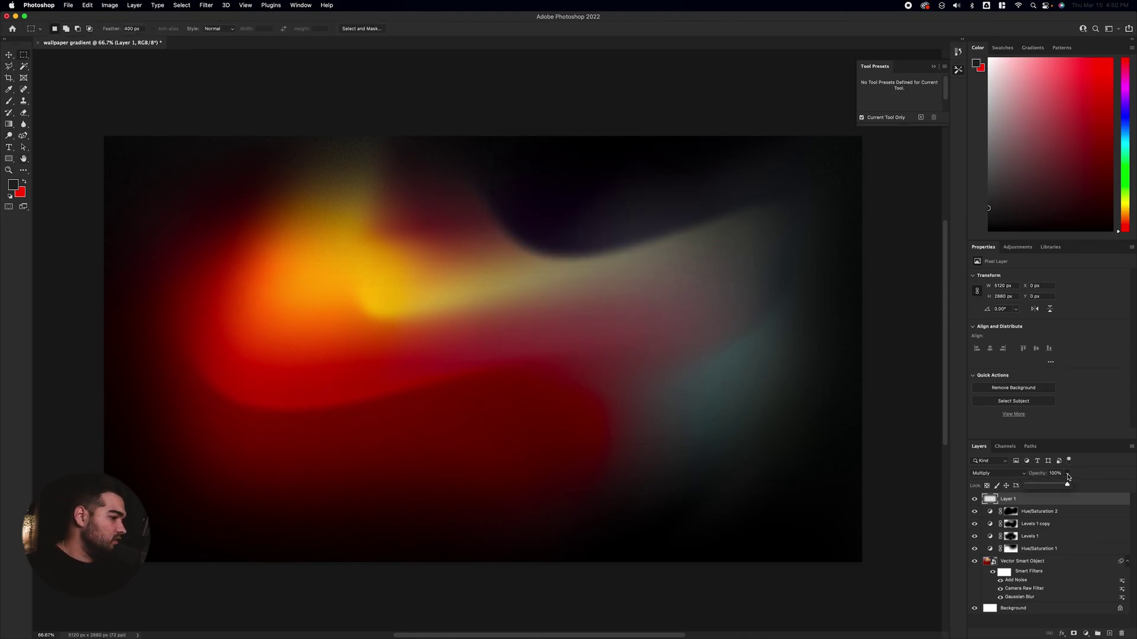
- Lower the opacity of the Layer 1 vignette to about 78% and compare the image with the layer hidden and shown
drag(1059, 487, 1061, 488)
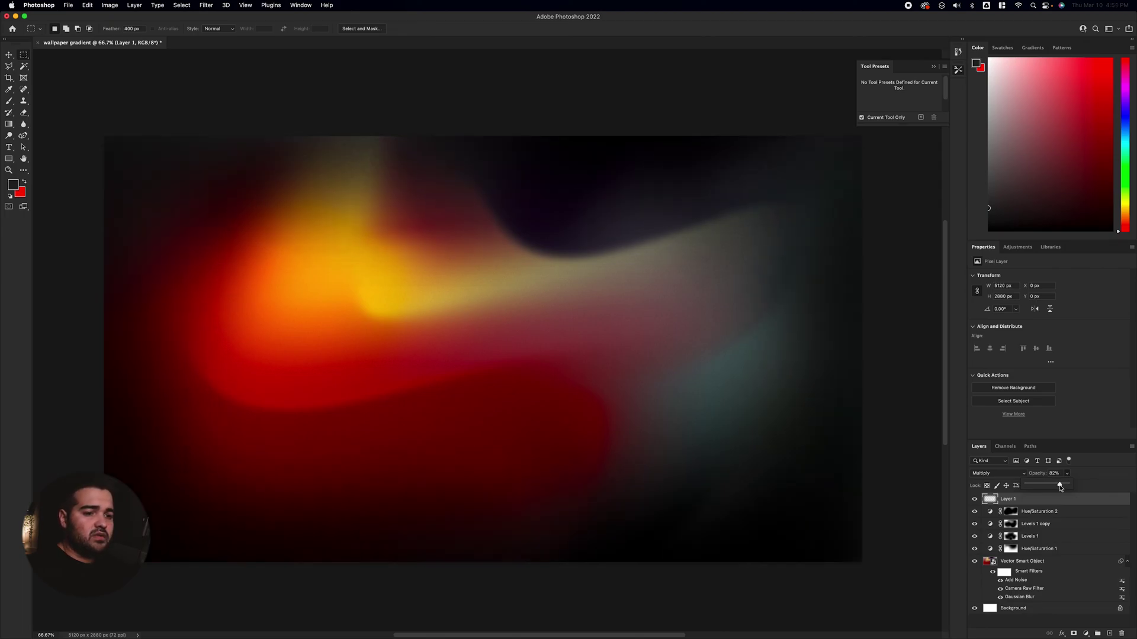
click(975, 500)
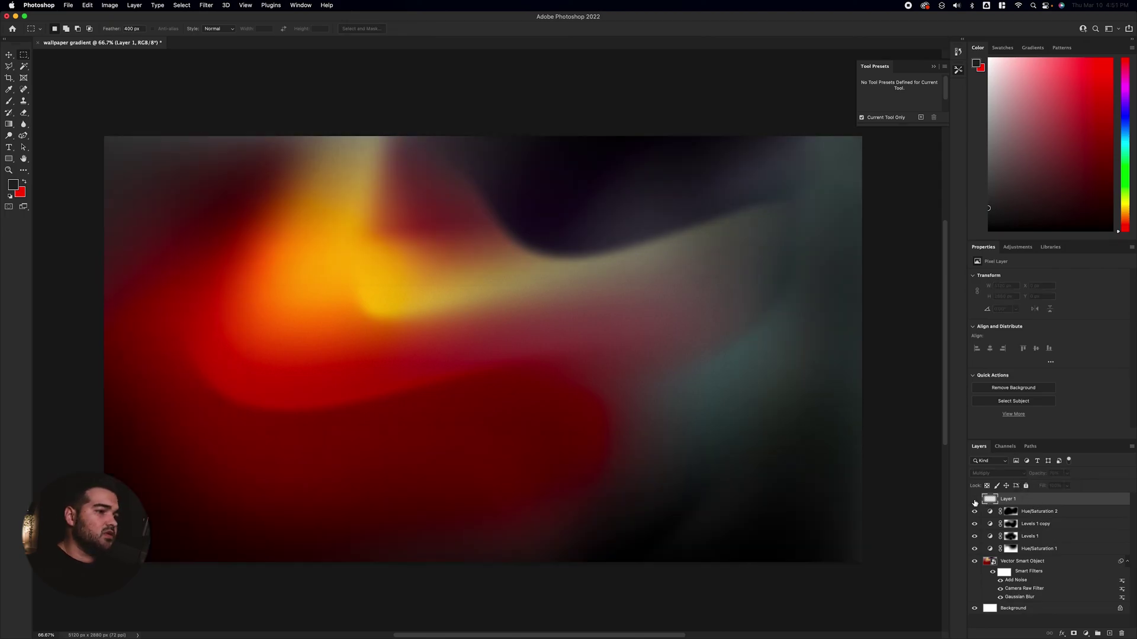
click(975, 500)
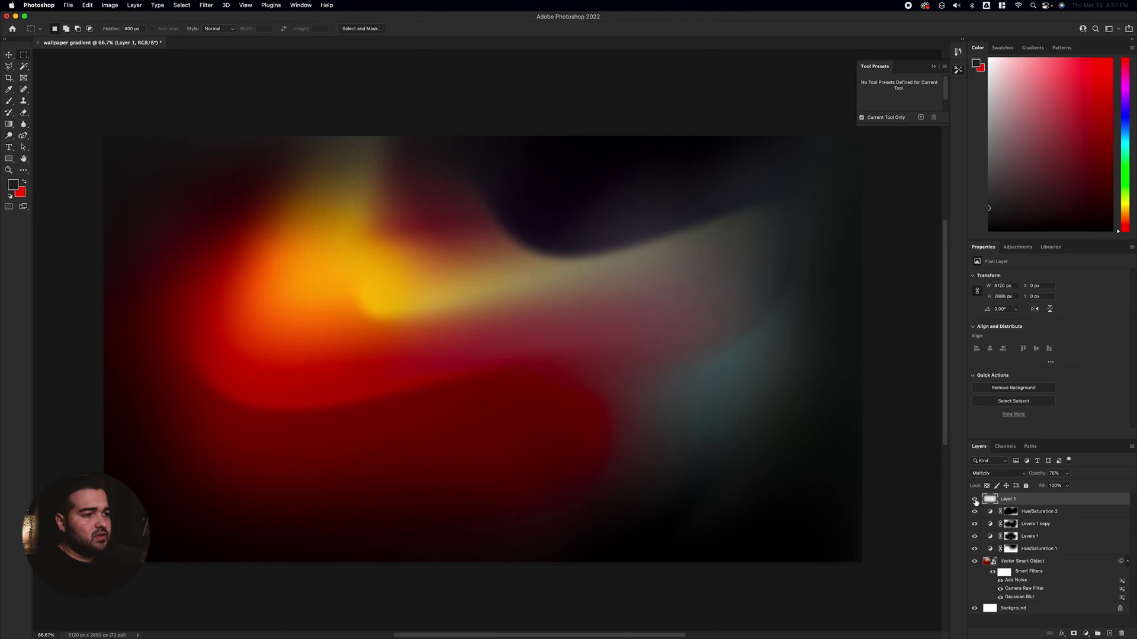
key(v)
click(400, 309)
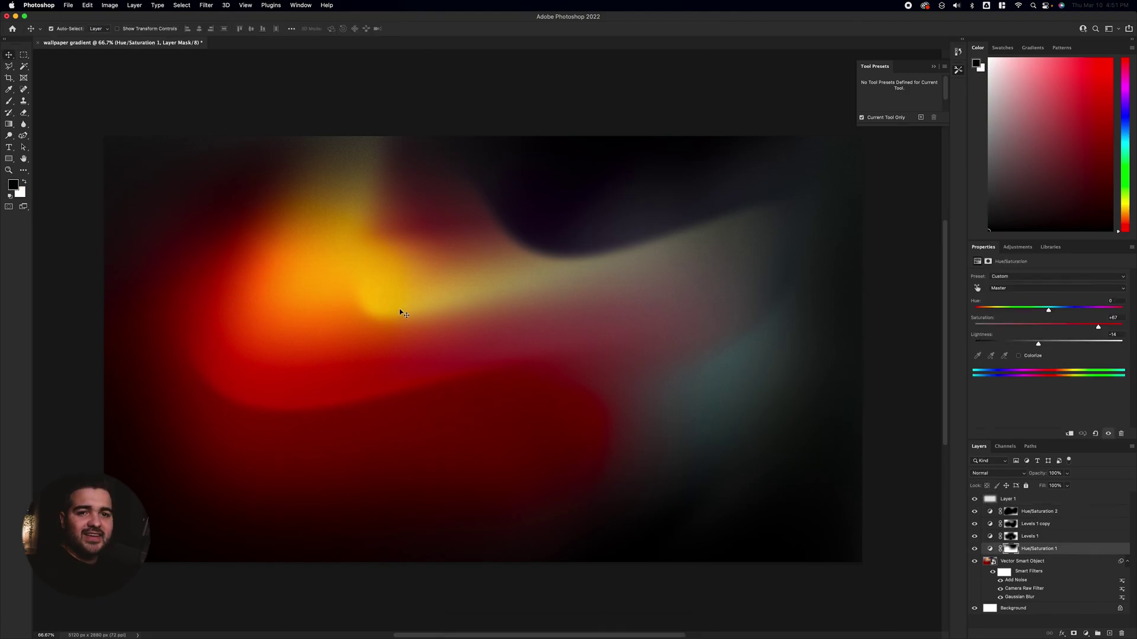